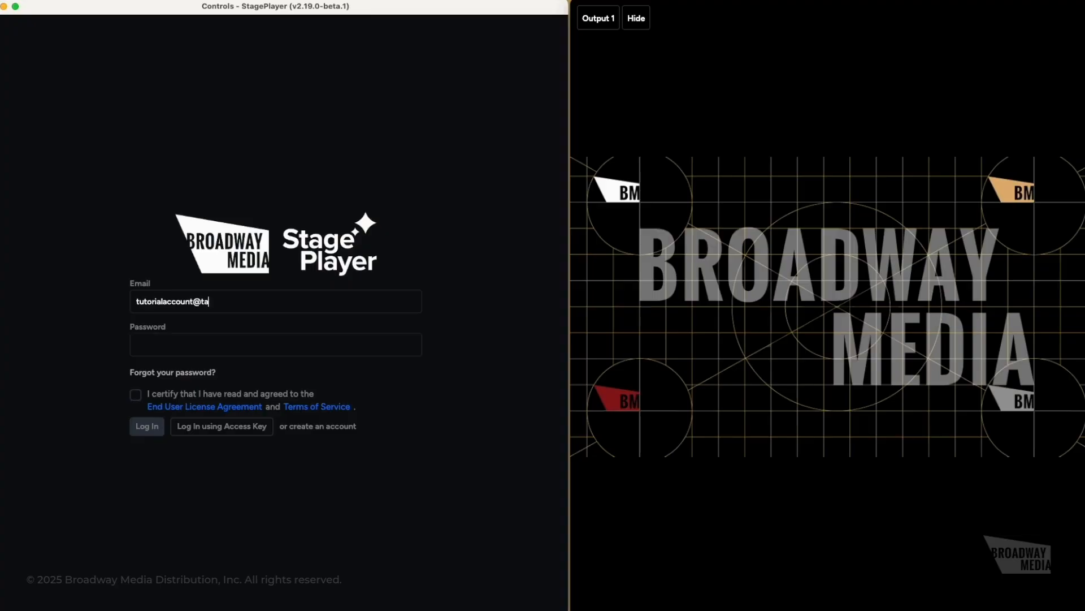
- Enter the tutorial account's email and password and tick the EULA/Terms checkbox
{"action": "type", "text": ".ta"}
{"action": "left_click", "coordinate": [375, 351]}
{"action": "type", "text": "•••"}
{"action": "double_click", "coordinate": [138, 396]}
{"action": "left_click", "coordinate": [136, 395]}
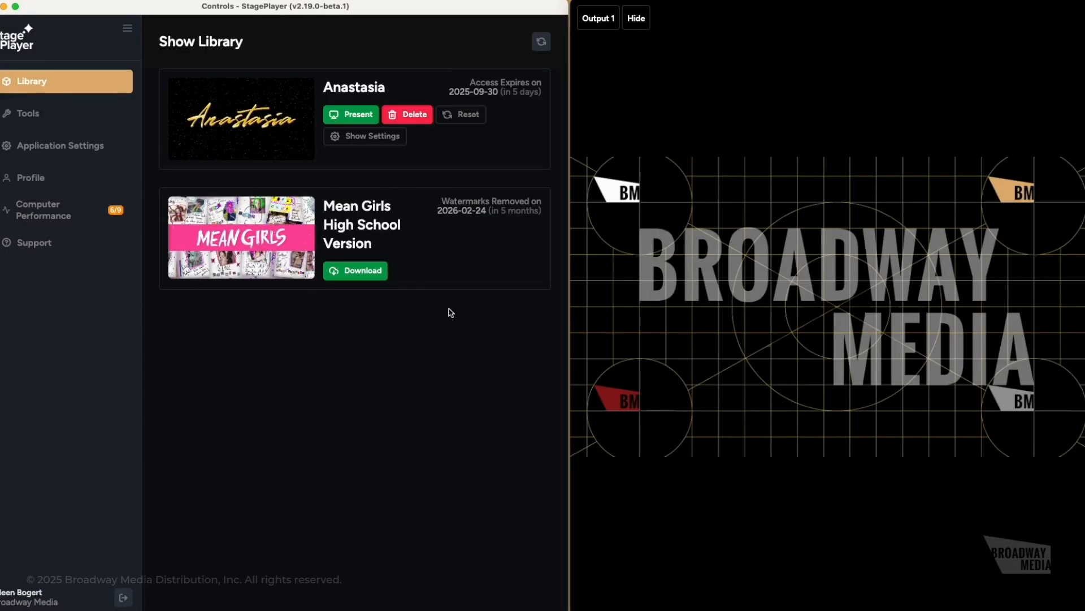
- Download Mean Girls High School Version, then highlight the Anastasia expiry and watermark removal dates
{"action": "left_click", "coordinate": [375, 281]}
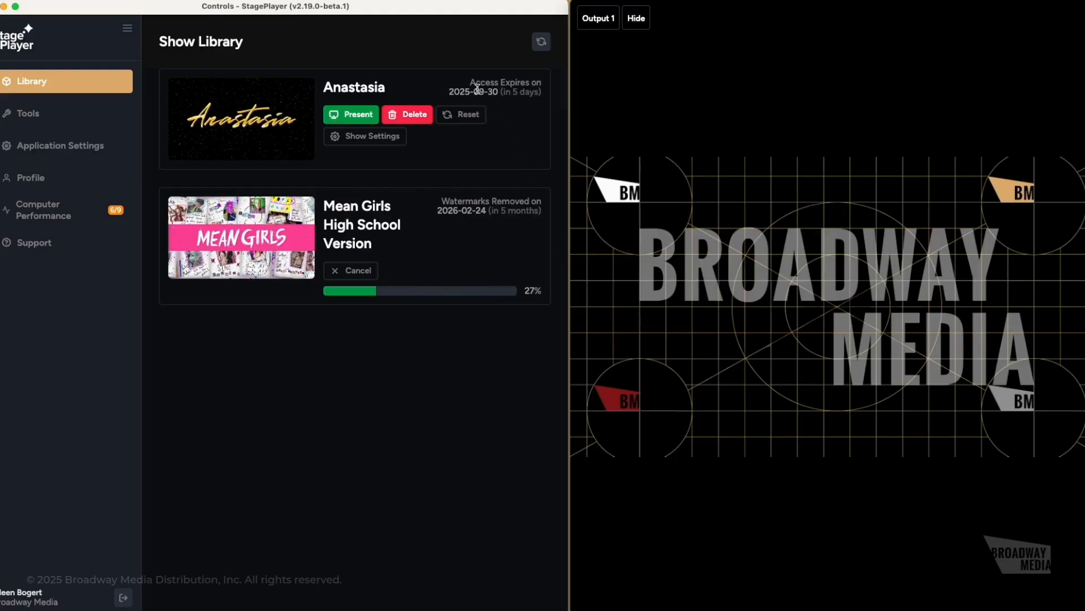
{"action": "left_click_drag", "start_coordinate": [466, 85], "coordinate": [539, 91]}
{"action": "left_click", "coordinate": [461, 204]}
{"action": "left_click_drag", "start_coordinate": [443, 201], "coordinate": [527, 218]}
{"action": "left_click", "coordinate": [529, 221]}
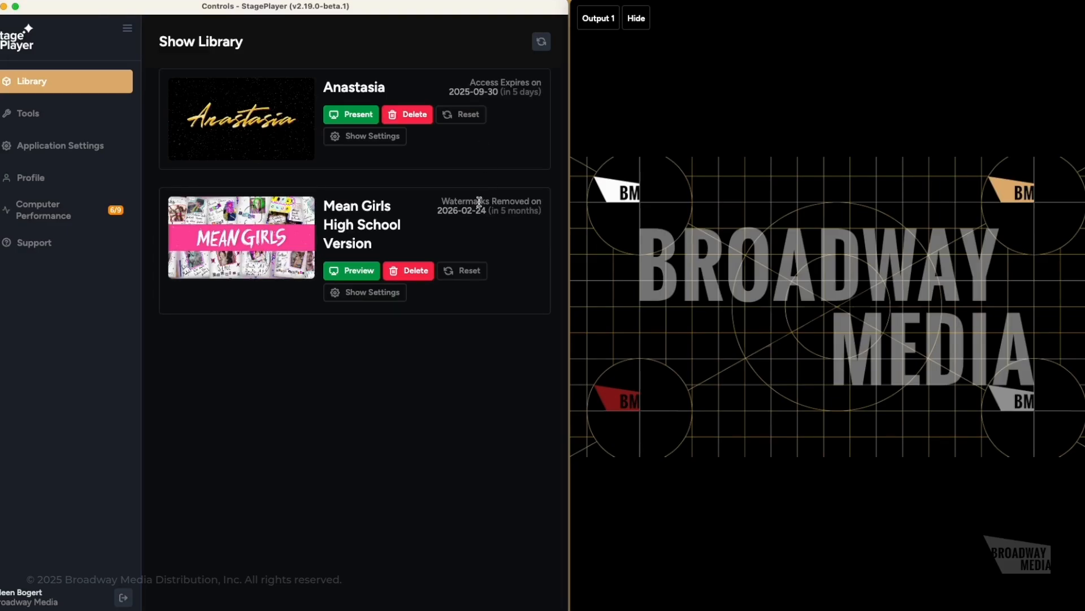
{"action": "left_click", "coordinate": [351, 271]}
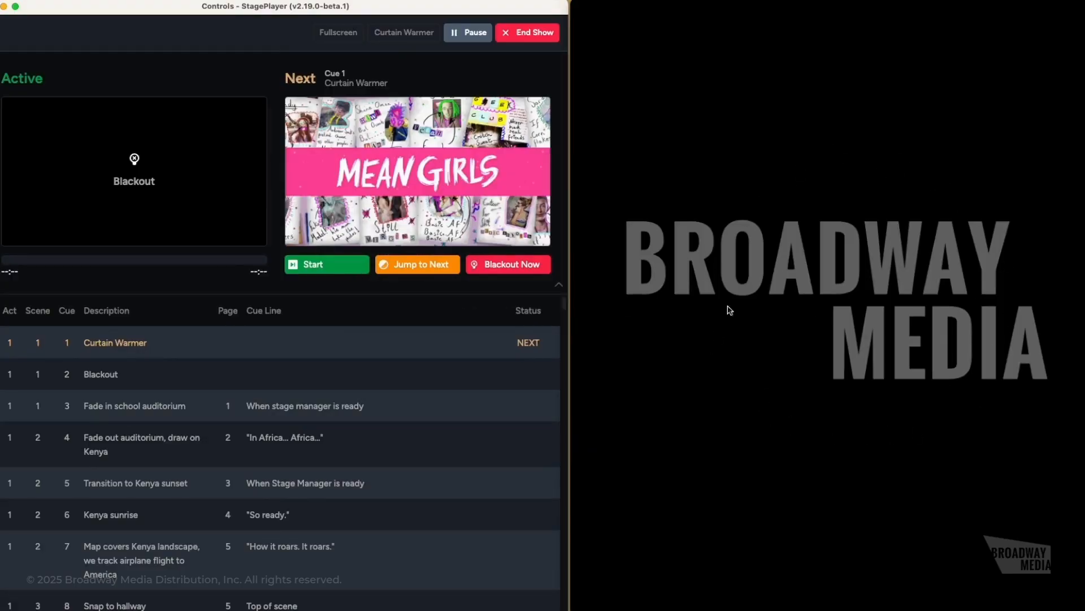
{"action": "left_click", "coordinate": [445, 454]}
{"action": "left_click", "coordinate": [360, 412]}
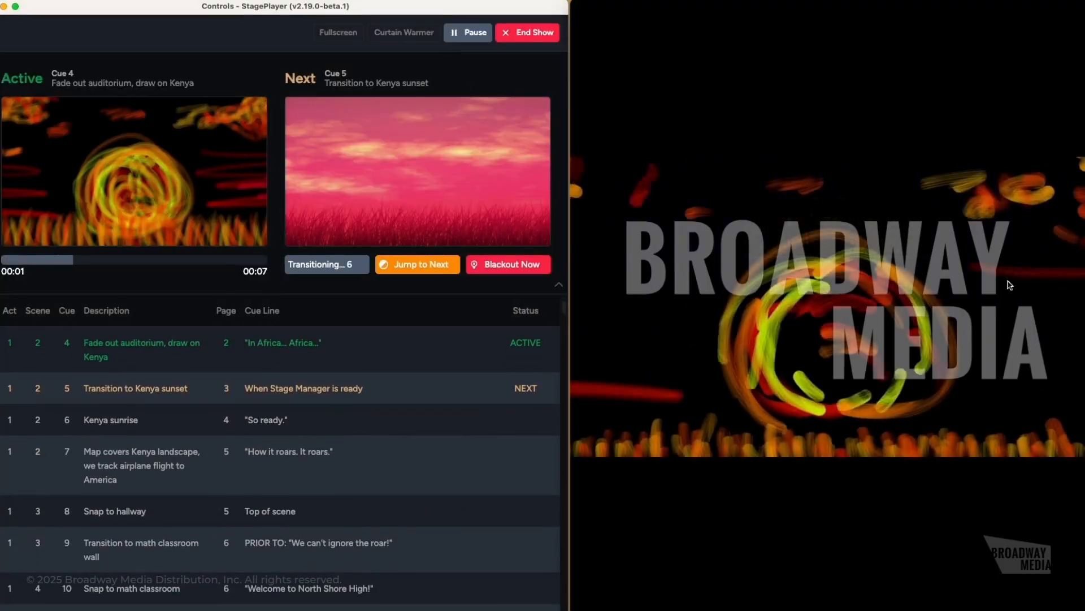
{"action": "left_click", "coordinate": [527, 32]}
{"action": "left_click", "coordinate": [253, 338]}
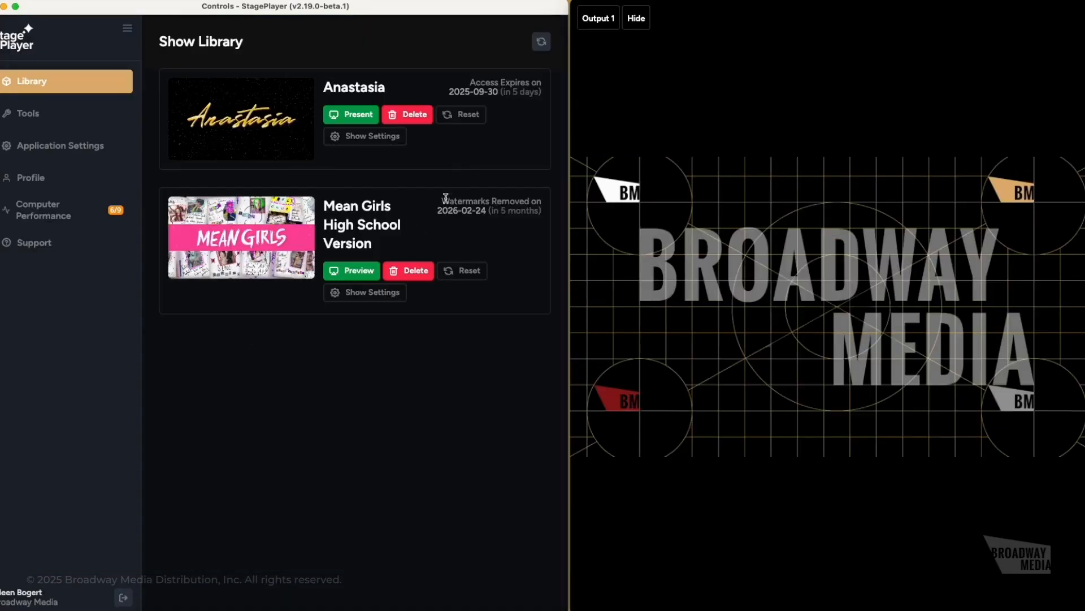
{"action": "left_click", "coordinate": [368, 116]}
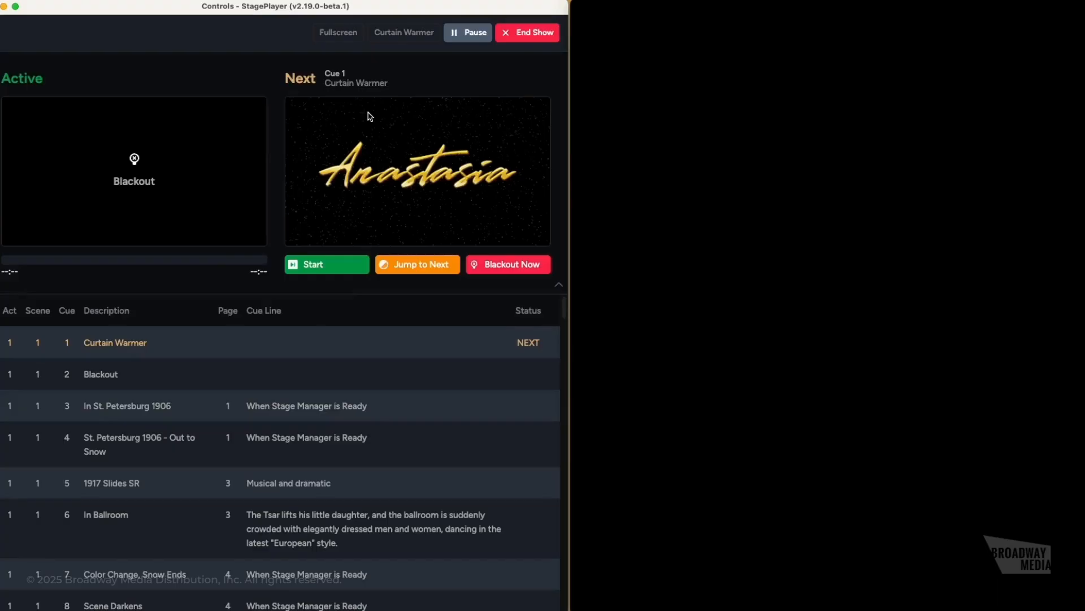
{"action": "left_click", "coordinate": [320, 271]}
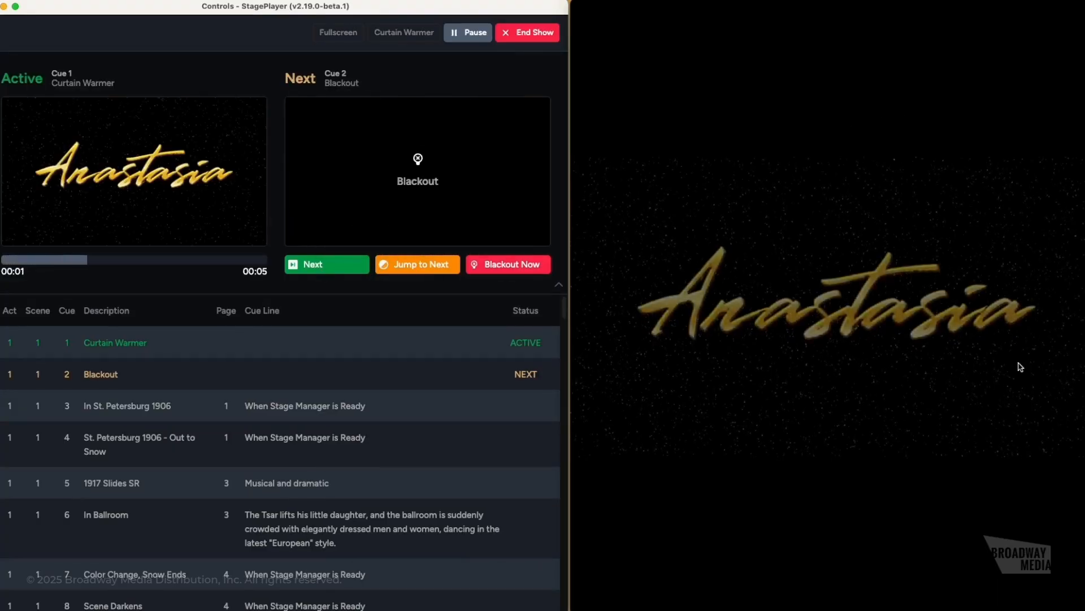
{"action": "left_click", "coordinate": [528, 33]}
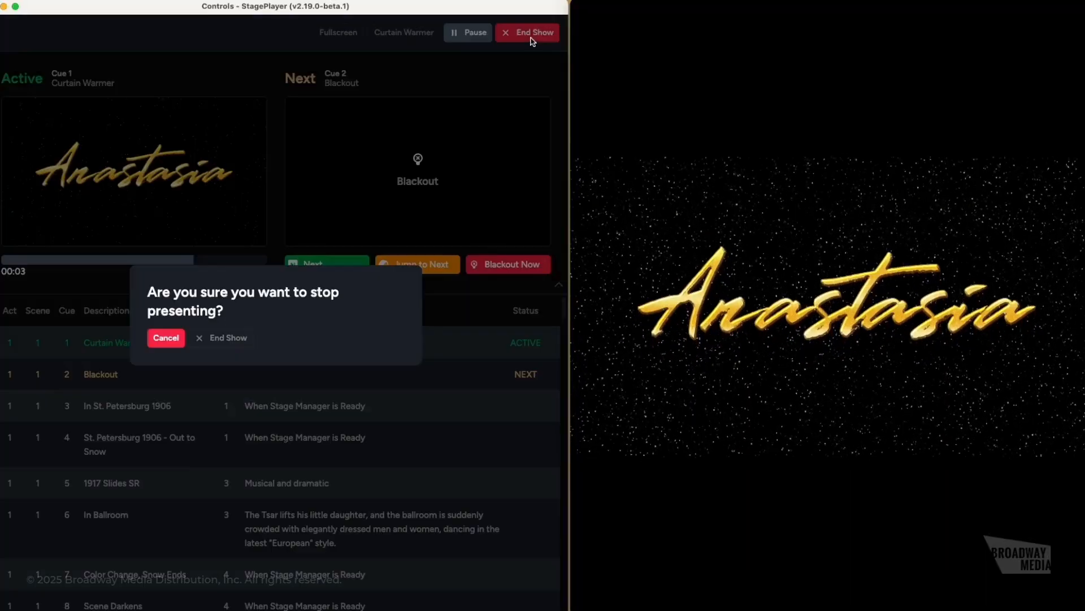
{"action": "left_click", "coordinate": [240, 339]}
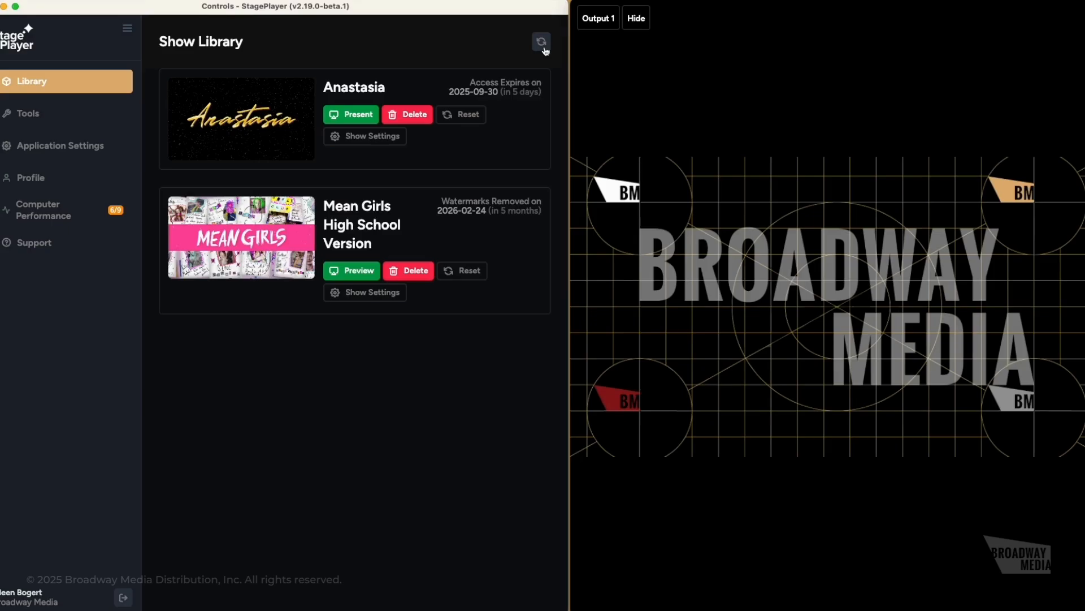
{"action": "mouse_move", "coordinate": [290, 155]}
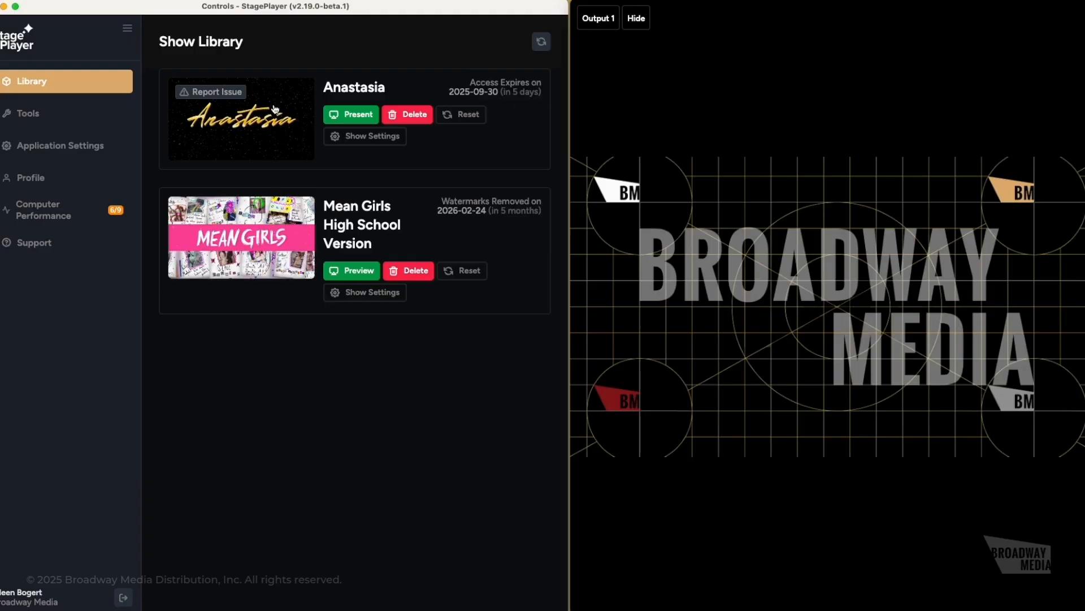
{"action": "mouse_move", "coordinate": [251, 257]}
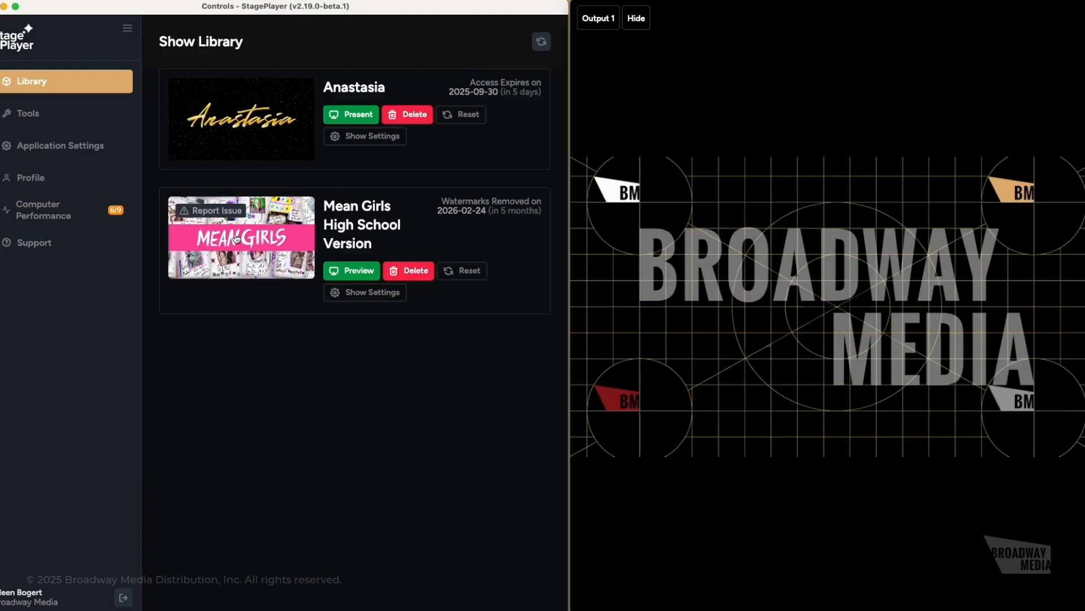
{"action": "mouse_move", "coordinate": [247, 146]}
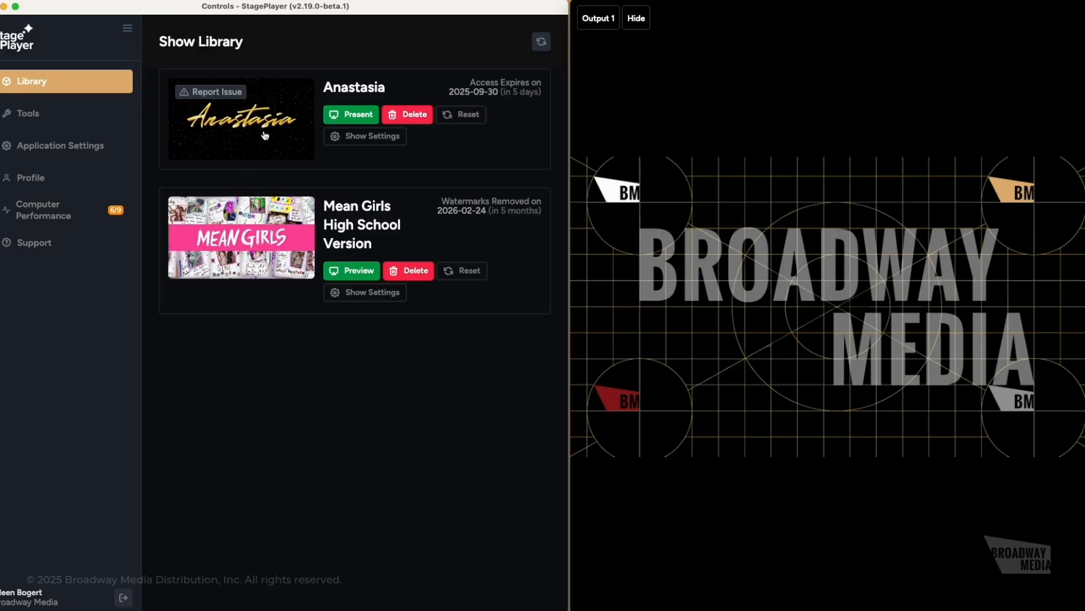
{"action": "left_click", "coordinate": [233, 93]}
{"action": "left_click", "coordinate": [251, 313]}
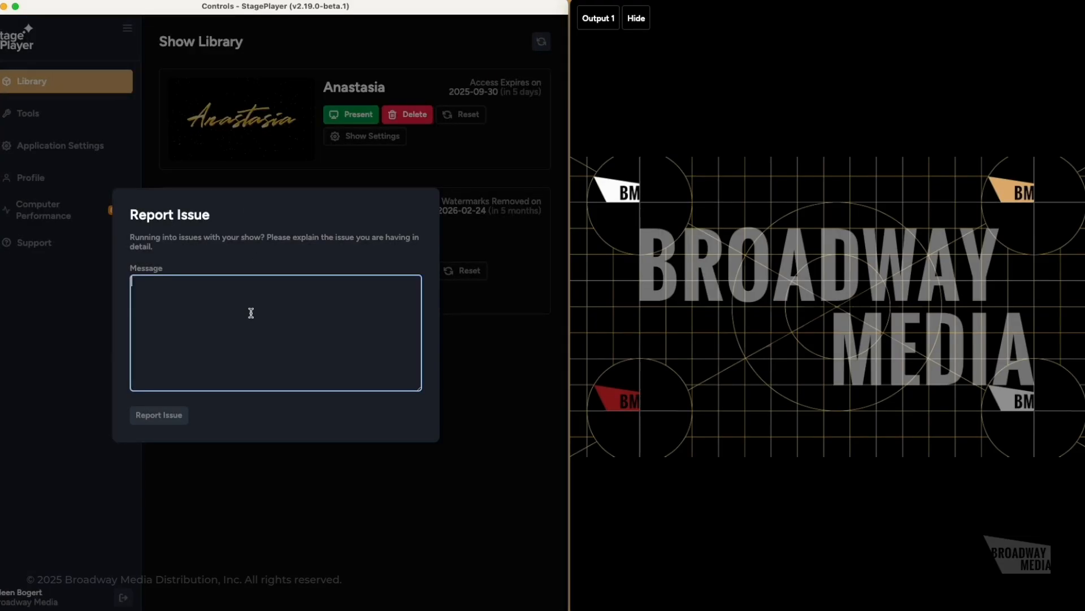
{"action": "type", "text": "Test !"}
{"action": "left_click_drag", "start_coordinate": [141, 289], "coordinate": [132, 281]}
{"action": "key", "text": "BackSpace"}
{"action": "left_click", "coordinate": [455, 149]}
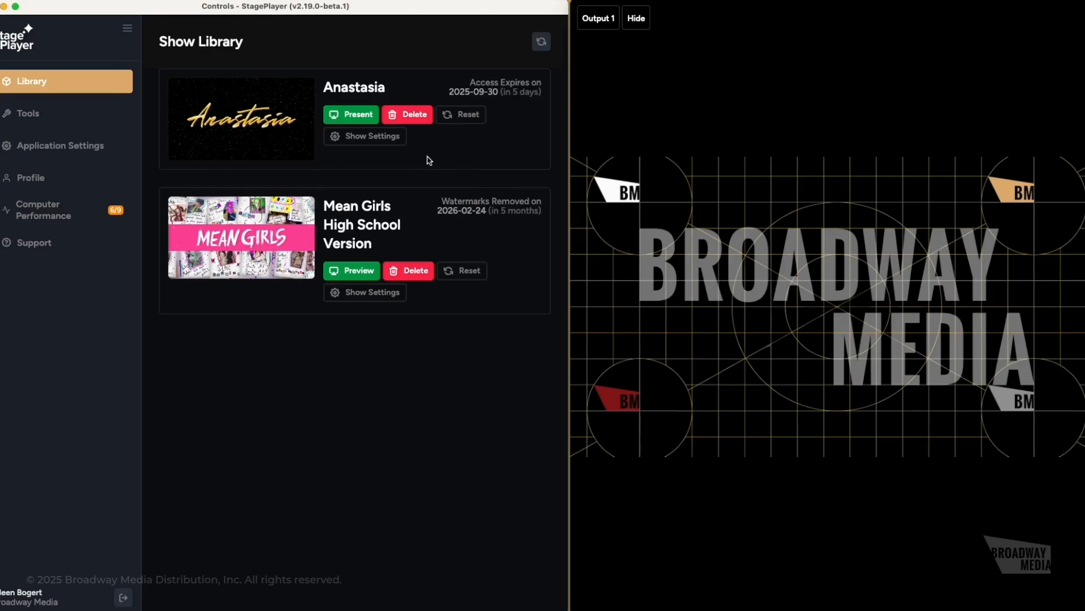
{"action": "left_click", "coordinate": [356, 116]}
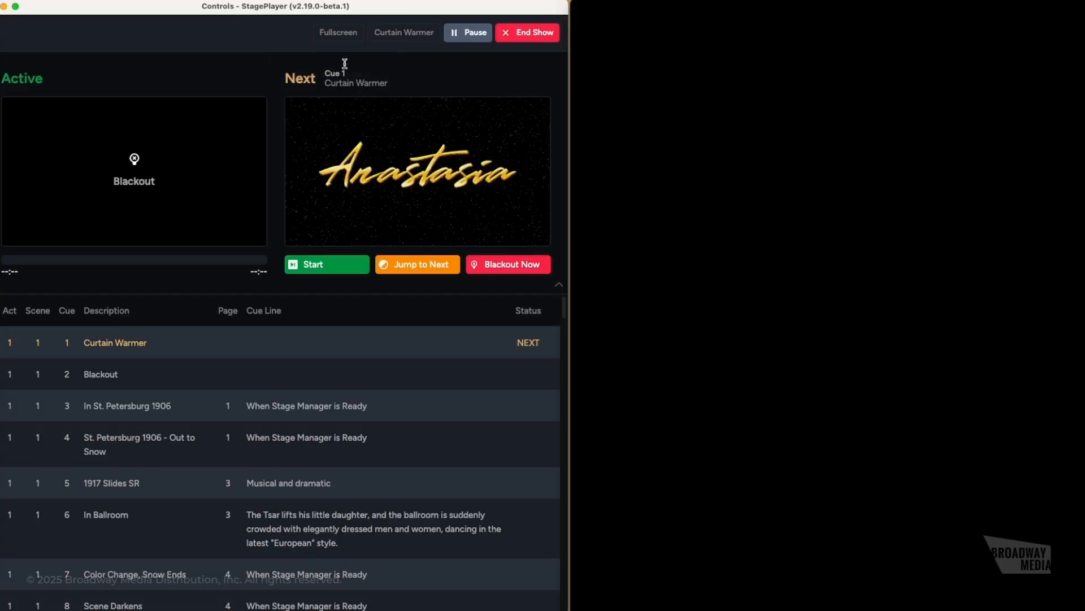
{"action": "left_click", "coordinate": [669, 122]}
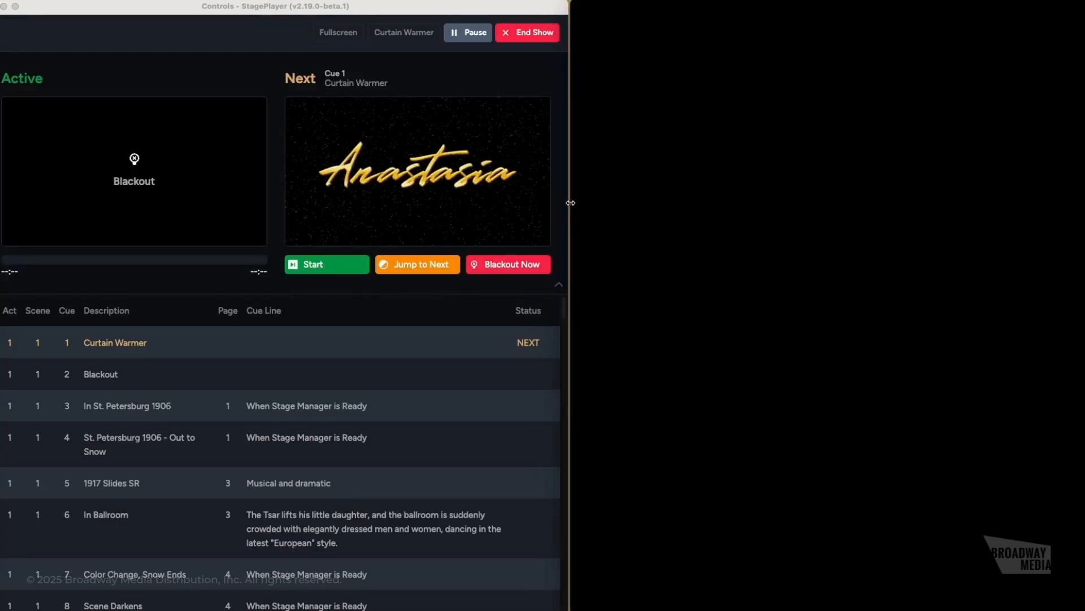
{"action": "left_click_drag", "start_coordinate": [570, 202], "coordinate": [570, 114]}
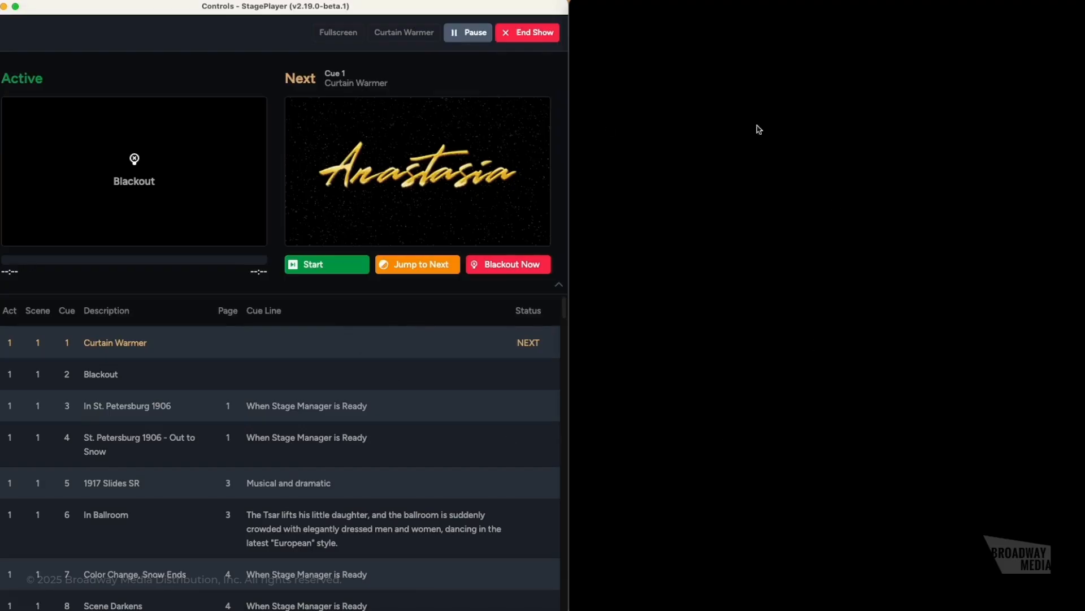
{"action": "left_click", "coordinate": [777, 225]}
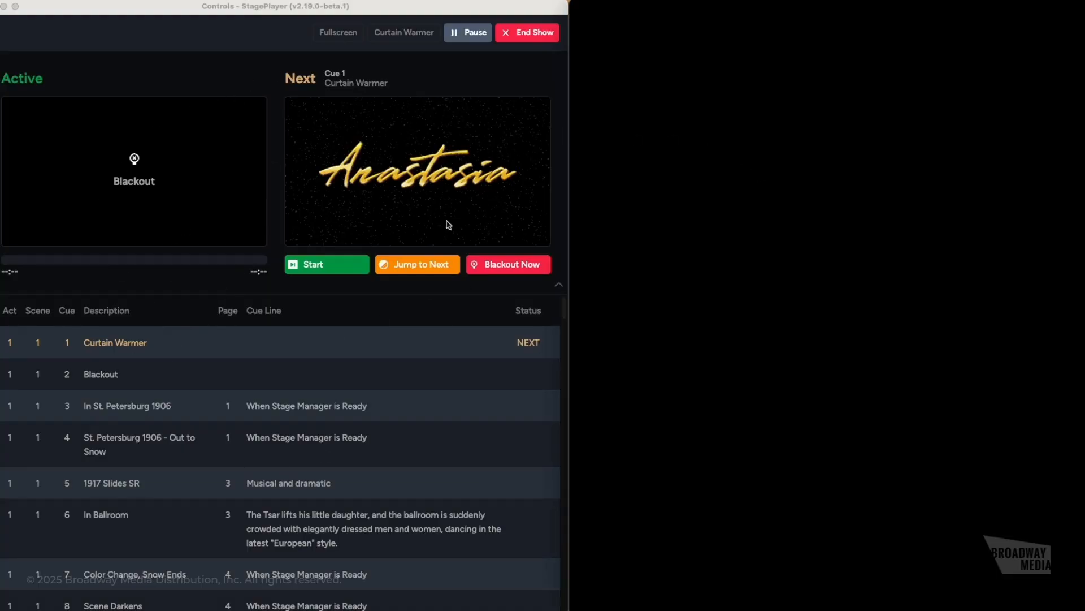
{"action": "left_click", "coordinate": [343, 63]}
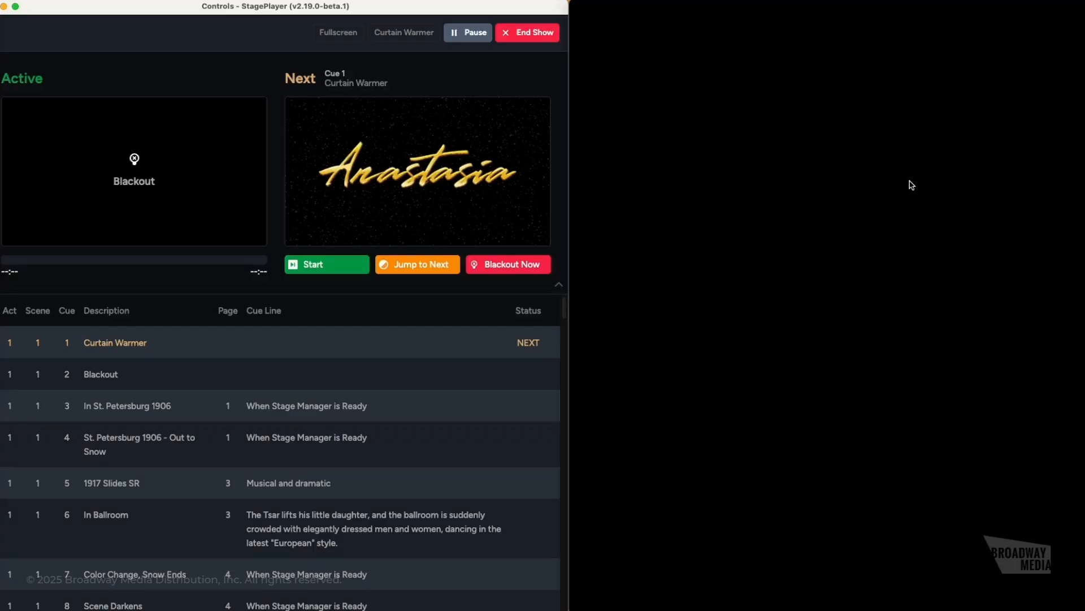
{"action": "left_click", "coordinate": [384, 34]}
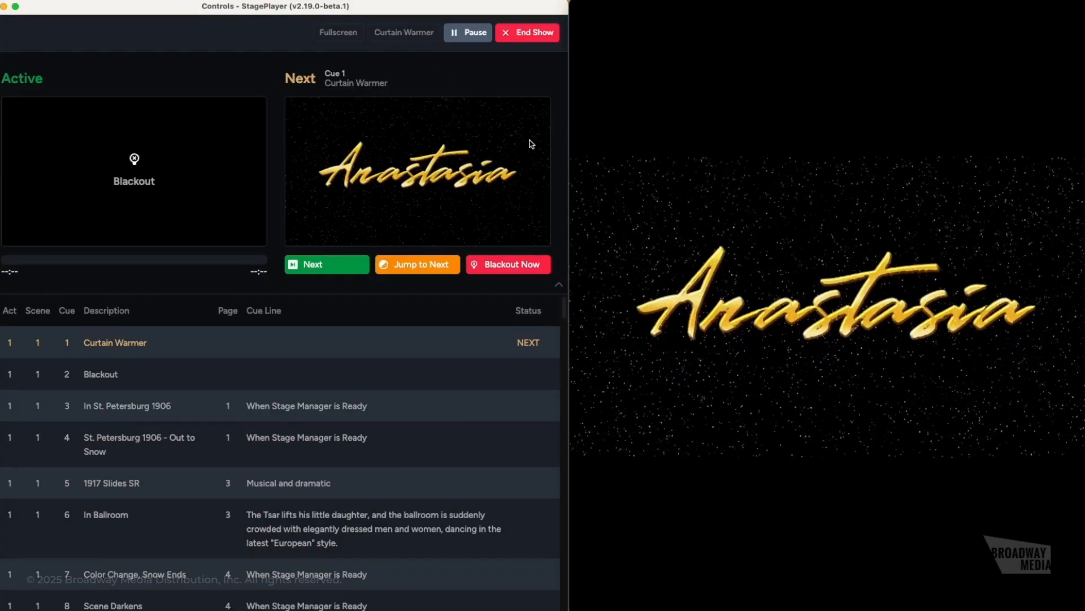
{"action": "left_click", "coordinate": [475, 42]}
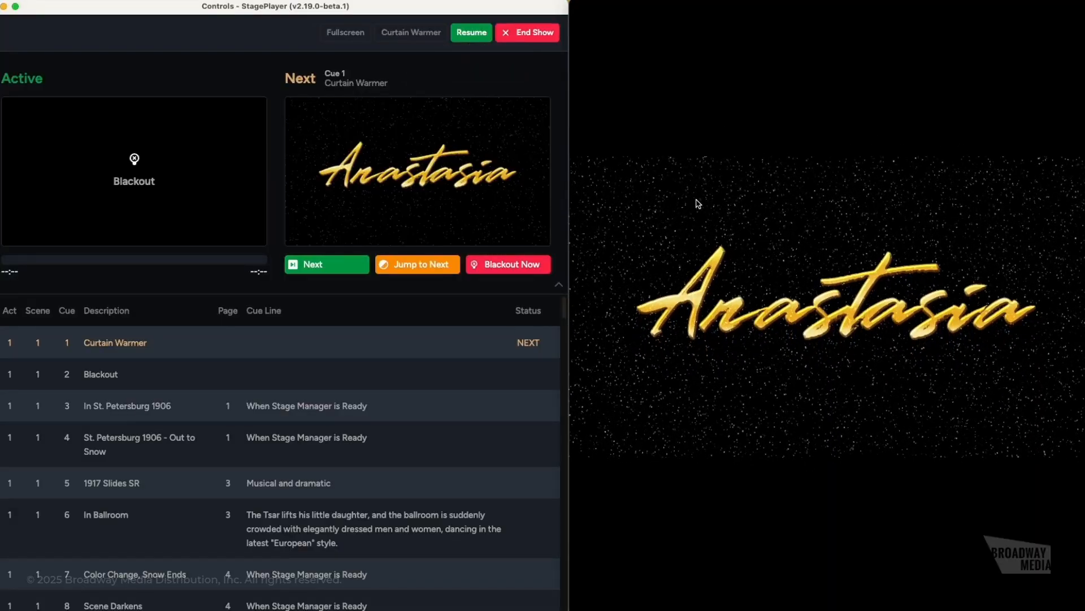
{"action": "left_click", "coordinate": [468, 33]}
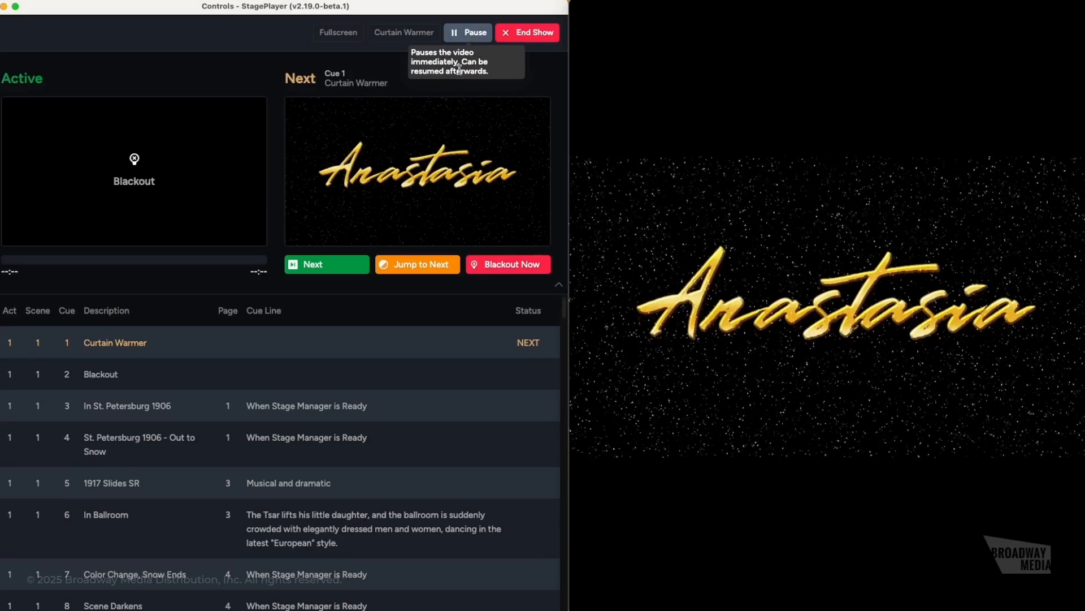
{"action": "left_click", "coordinate": [523, 35]}
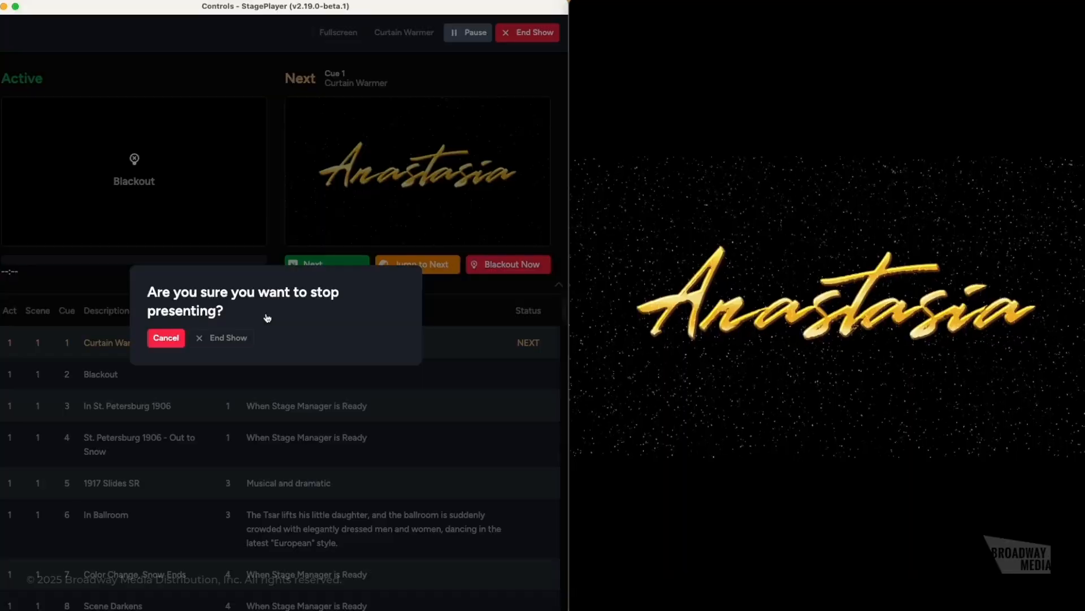
{"action": "left_click", "coordinate": [229, 338]}
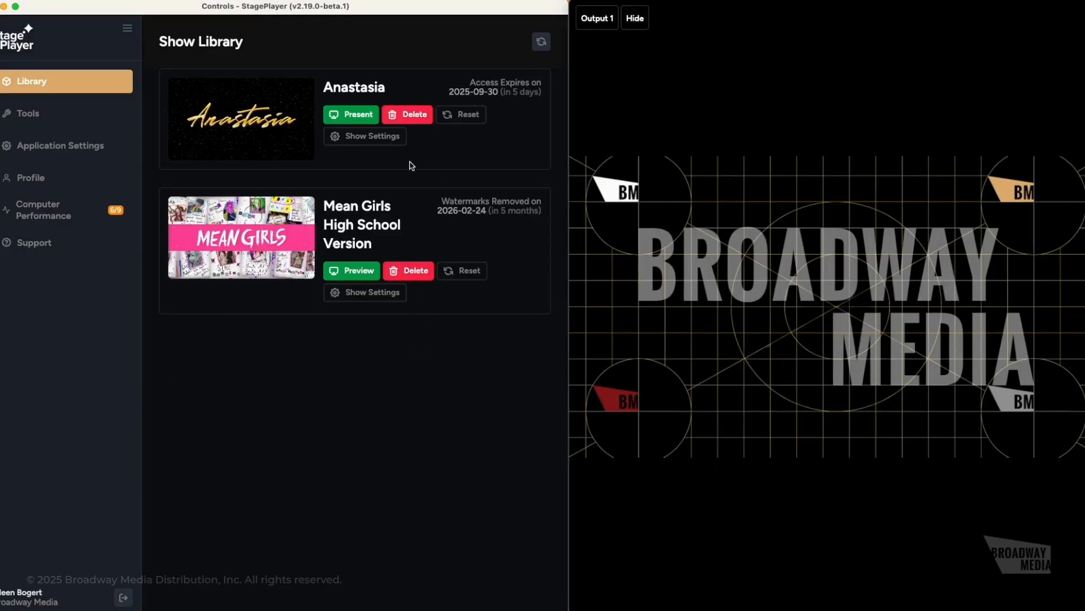
- Present Anastasia again, cancel a stop request, and start on cue 1, Curtain Warmer
{"action": "left_click", "coordinate": [358, 115]}
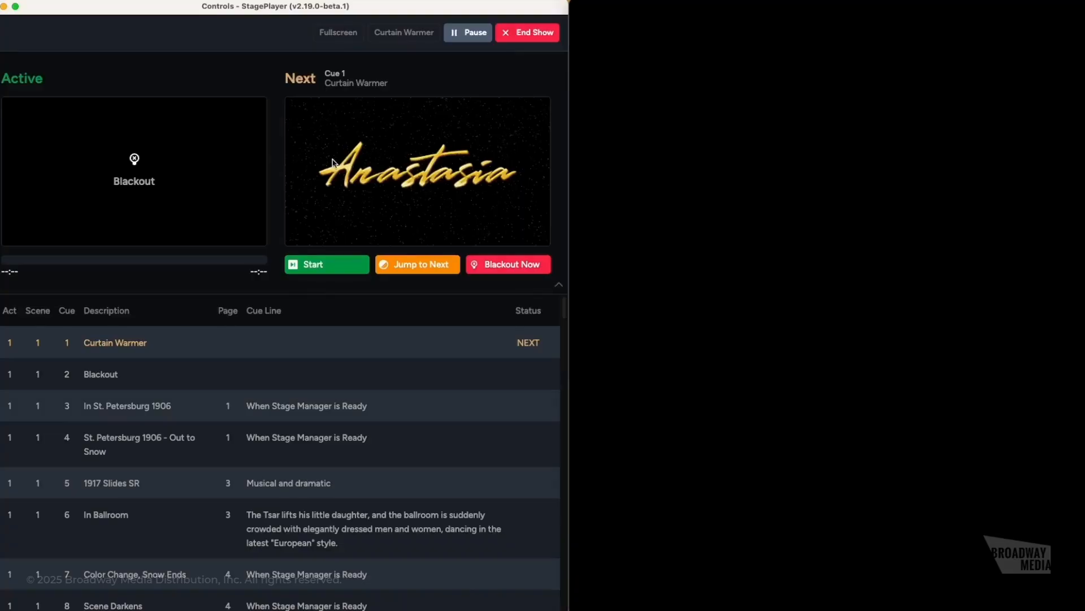
{"action": "left_click", "coordinate": [526, 34]}
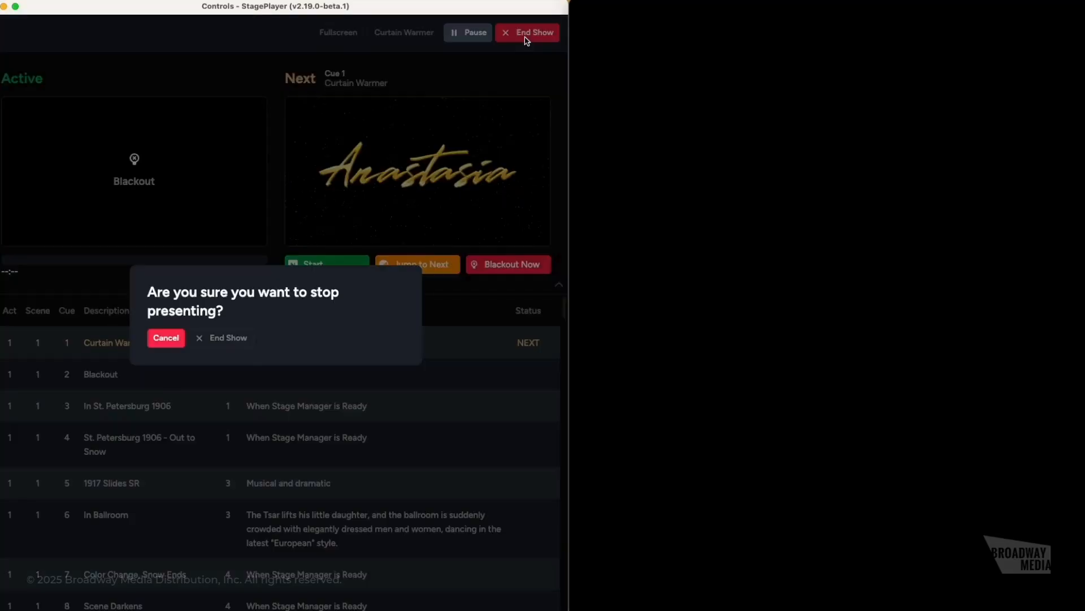
{"action": "left_click", "coordinate": [167, 339]}
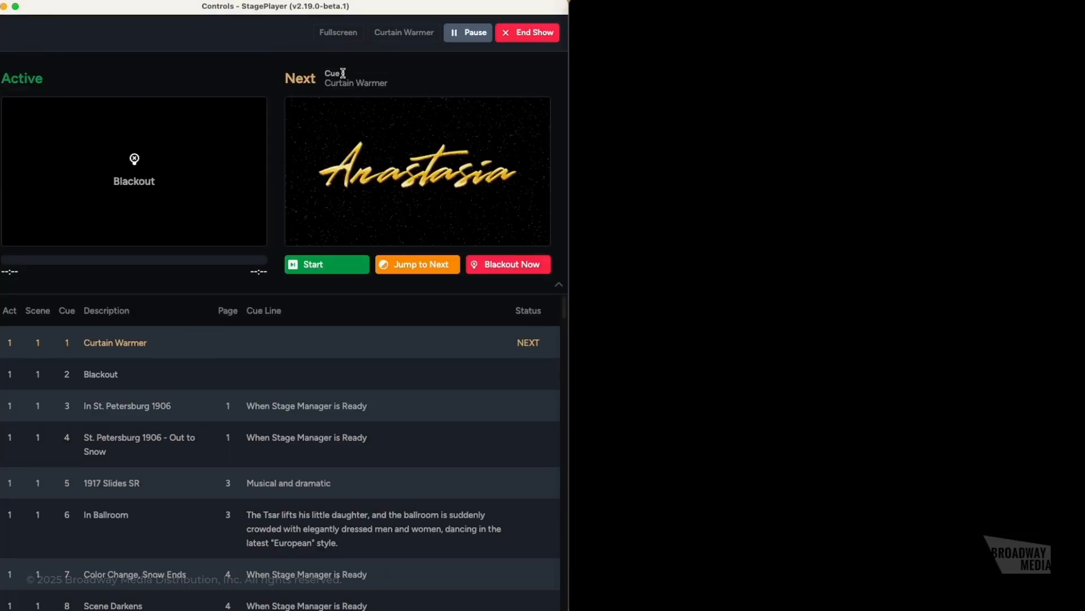
{"action": "left_click", "coordinate": [324, 269]}
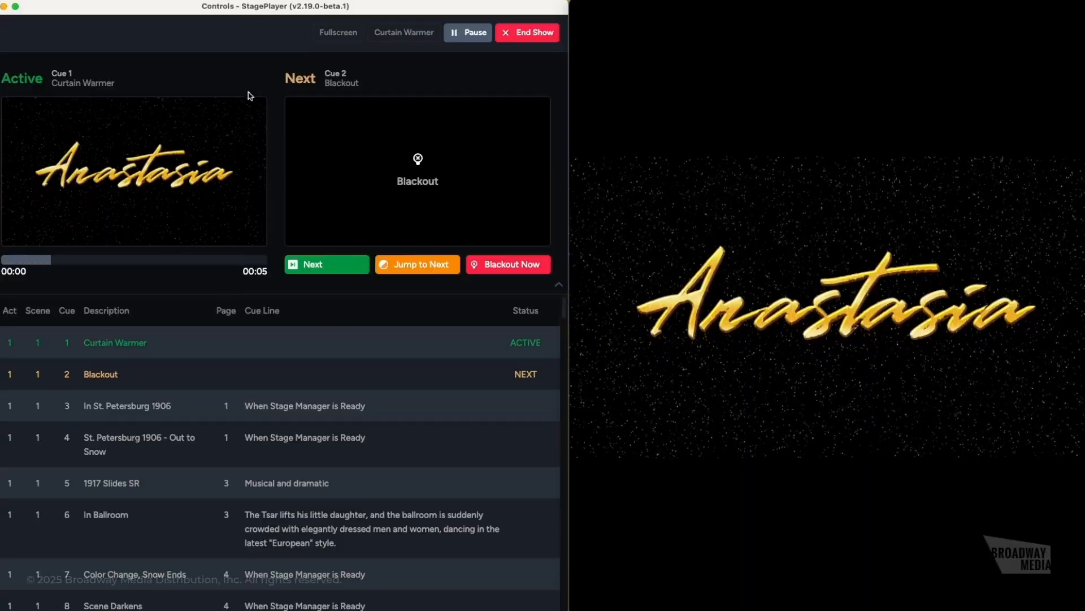
{"action": "left_click", "coordinate": [560, 287]}
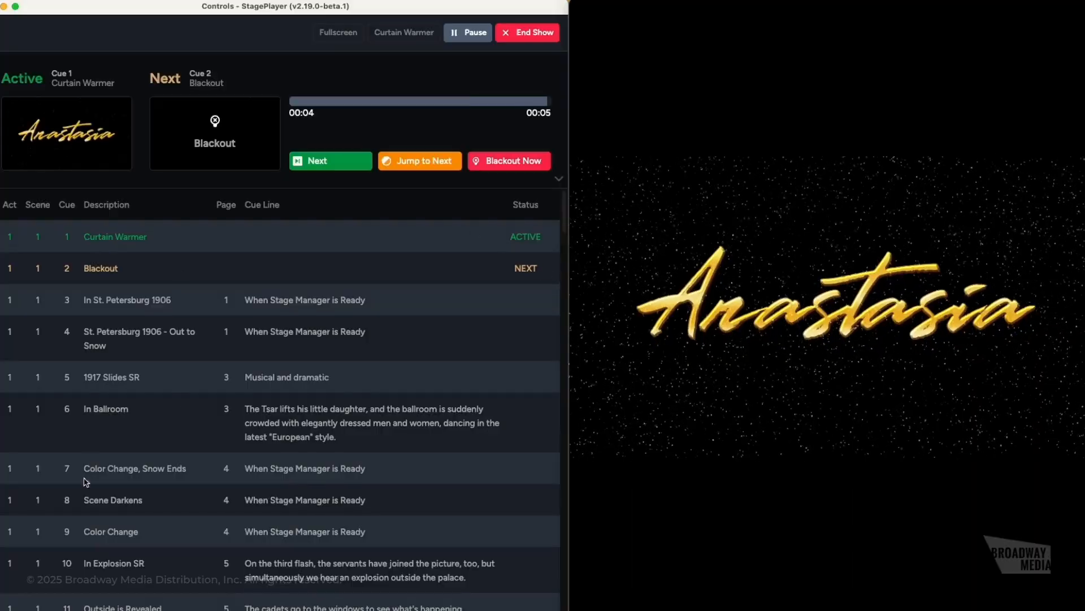
{"action": "left_click", "coordinate": [561, 181]}
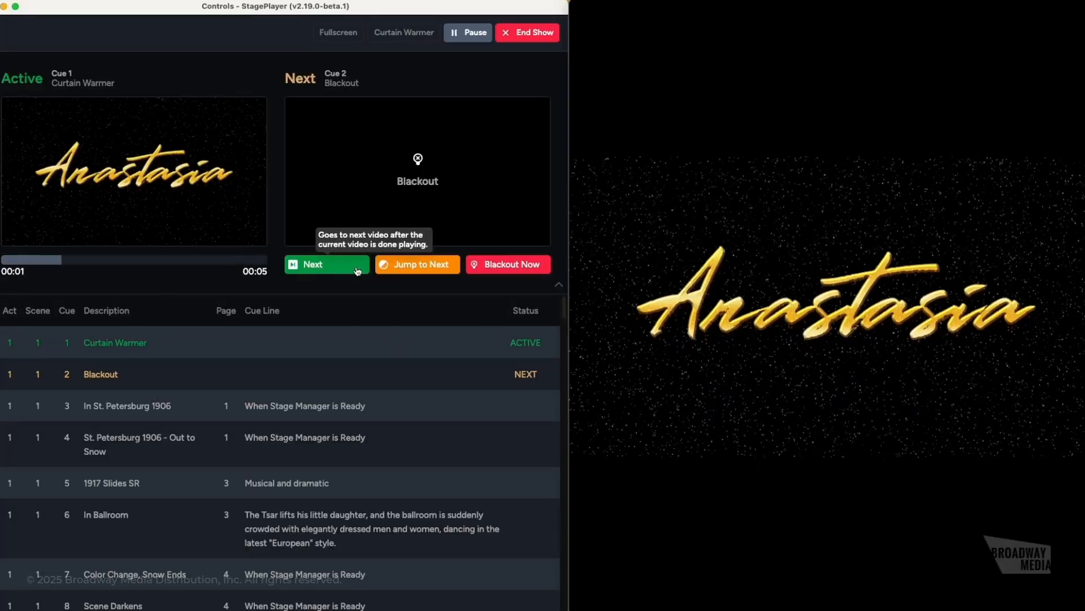
{"action": "scroll", "coordinate": [361, 440], "scroll_direction": "down", "scroll_amount": 10}
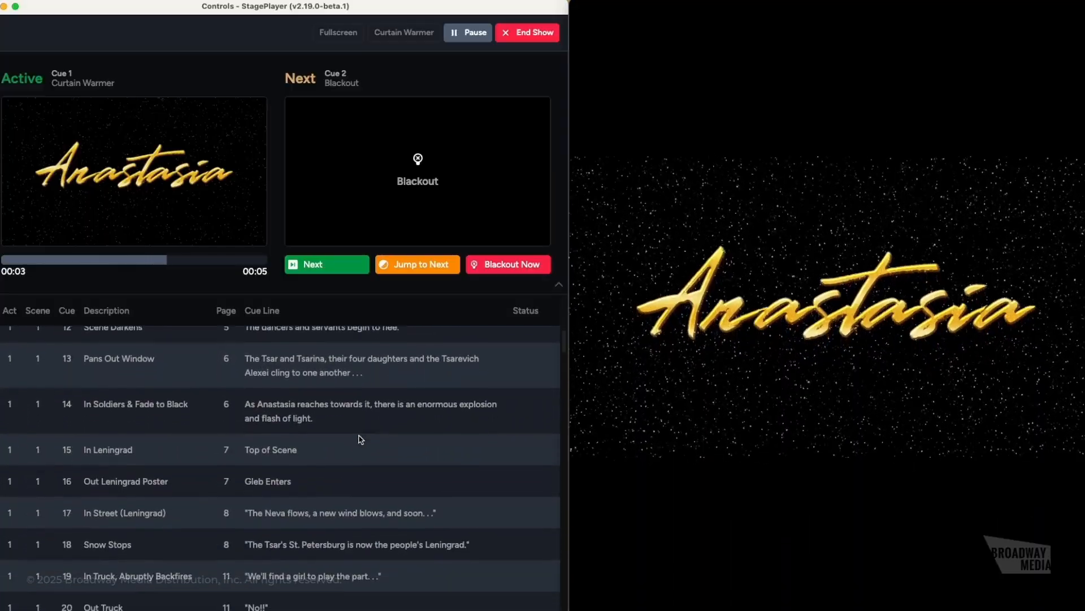
{"action": "scroll", "coordinate": [361, 439], "scroll_direction": "down", "scroll_amount": 2}
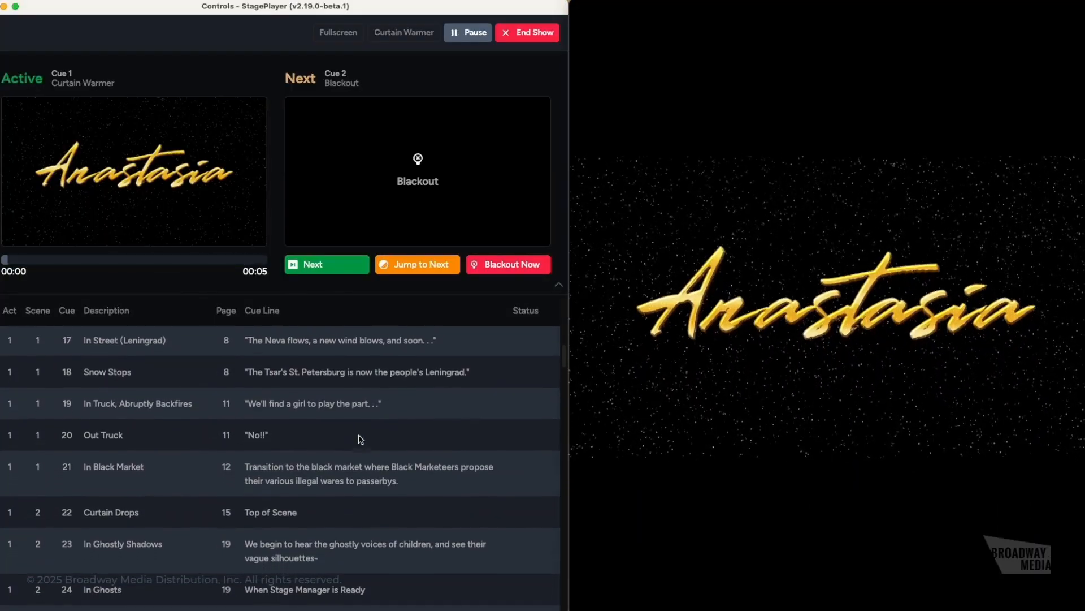
- Jump the show to cue 21, In Black Market, from the cue list
{"action": "scroll", "coordinate": [318, 409], "scroll_direction": "down", "scroll_amount": 2}
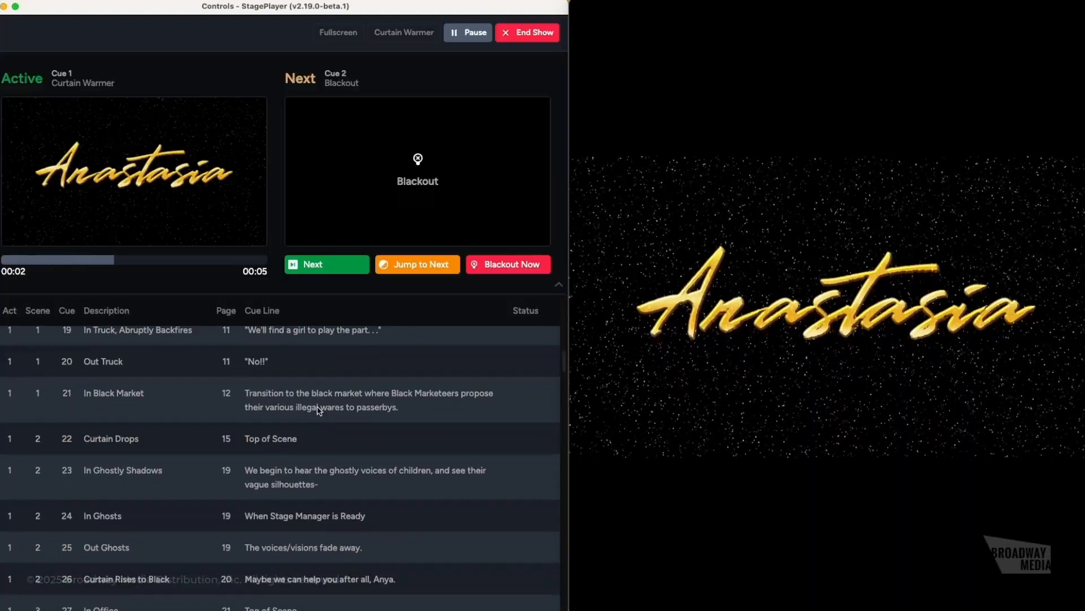
{"action": "left_click", "coordinate": [304, 402]}
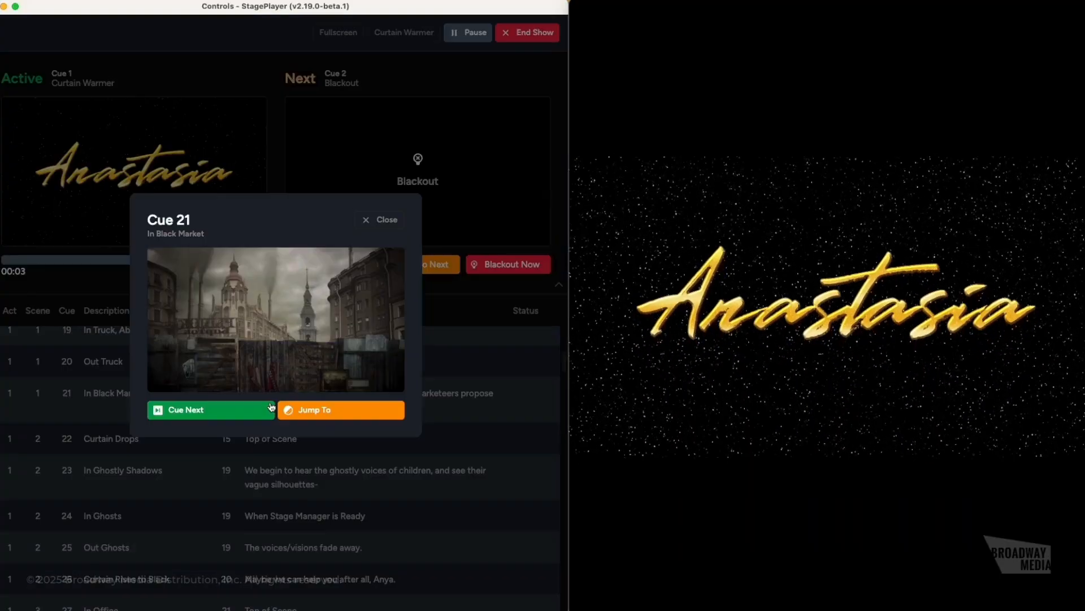
{"action": "left_click", "coordinate": [327, 411]}
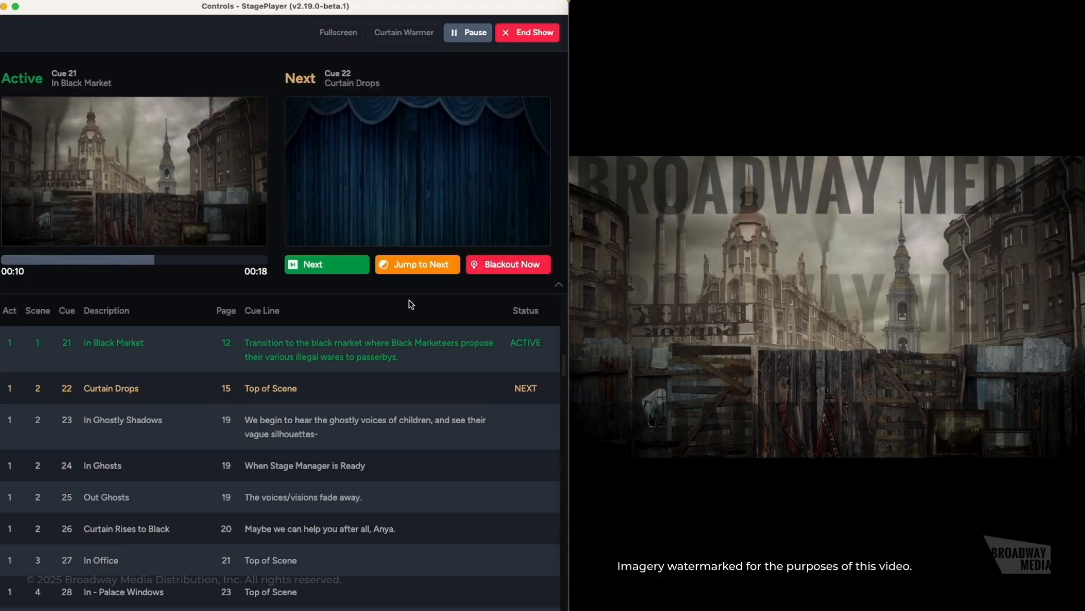
- Step to cues 22 and 23, trigger Blackout Now, then advance to cue 24, In Ghosts
{"action": "left_click", "coordinate": [339, 266]}
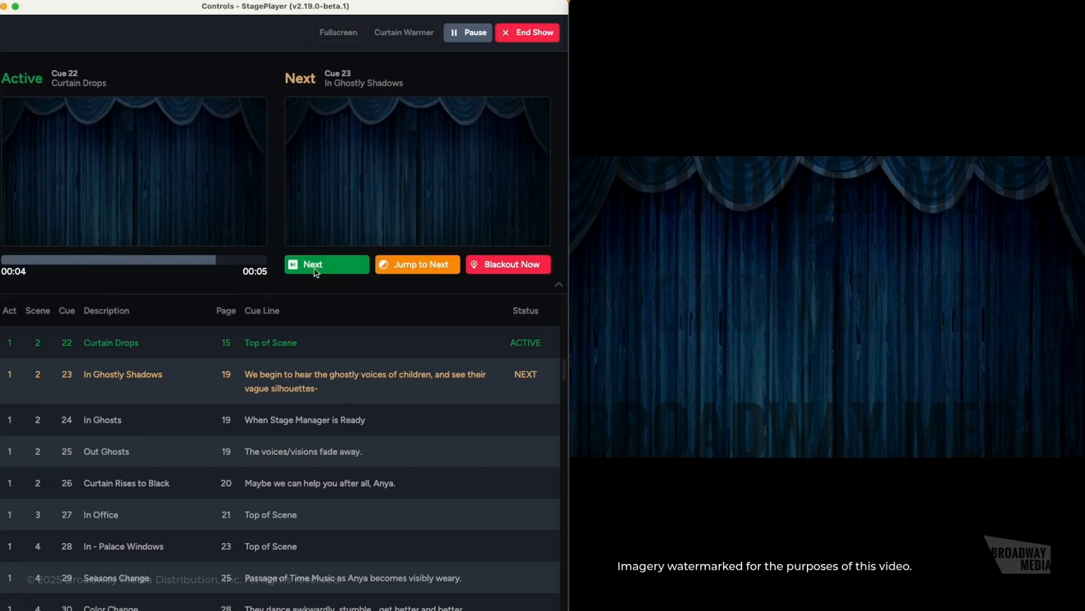
{"action": "left_click", "coordinate": [395, 267]}
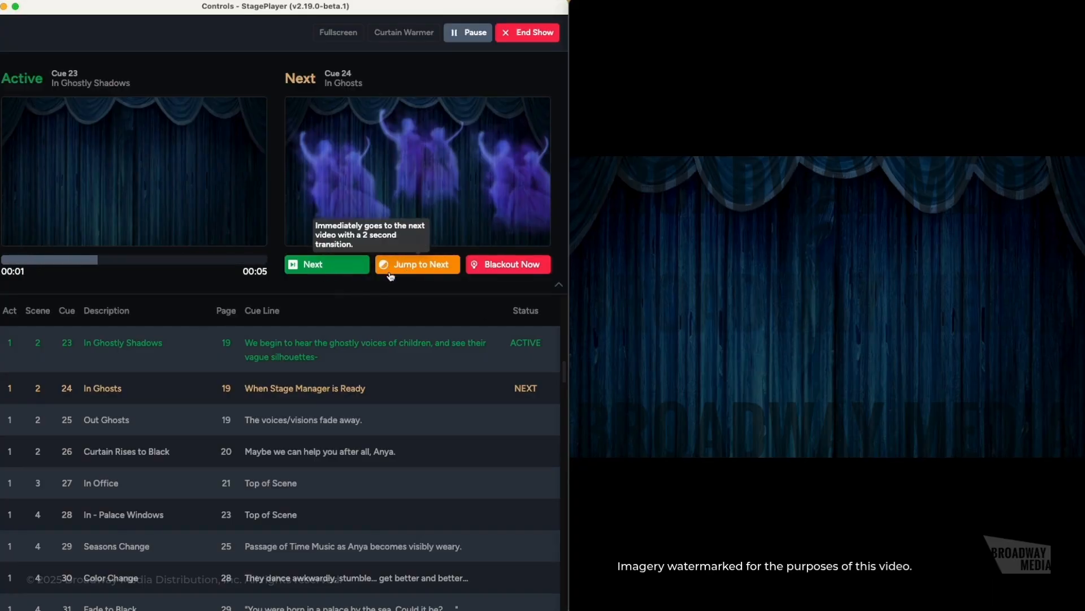
{"action": "left_click", "coordinate": [526, 267]}
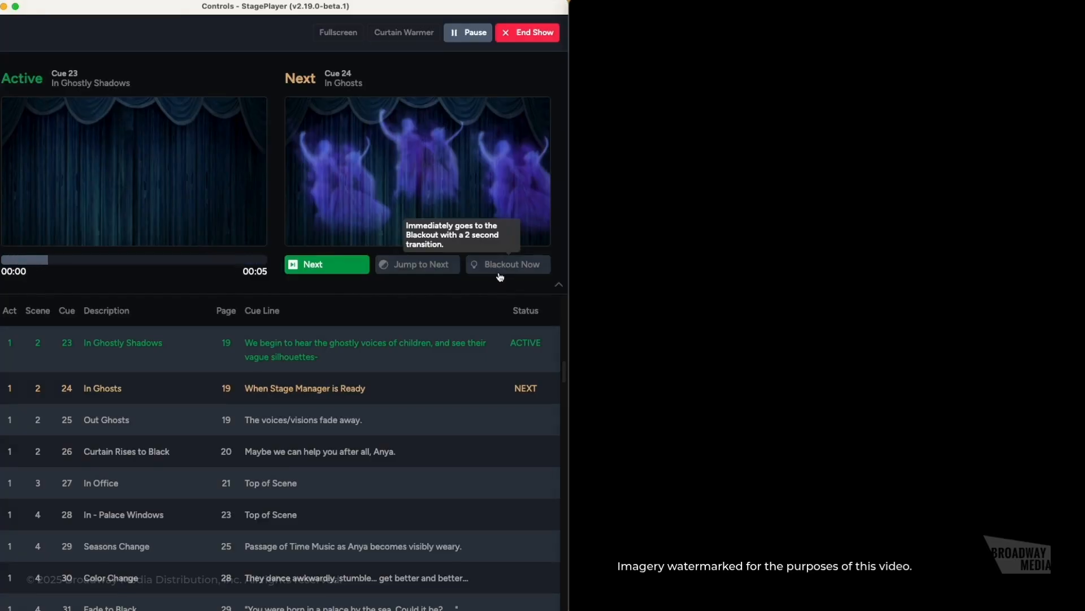
{"action": "left_click", "coordinate": [358, 274]}
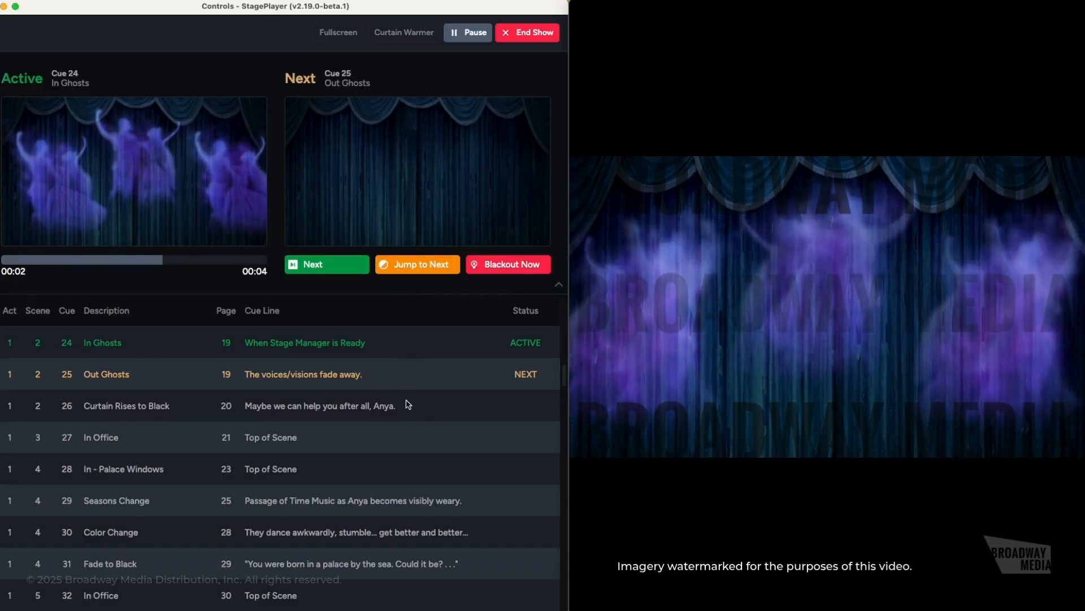
{"action": "scroll", "coordinate": [388, 475], "scroll_direction": "down", "scroll_amount": 5}
{"action": "scroll", "coordinate": [388, 496], "scroll_direction": "down", "scroll_amount": 3}
{"action": "scroll", "coordinate": [387, 495], "scroll_direction": "up", "scroll_amount": 20}
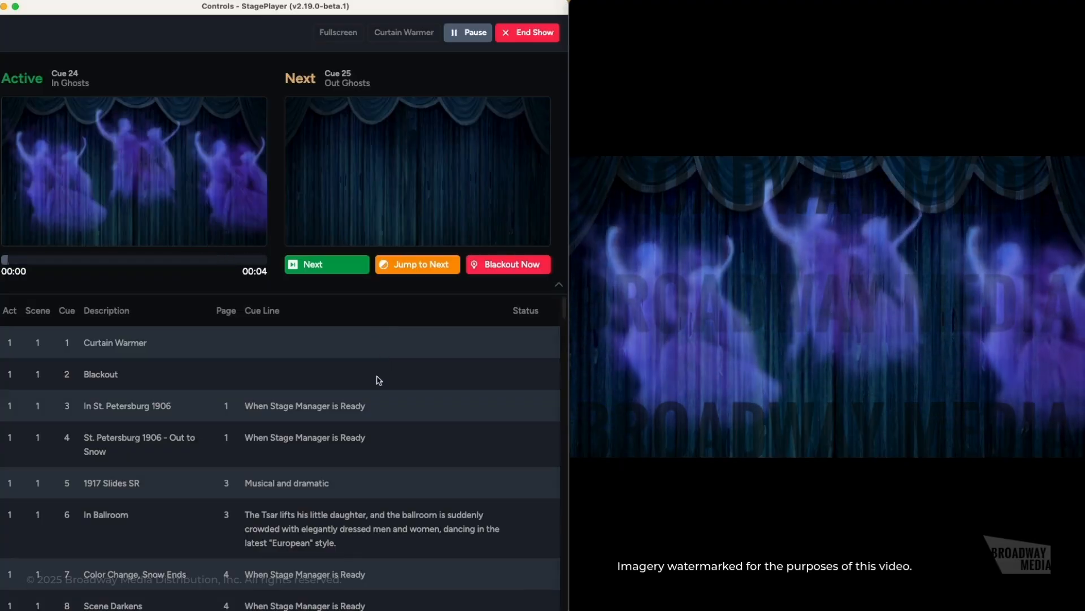
{"action": "scroll", "coordinate": [377, 377], "scroll_direction": "down", "scroll_amount": 5}
{"action": "scroll", "coordinate": [378, 378], "scroll_direction": "down", "scroll_amount": 8}
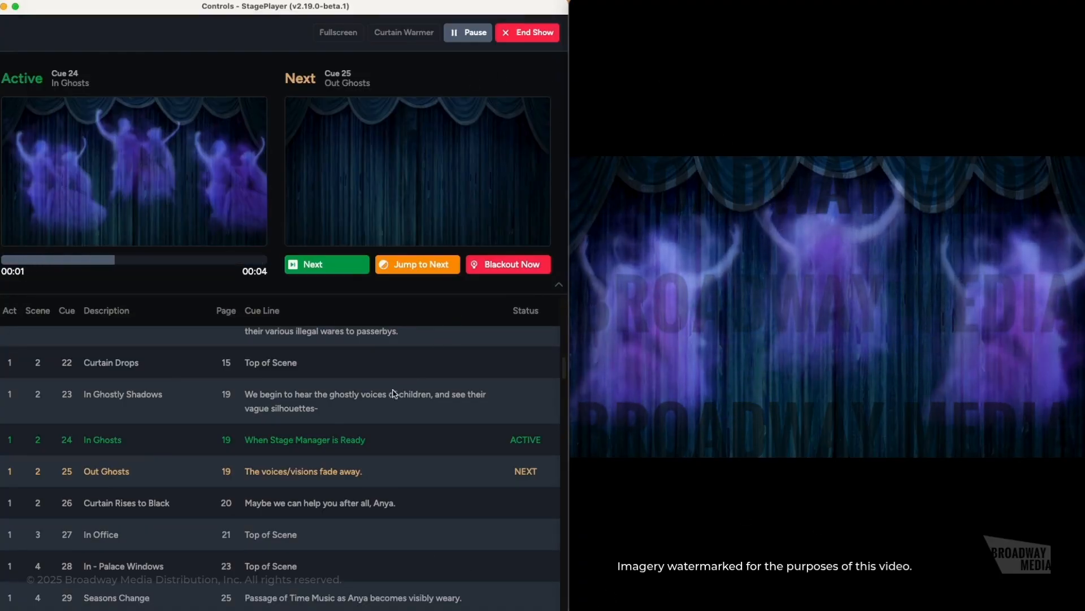
{"action": "scroll", "coordinate": [339, 422], "scroll_direction": "down", "scroll_amount": 1}
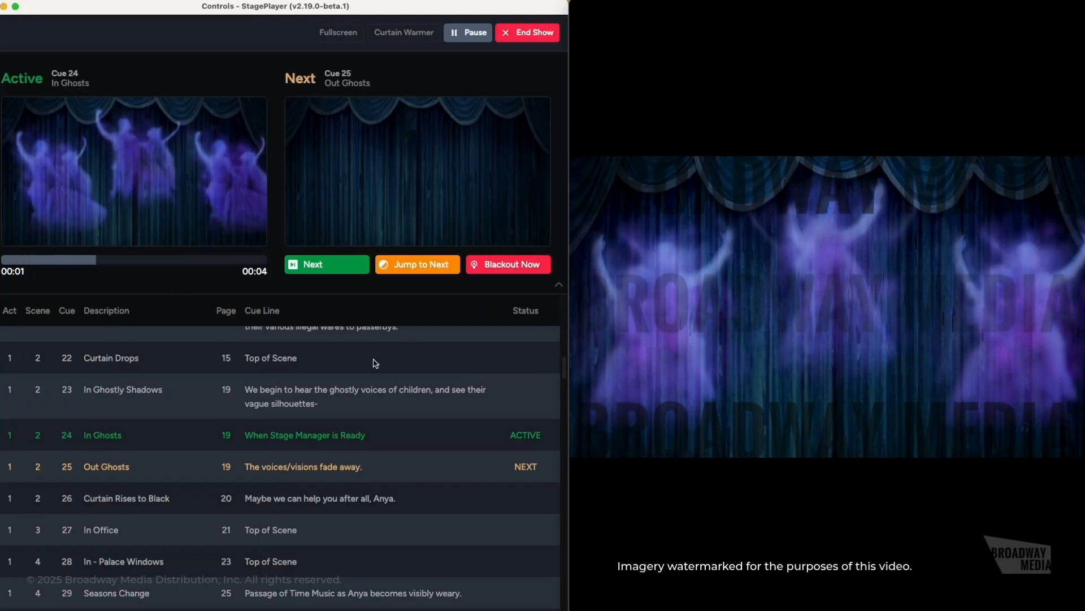
{"action": "scroll", "coordinate": [254, 362], "scroll_direction": "down", "scroll_amount": 3}
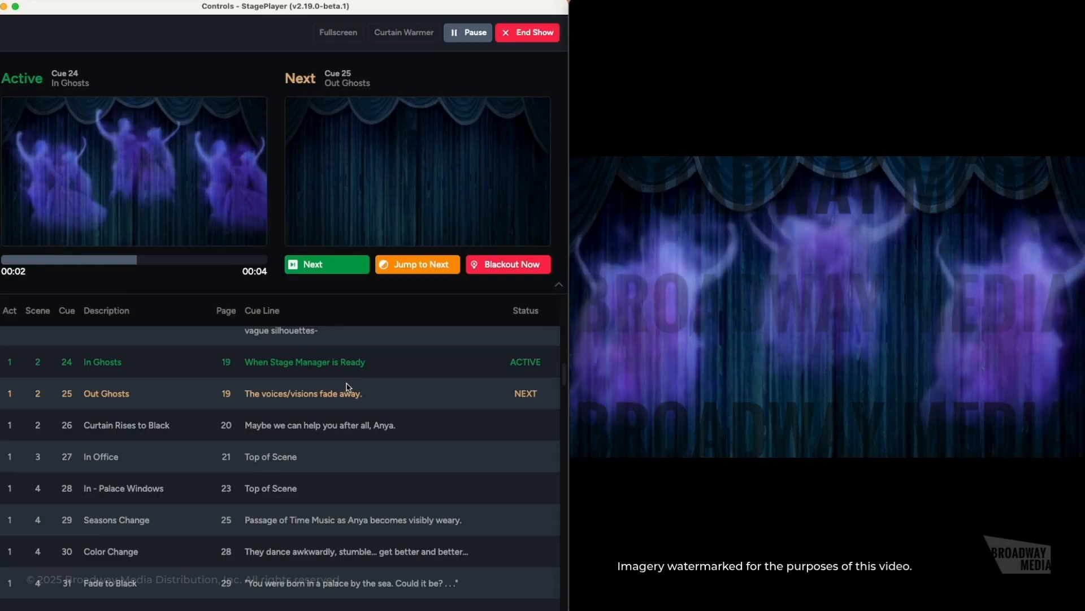
{"action": "scroll", "coordinate": [347, 378], "scroll_direction": "down", "scroll_amount": 1}
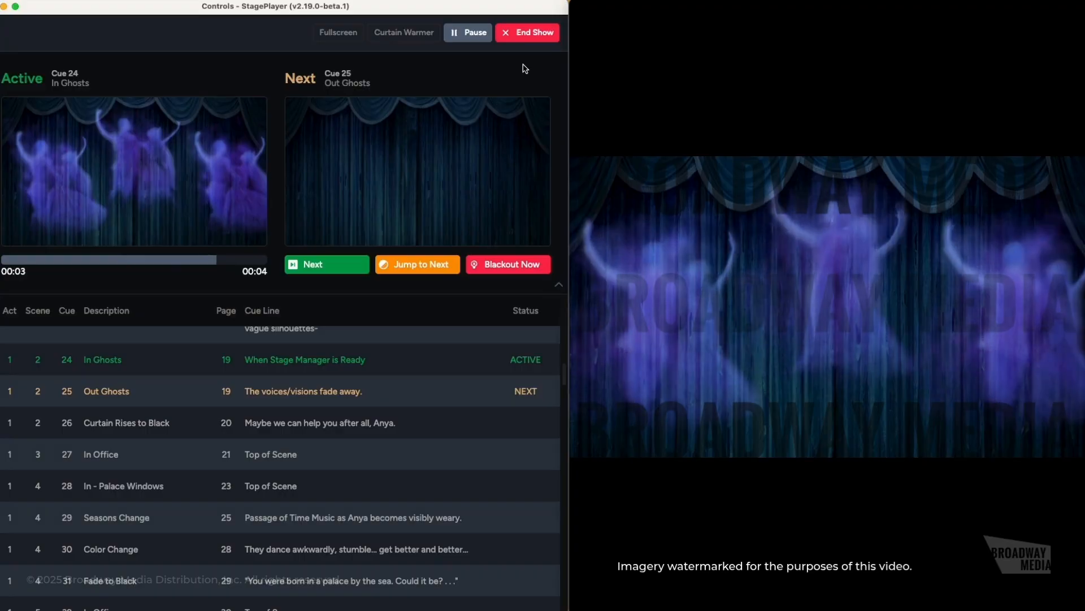
- End the Anastasia show, toggle the side navigation, and cancel a logout attempt
{"action": "left_click", "coordinate": [529, 33]}
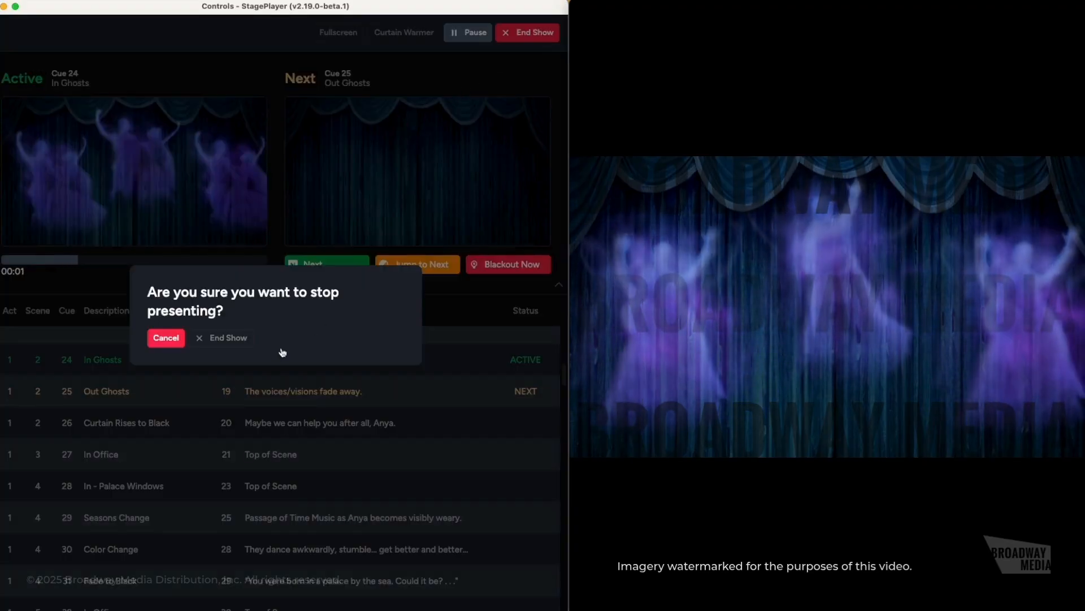
{"action": "left_click", "coordinate": [238, 341]}
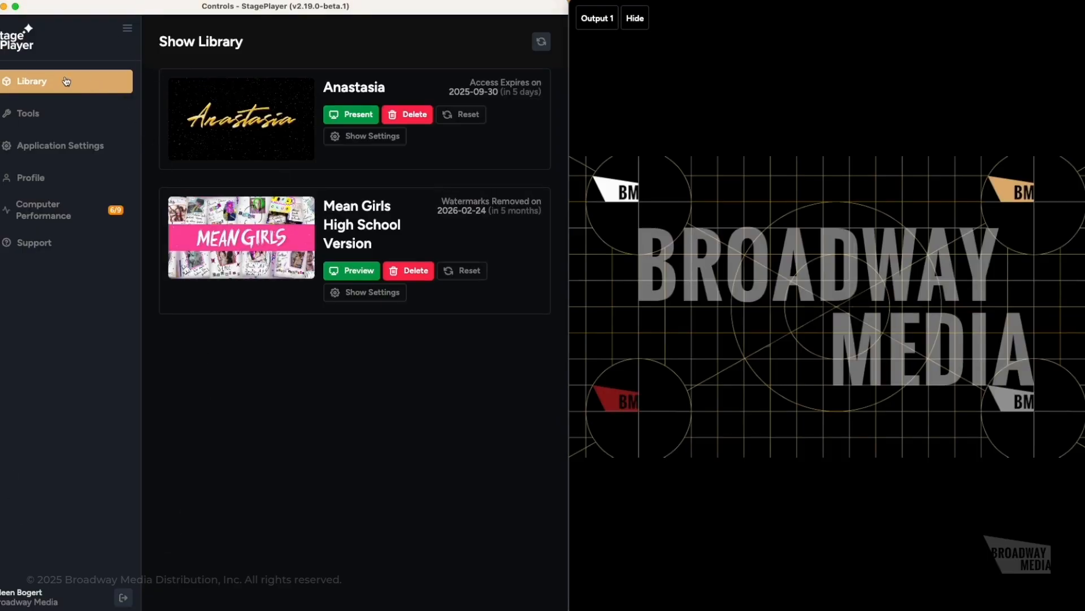
{"action": "left_click", "coordinate": [128, 32]}
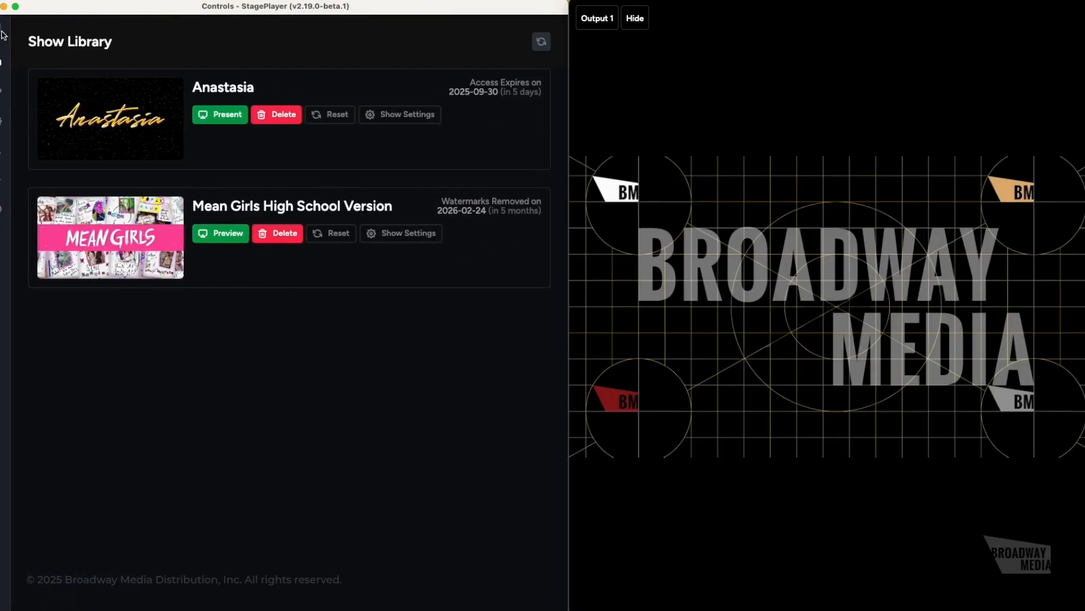
{"action": "left_click", "coordinate": [3, 35]}
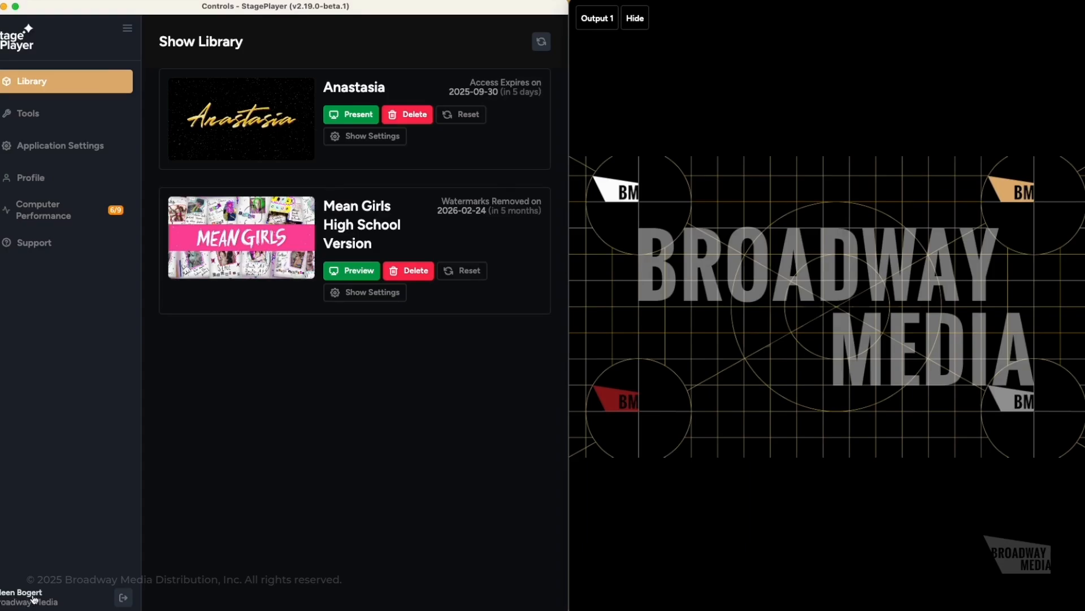
{"action": "left_click", "coordinate": [123, 597]}
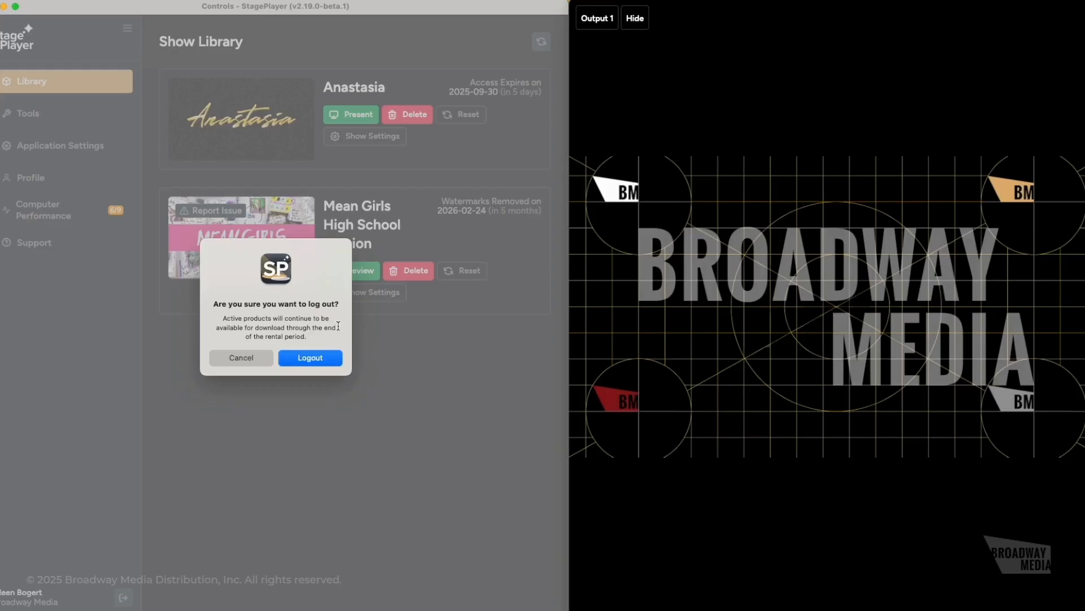
{"action": "left_click", "coordinate": [242, 358]}
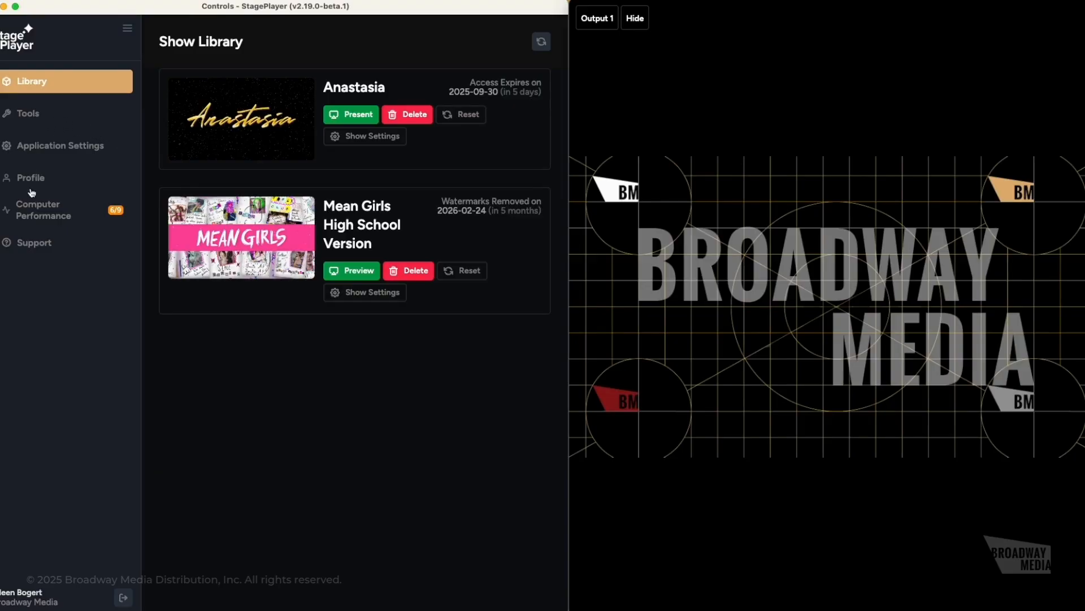
- Open Tools and look through the Curtain Warmer, Vignettes, Masks, Watermark and Shortcuts tabs
{"action": "left_click", "coordinate": [25, 115]}
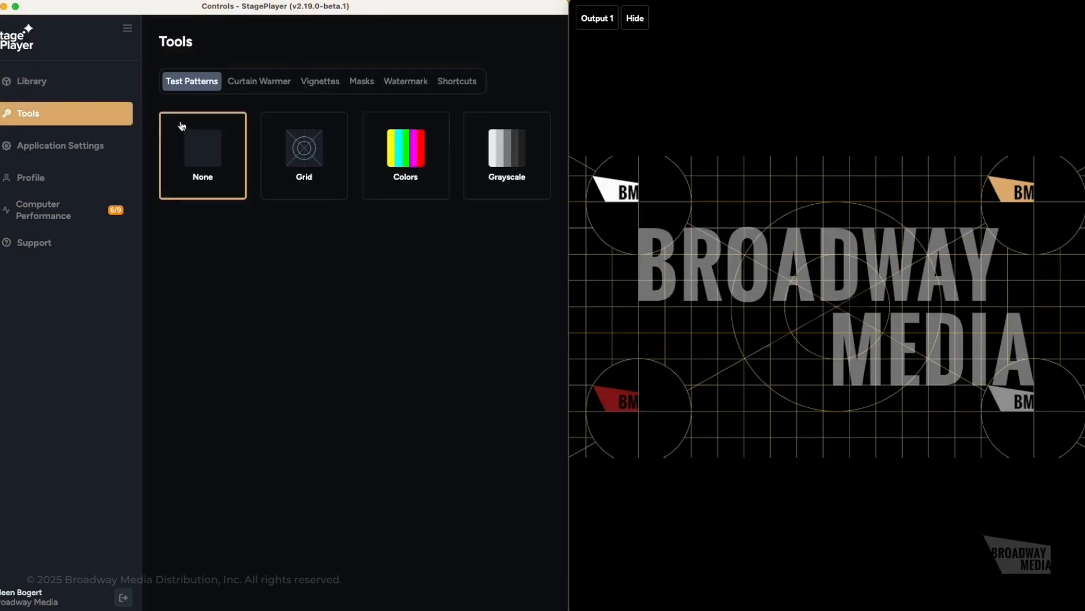
{"action": "left_click", "coordinate": [252, 81]}
{"action": "left_click", "coordinate": [320, 81]}
{"action": "left_click", "coordinate": [362, 81]}
{"action": "left_click", "coordinate": [399, 83]}
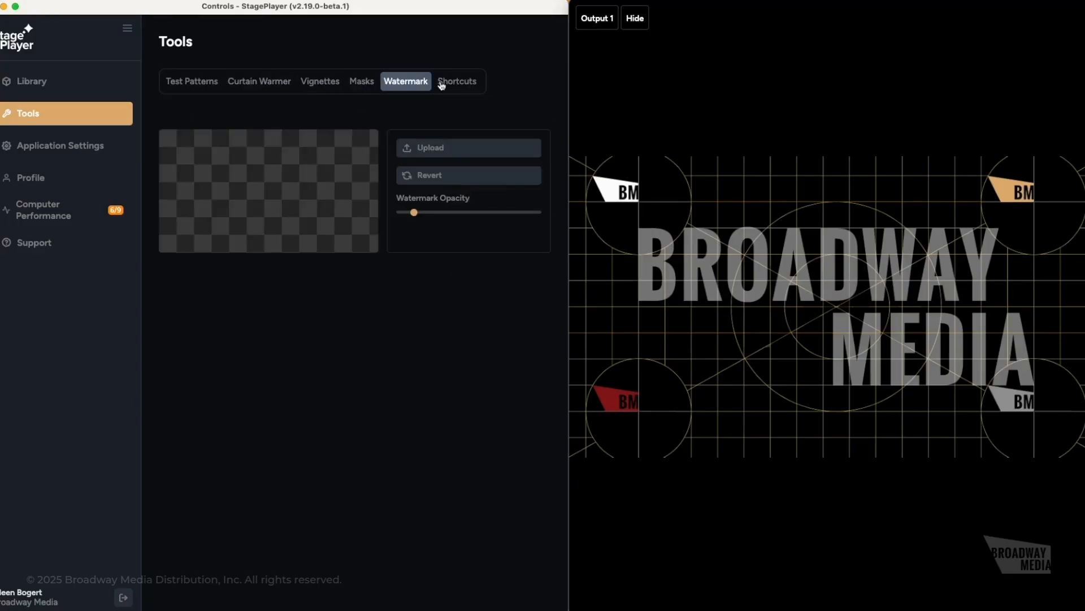
{"action": "left_click", "coordinate": [441, 81]}
{"action": "left_click", "coordinate": [219, 82]}
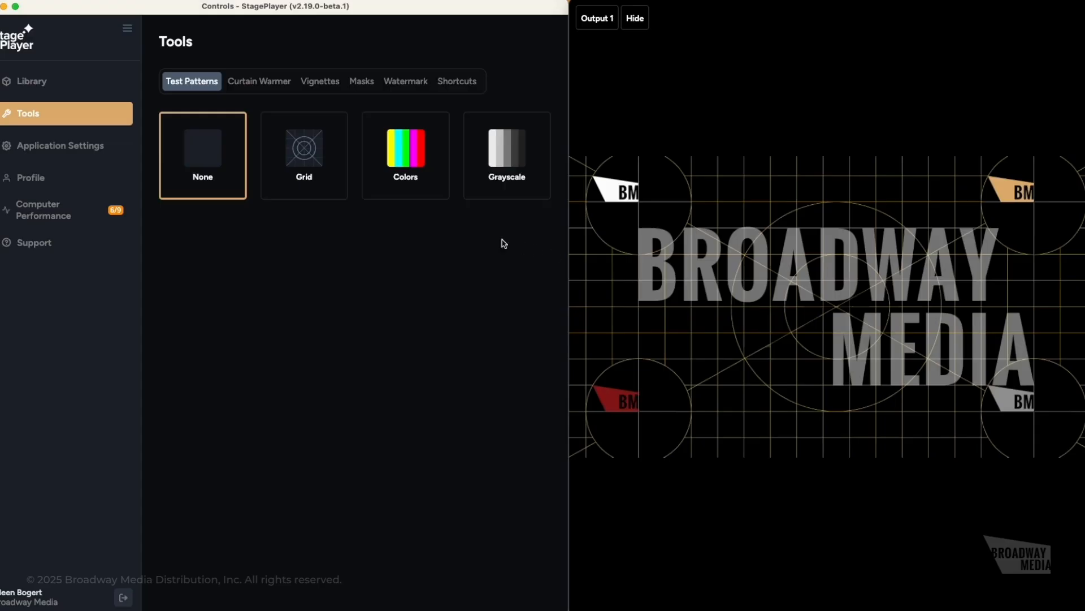
- Preview the Grid, Colors and Grayscale test patterns, reset to None, then show Curtain Warmer settings
{"action": "left_click", "coordinate": [323, 191]}
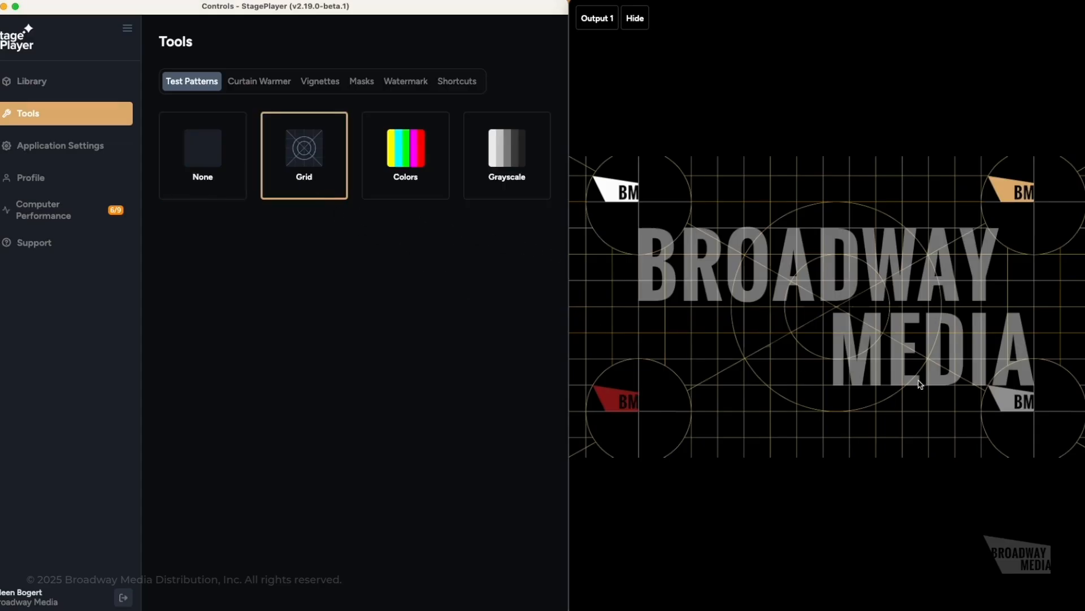
{"action": "left_click", "coordinate": [402, 153]}
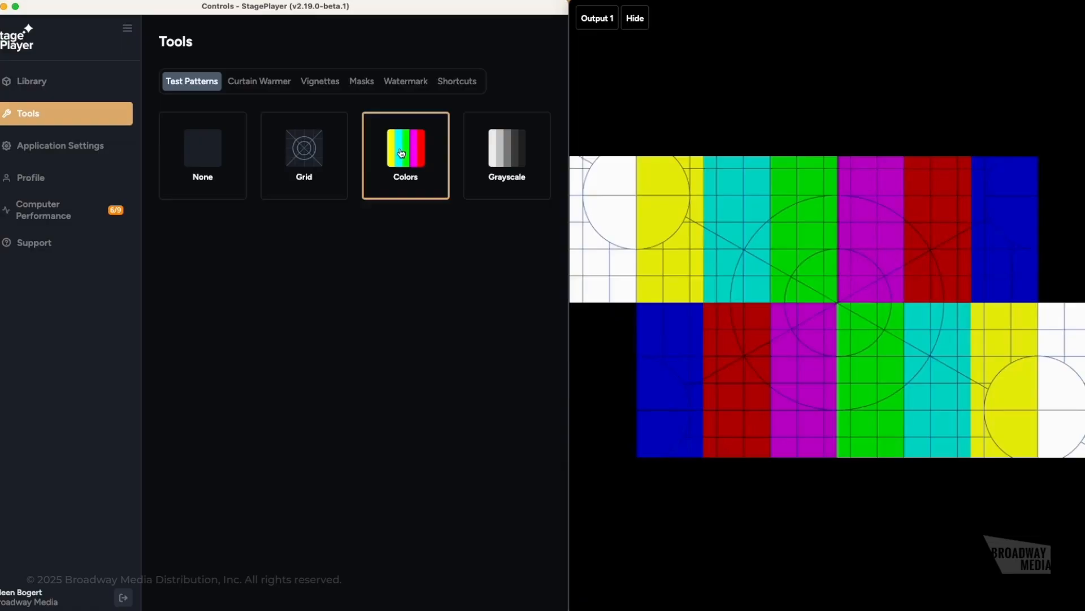
{"action": "left_click", "coordinate": [511, 179]}
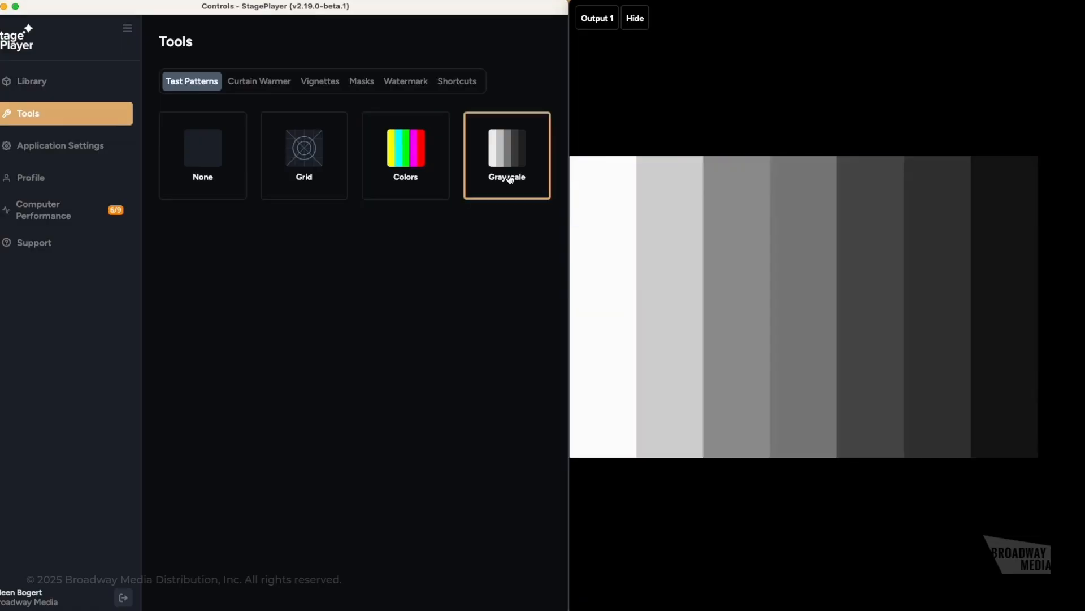
{"action": "left_click", "coordinate": [212, 165]}
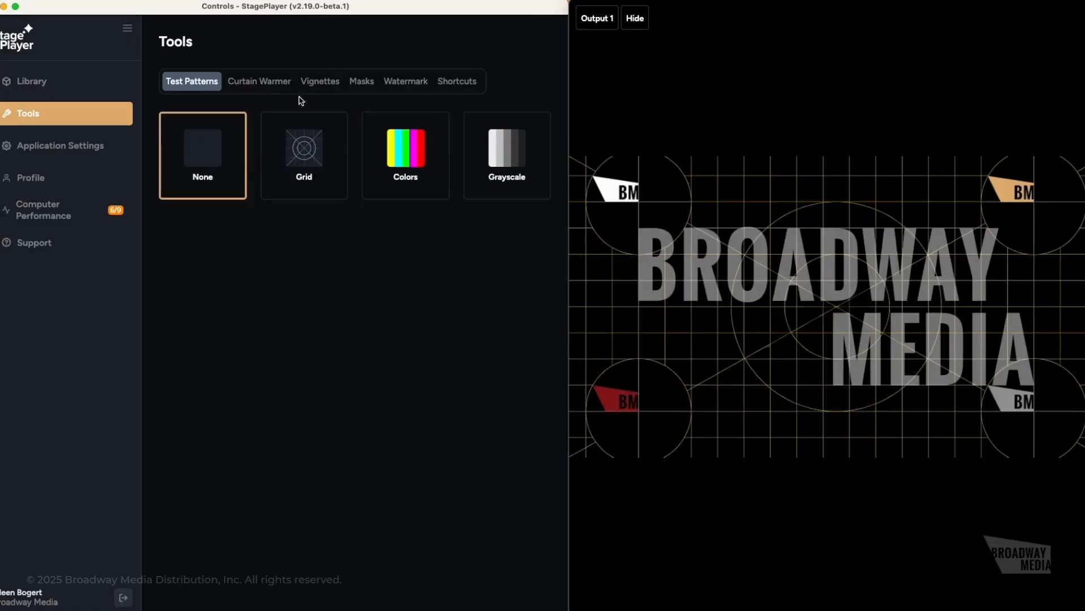
{"action": "left_click", "coordinate": [264, 84]}
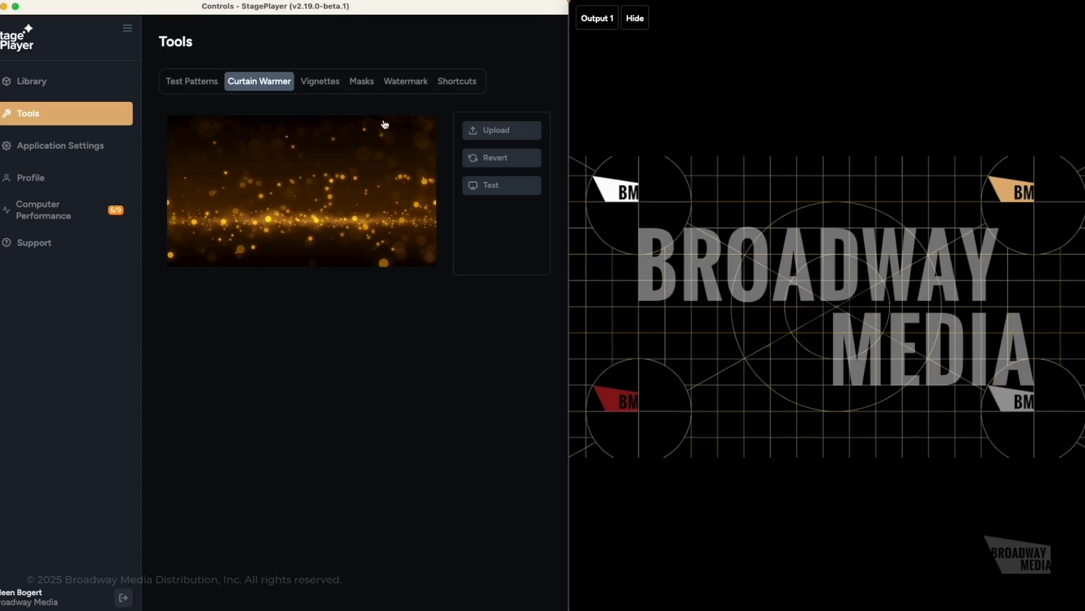
- Open Preset Vignettes and try Vignettes A through E in turn
{"action": "left_click", "coordinate": [322, 86]}
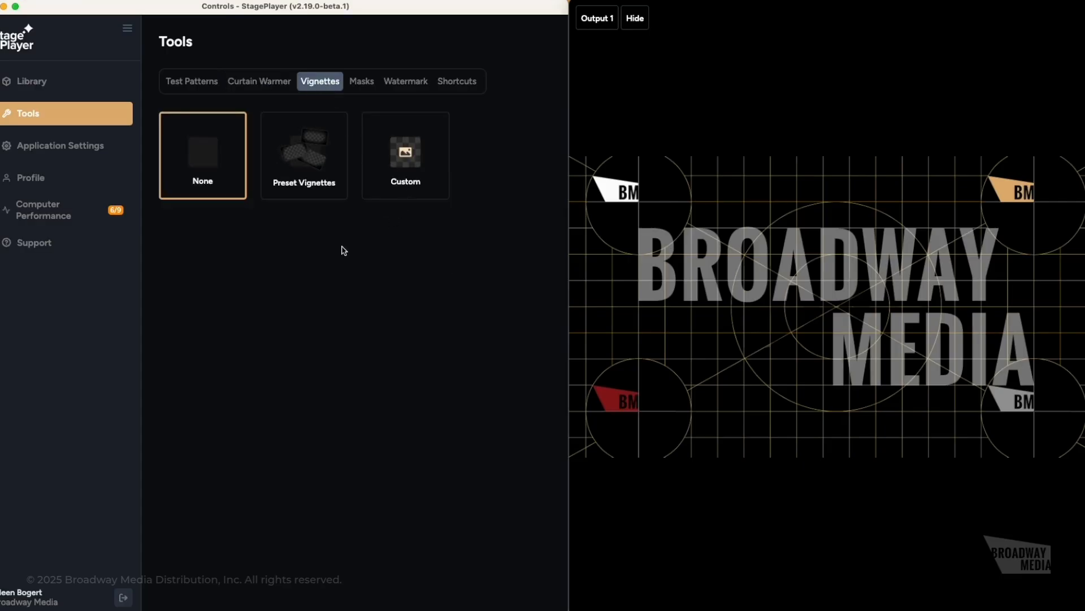
{"action": "left_click", "coordinate": [317, 181]}
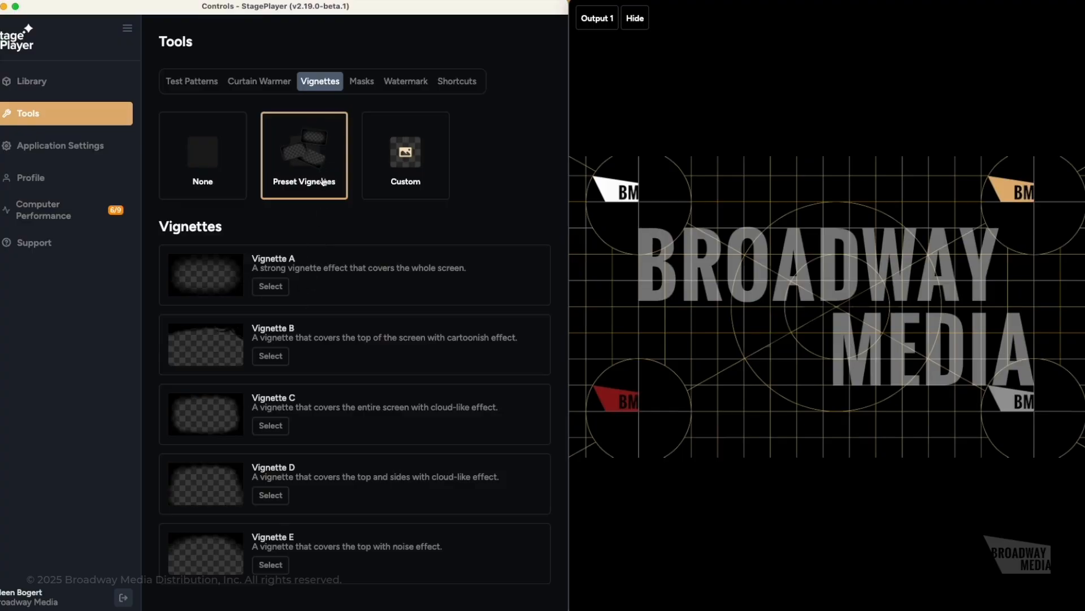
{"action": "left_click", "coordinate": [270, 288]}
{"action": "left_click", "coordinate": [279, 360]}
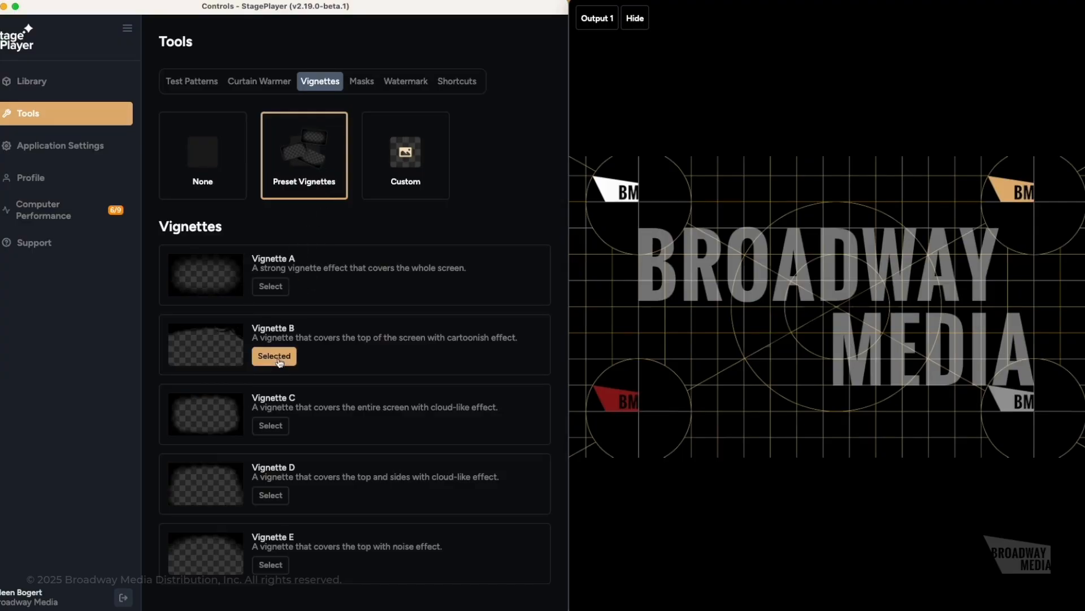
{"action": "left_click", "coordinate": [277, 428]}
{"action": "left_click", "coordinate": [283, 506]}
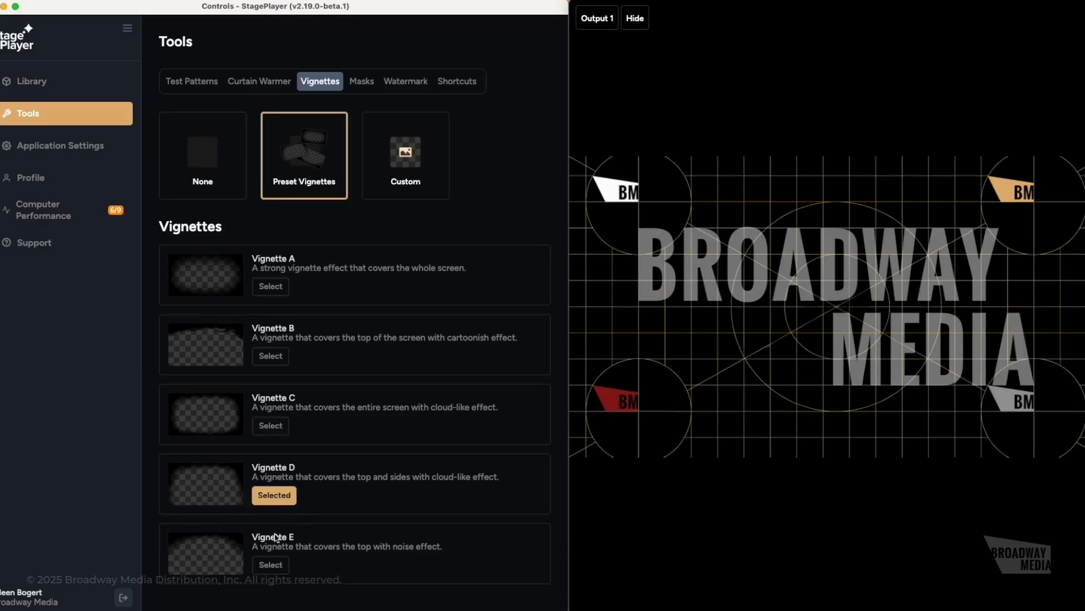
{"action": "left_click", "coordinate": [280, 567]}
- Reselect Vignette A, glance at Custom, return to presets, and go to the Library
{"action": "left_click", "coordinate": [278, 288]}
{"action": "left_click", "coordinate": [408, 168]}
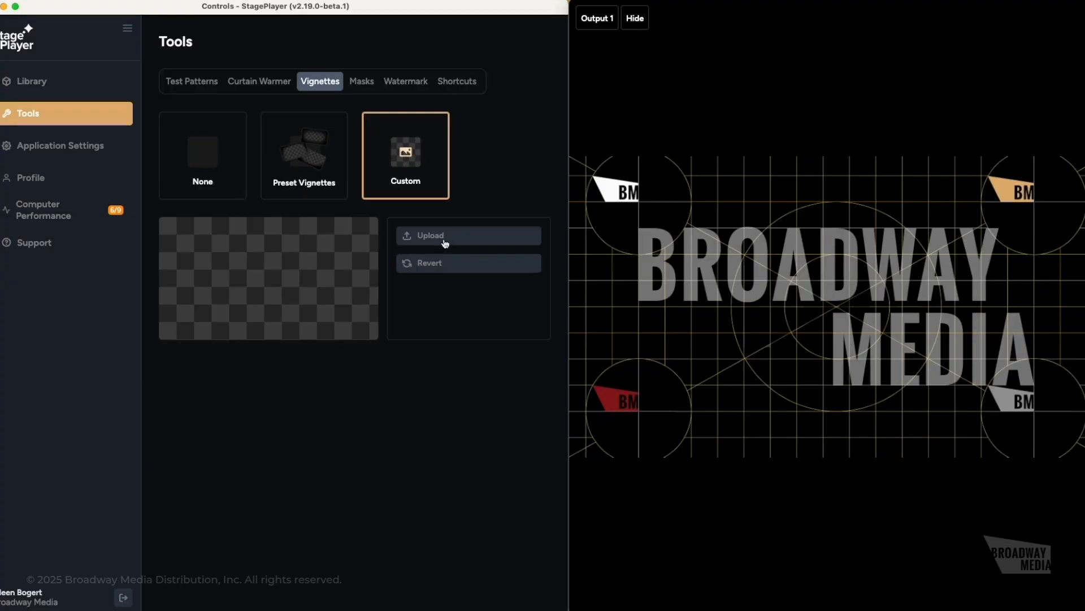
{"action": "left_click", "coordinate": [287, 169]}
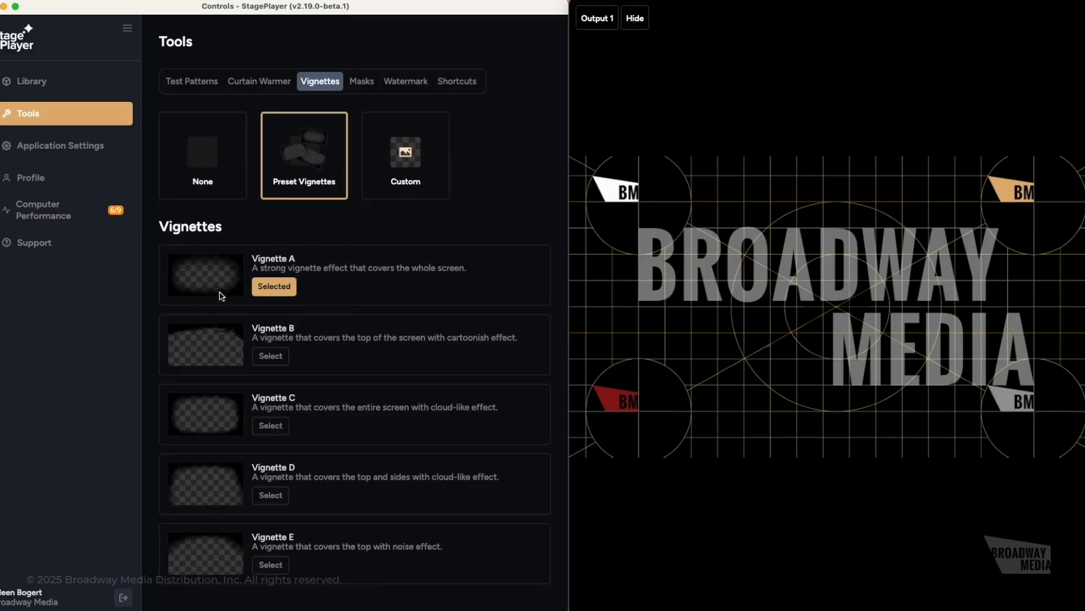
{"action": "left_click", "coordinate": [31, 86]}
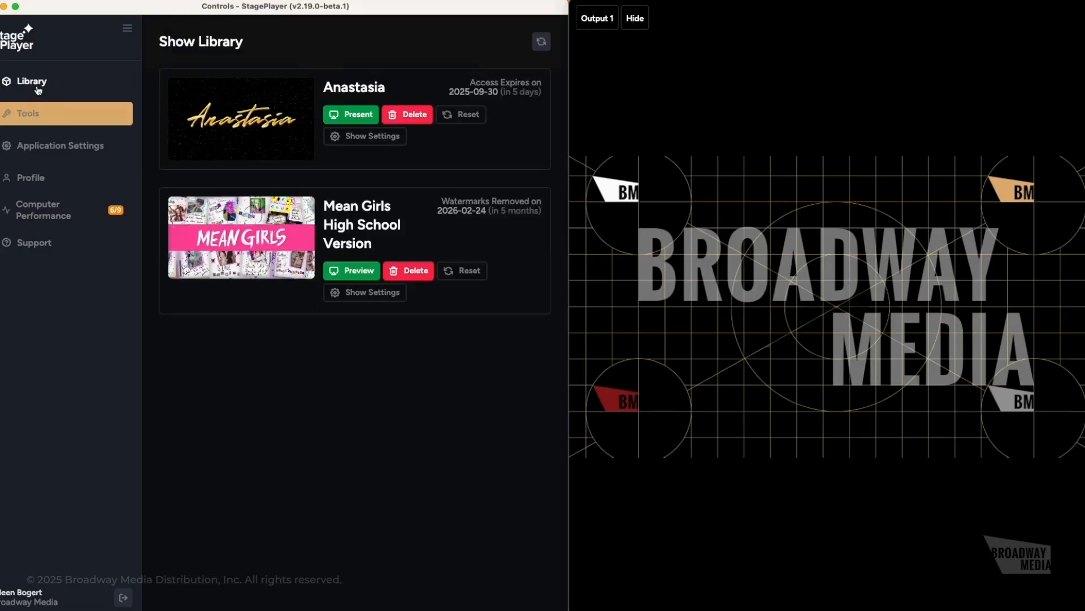
- Present Anastasia and jump to cue 9, Color Change, after briefly opening cue 4
{"action": "left_click", "coordinate": [362, 116]}
{"action": "left_click", "coordinate": [366, 452]}
{"action": "left_click", "coordinate": [445, 487]}
{"action": "scroll", "coordinate": [362, 480], "scroll_direction": "down", "scroll_amount": 3}
{"action": "left_click", "coordinate": [348, 455]}
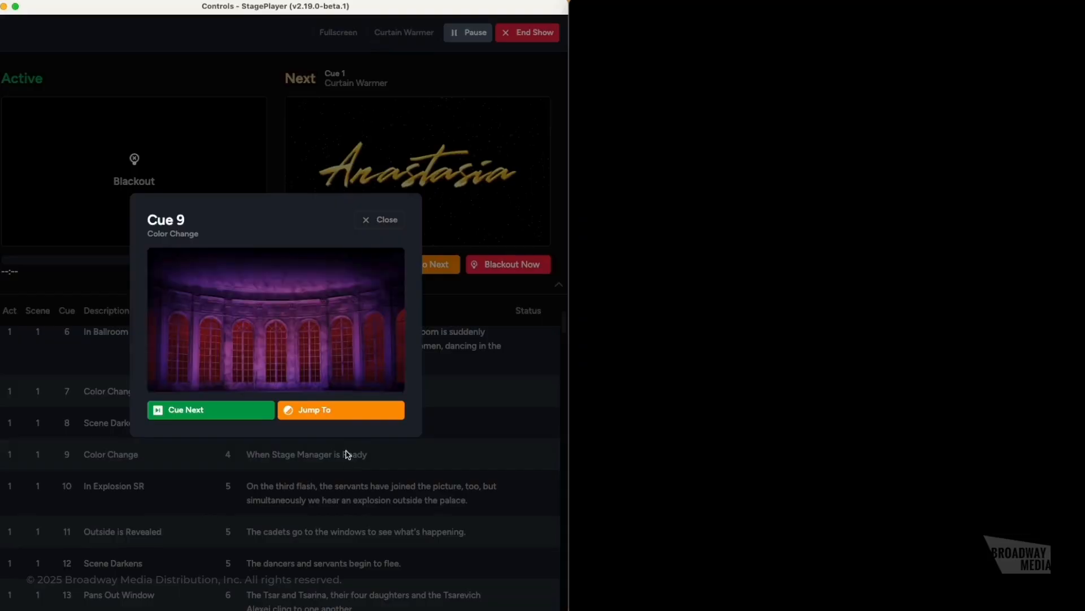
{"action": "left_click", "coordinate": [340, 412]}
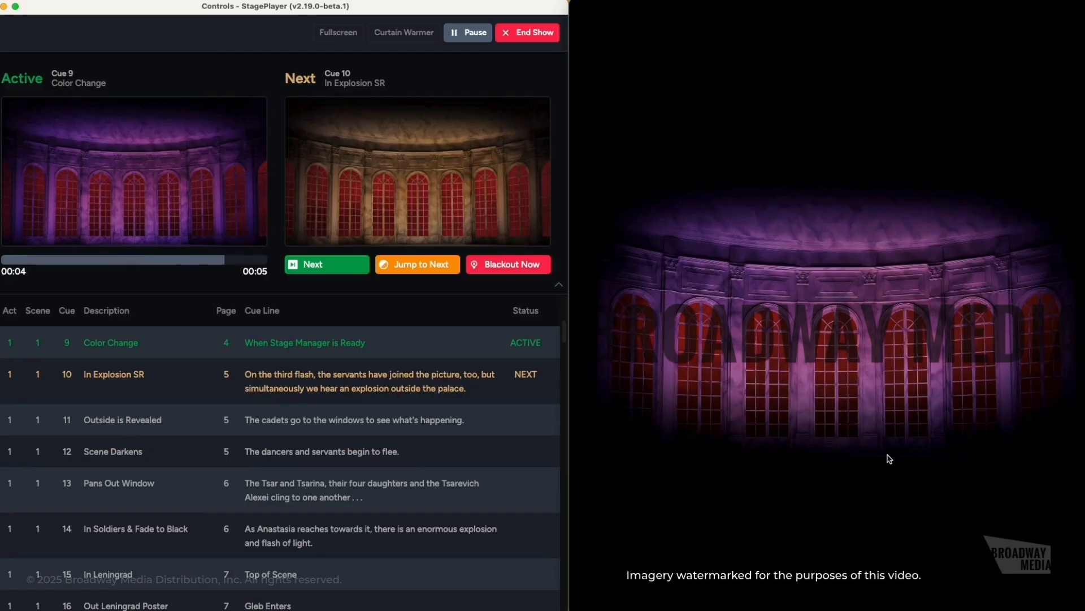
- End the Anastasia presentation and go back to the Tools page
{"action": "left_click", "coordinate": [515, 34]}
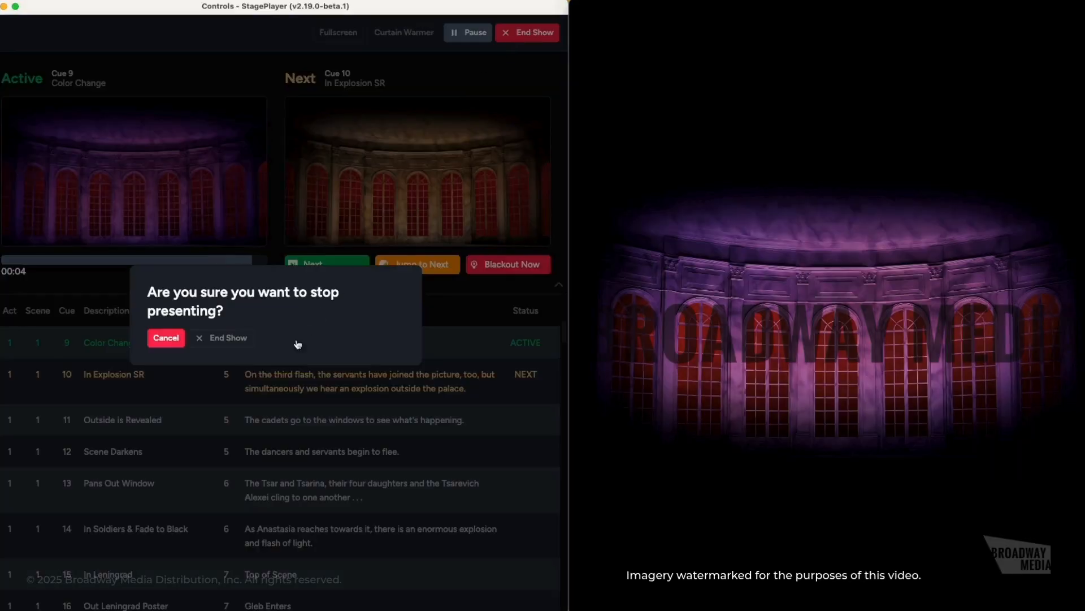
{"action": "left_click", "coordinate": [242, 337]}
{"action": "left_click", "coordinate": [29, 113]}
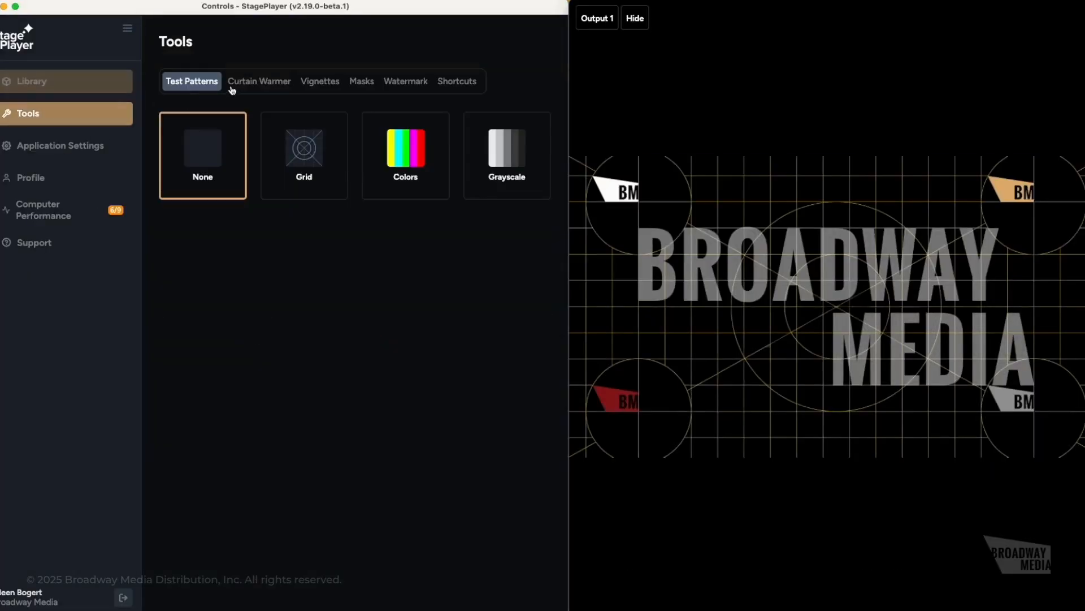
- Set Vignettes to None and look over the saved masks
{"action": "left_click", "coordinate": [305, 81]}
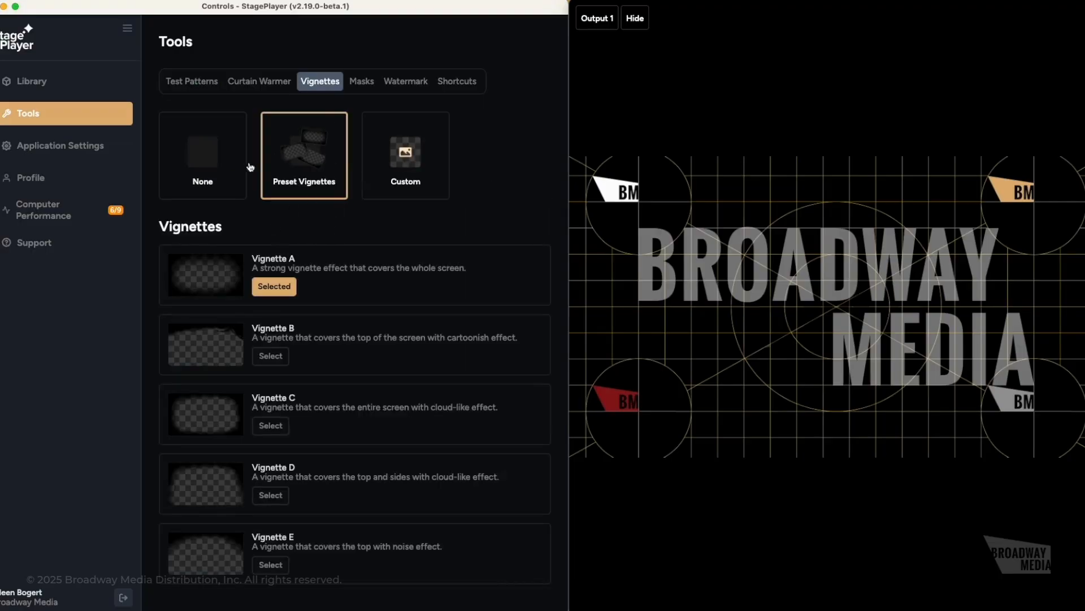
{"action": "left_click", "coordinate": [210, 165]}
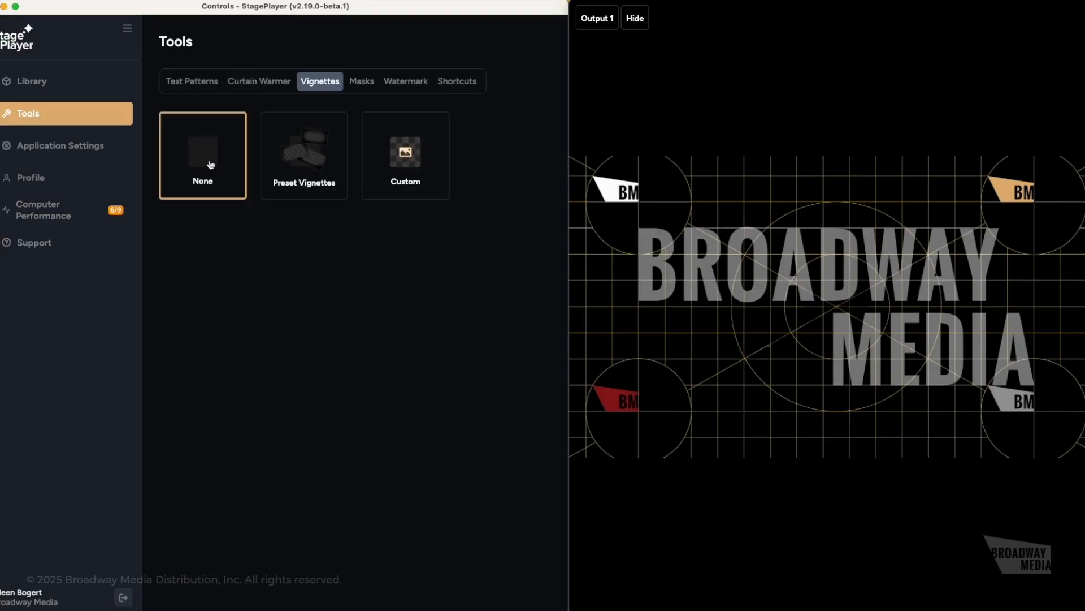
{"action": "left_click", "coordinate": [362, 84]}
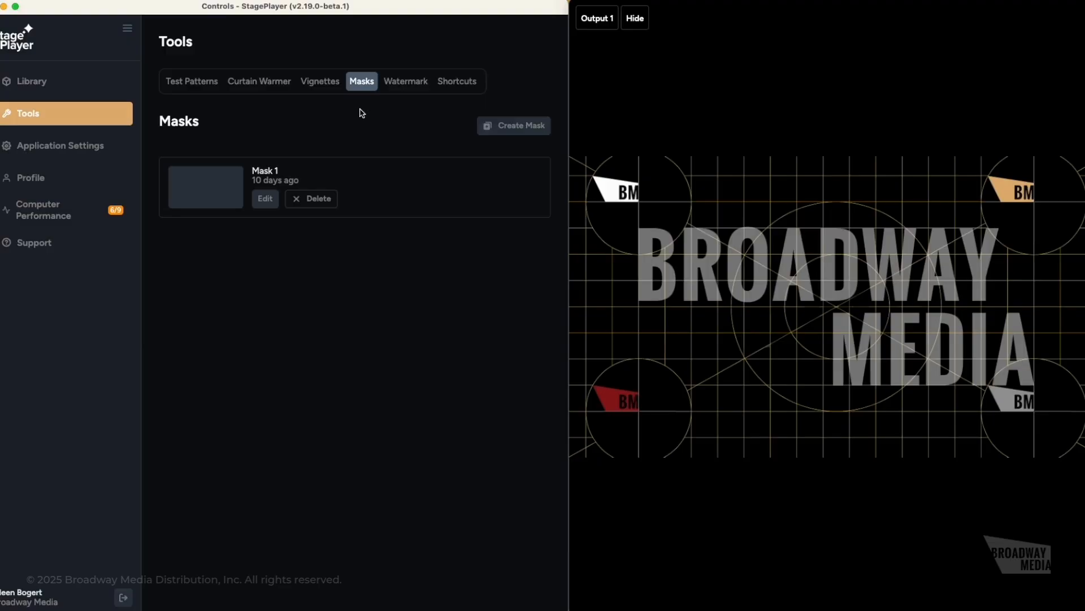
- Adjust the Watermark Opacity slider, then bring up the keyboard shortcuts list
{"action": "left_click", "coordinate": [417, 86]}
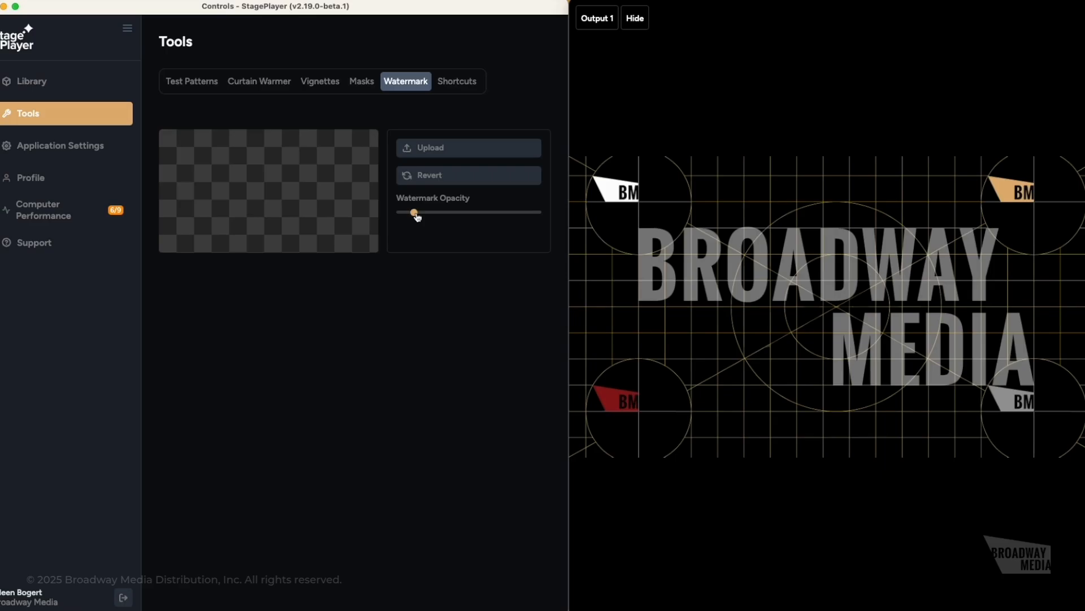
{"action": "mouse_move", "coordinate": [417, 217]}
{"action": "left_mouse_down"}
{"action": "mouse_move", "coordinate": [541, 225]}
{"action": "mouse_move", "coordinate": [407, 220]}
{"action": "mouse_move", "coordinate": [429, 219]}
{"action": "left_mouse_up"}
{"action": "left_click", "coordinate": [460, 89]}
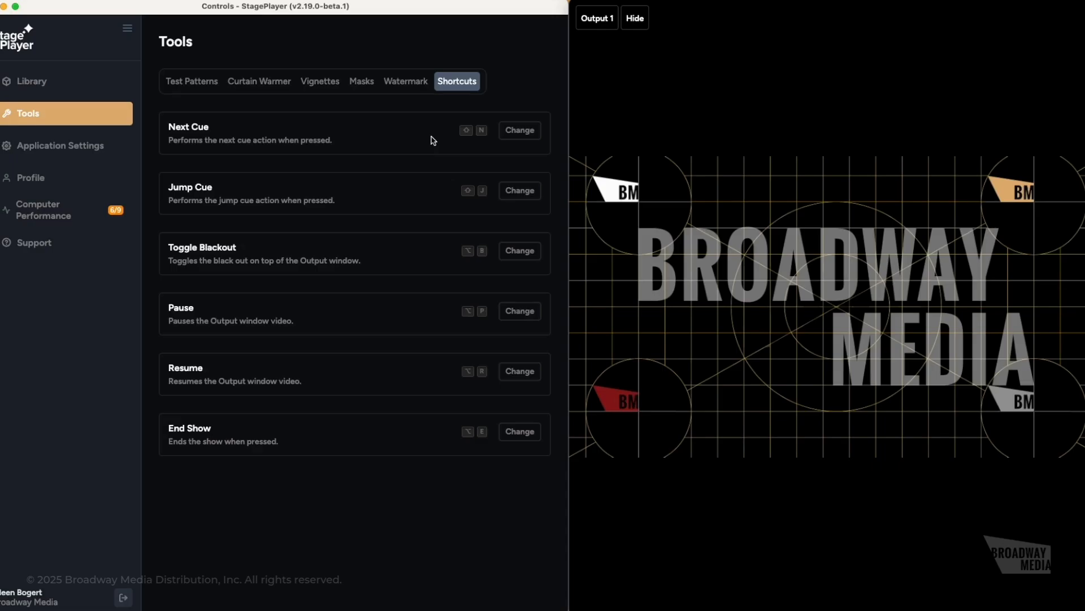
- Reassign the Next Cue shortcut to the N key, then go to Application Settings
{"action": "left_click", "coordinate": [518, 131]}
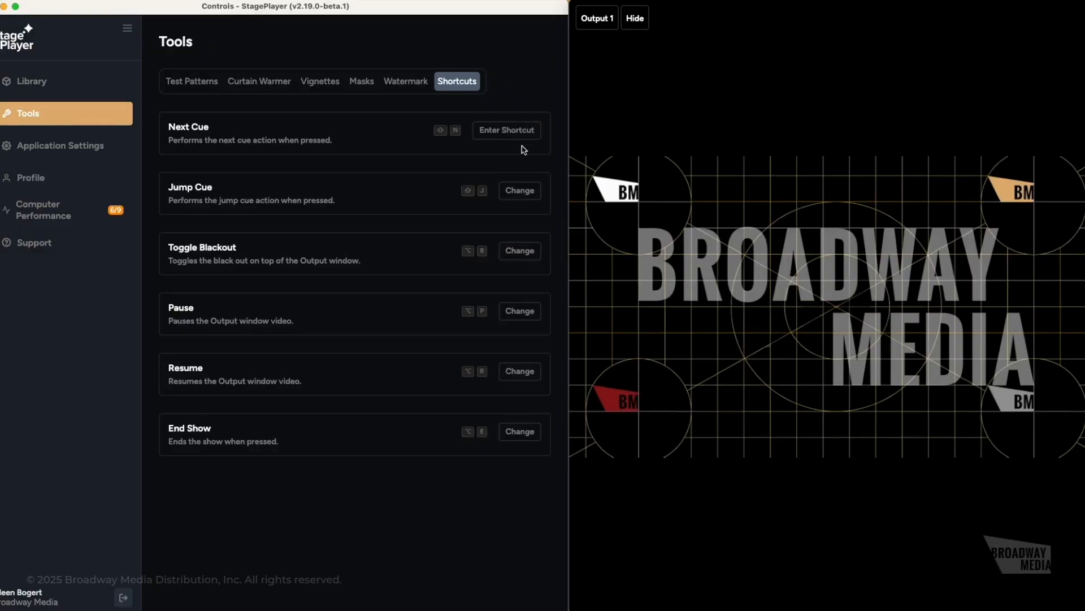
{"action": "key", "text": "n"}
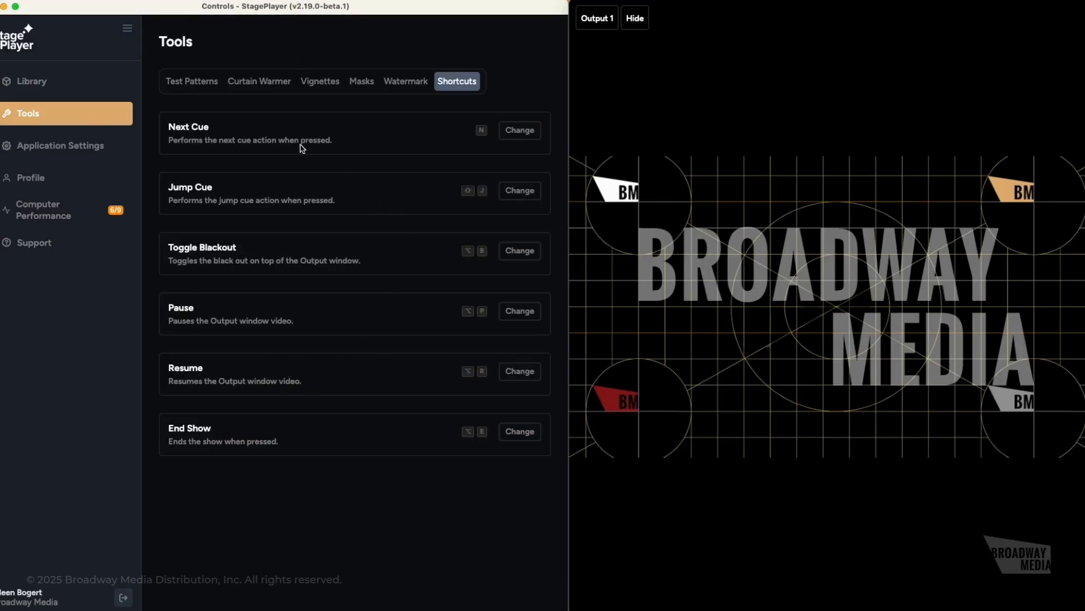
{"action": "left_click", "coordinate": [86, 148]}
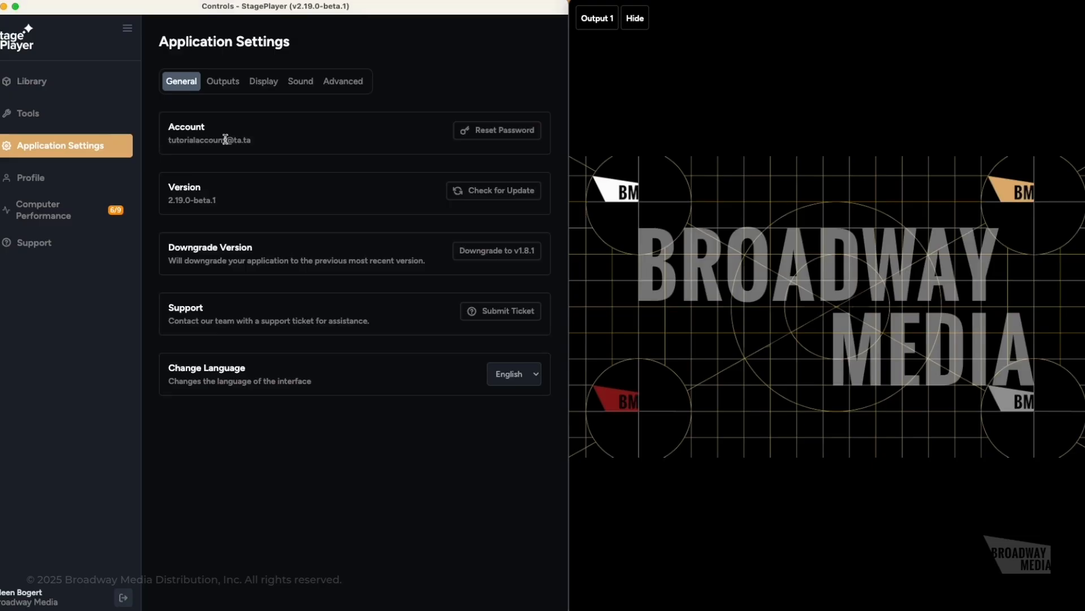
- Send a password reset email, acknowledge the confirmation, and keep English as the language
{"action": "left_click", "coordinate": [484, 134]}
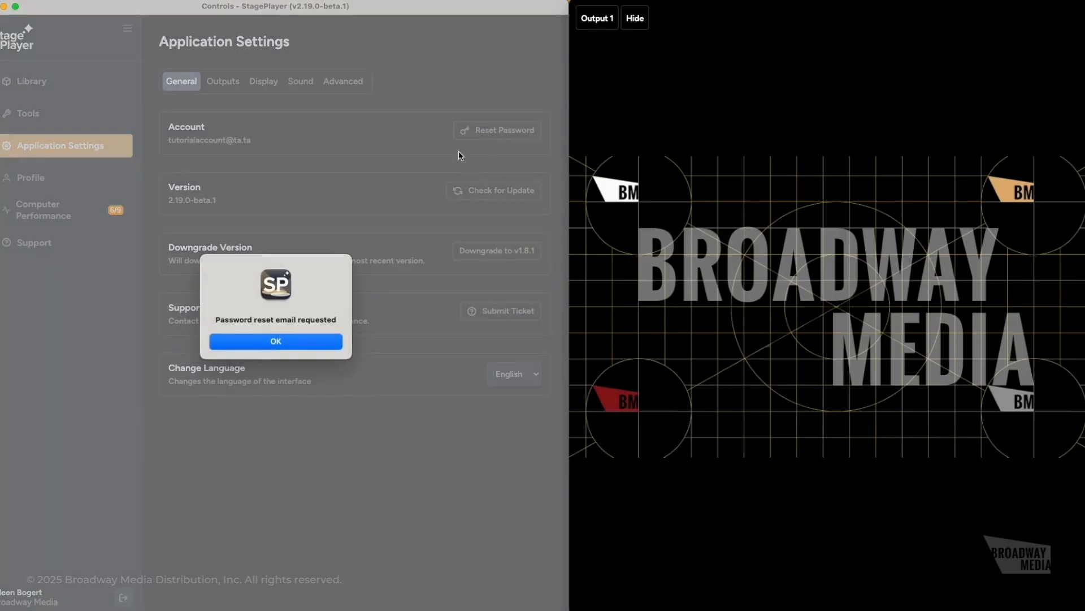
{"action": "left_click", "coordinate": [294, 346]}
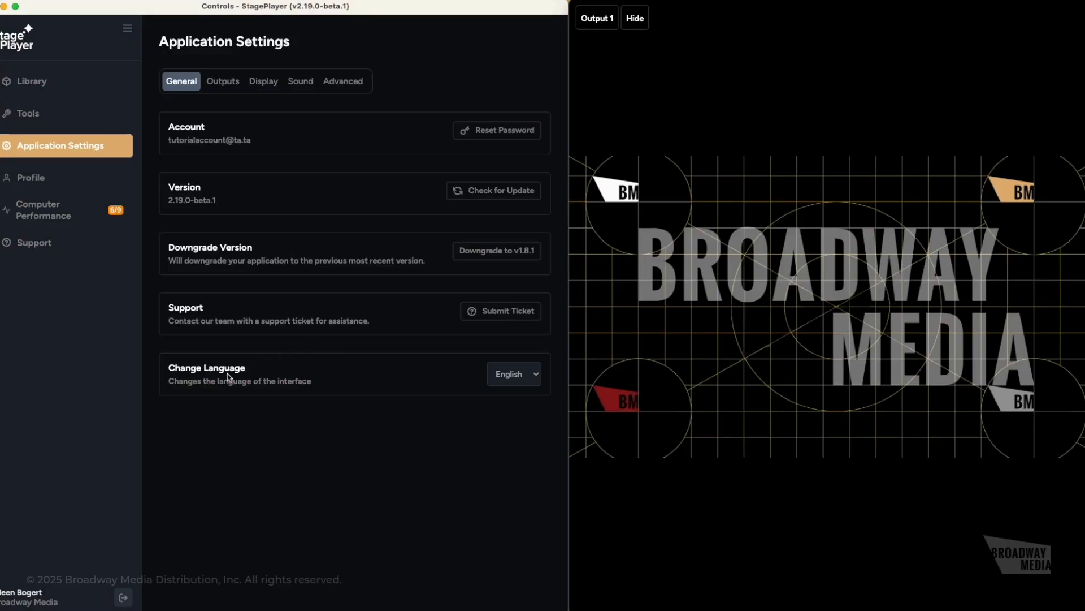
{"action": "left_click", "coordinate": [533, 380]}
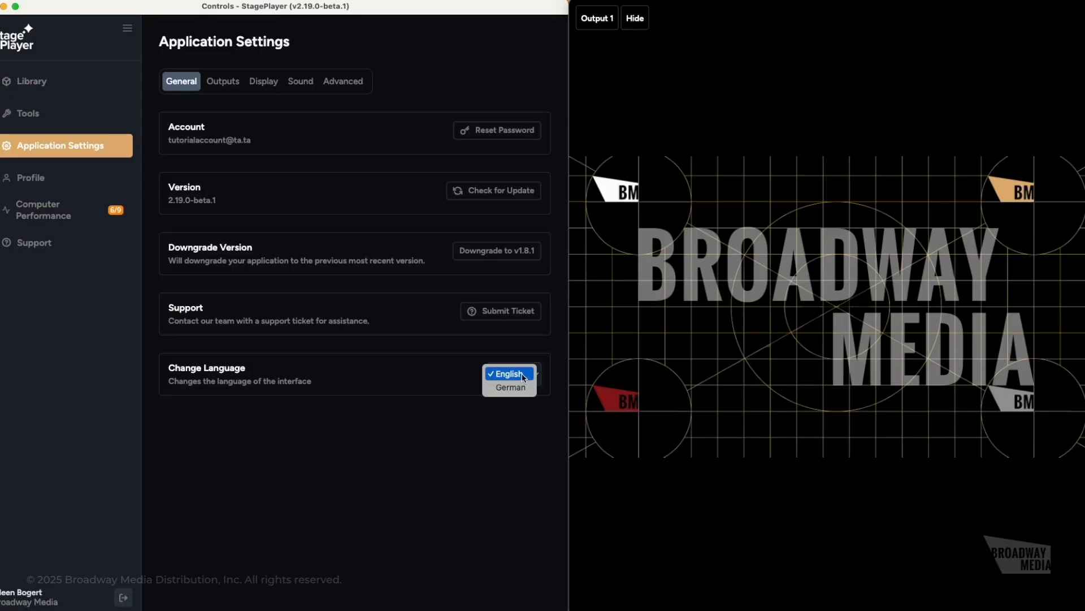
{"action": "left_click", "coordinate": [446, 375]}
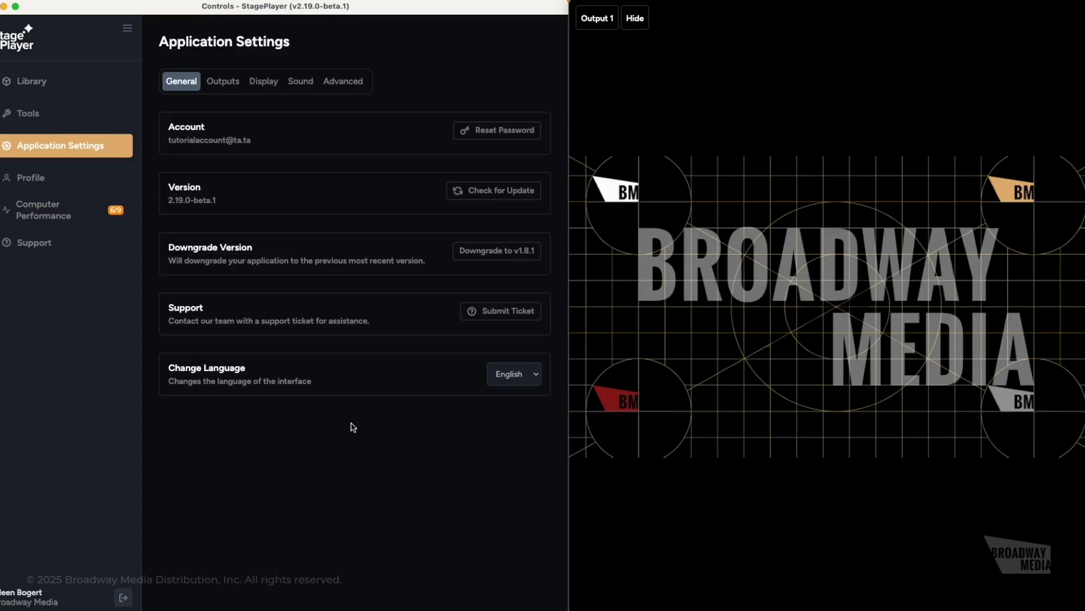
{"action": "left_click", "coordinate": [228, 83]}
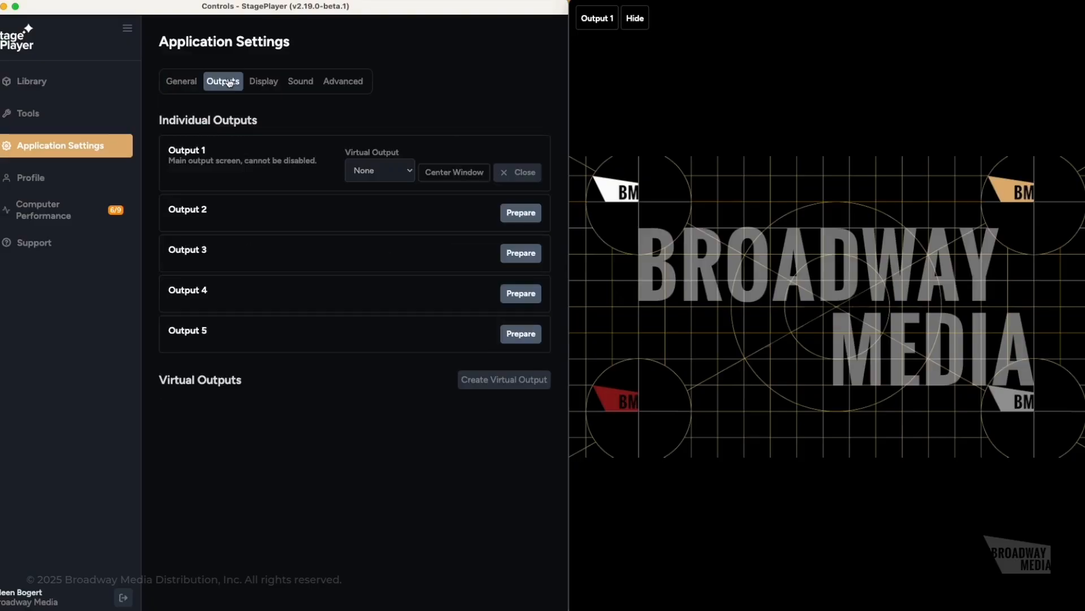
{"action": "left_click_drag", "start_coordinate": [607, 94], "coordinate": [868, 7]}
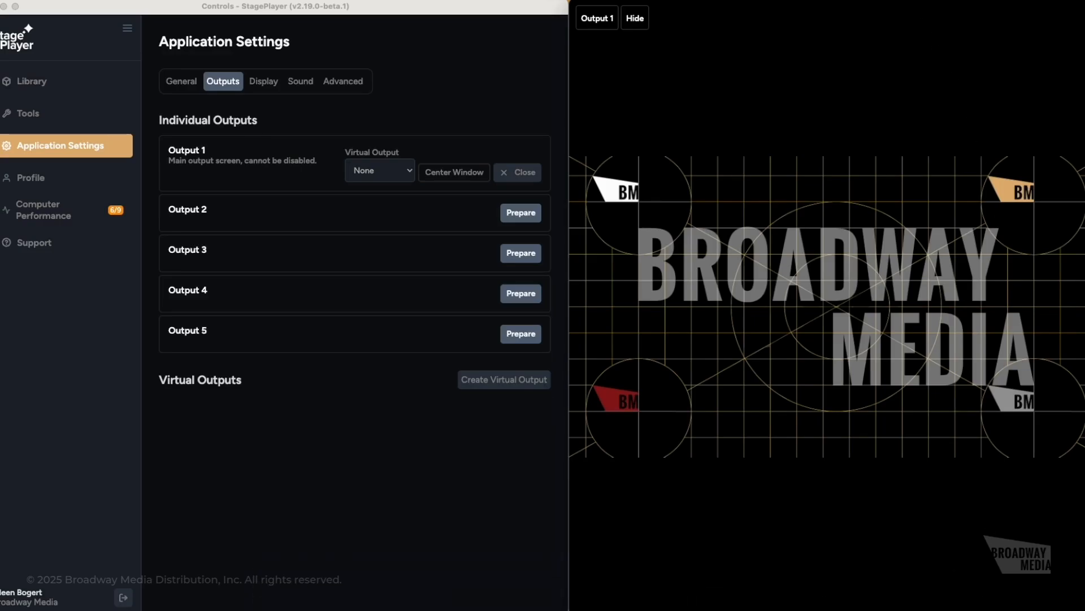
{"action": "left_click_drag", "start_coordinate": [890, 46], "coordinate": [877, 106]}
{"action": "left_click_drag", "start_coordinate": [875, 60], "coordinate": [871, 447]}
{"action": "left_click_drag", "start_coordinate": [875, 496], "coordinate": [886, 89]}
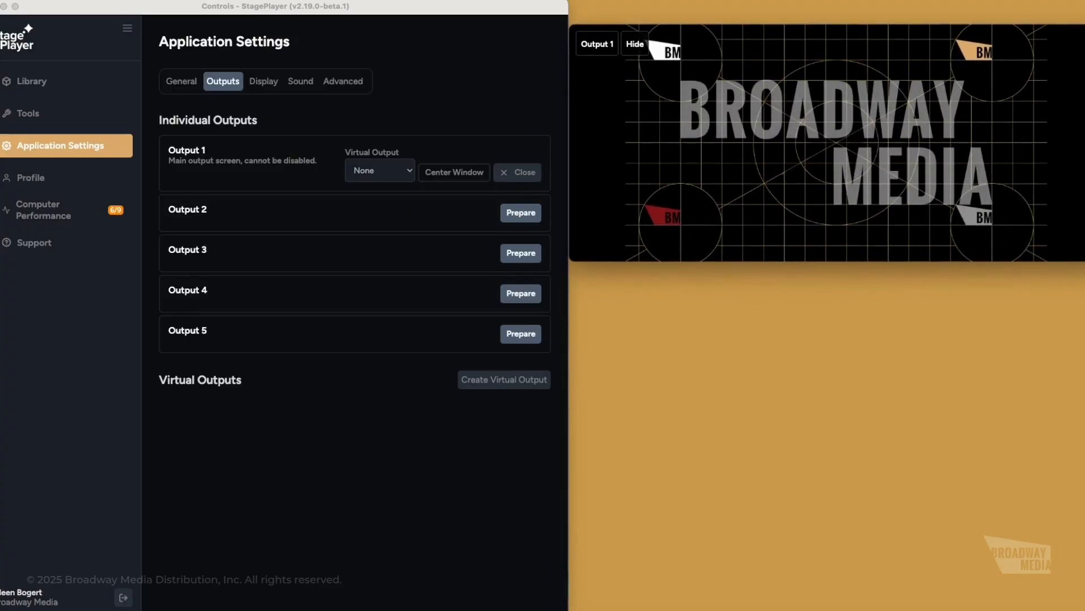
{"action": "left_click_drag", "start_coordinate": [1084, 149], "coordinate": [979, 143]}
{"action": "left_click_drag", "start_coordinate": [890, 130], "coordinate": [956, 133]}
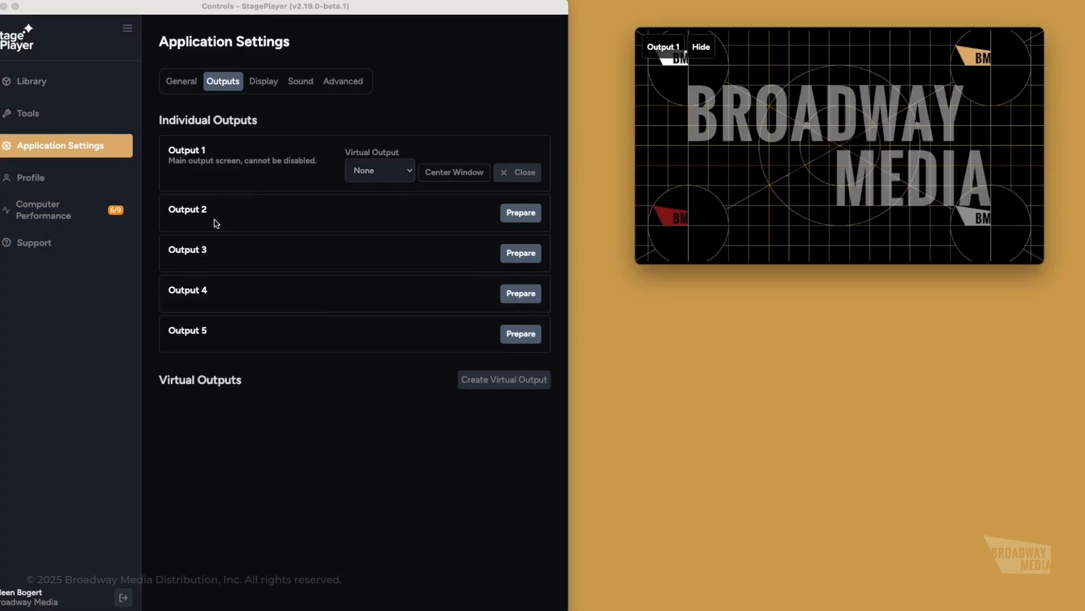
{"action": "left_click", "coordinate": [522, 213]}
{"action": "left_click_drag", "start_coordinate": [576, 249], "coordinate": [859, 396]}
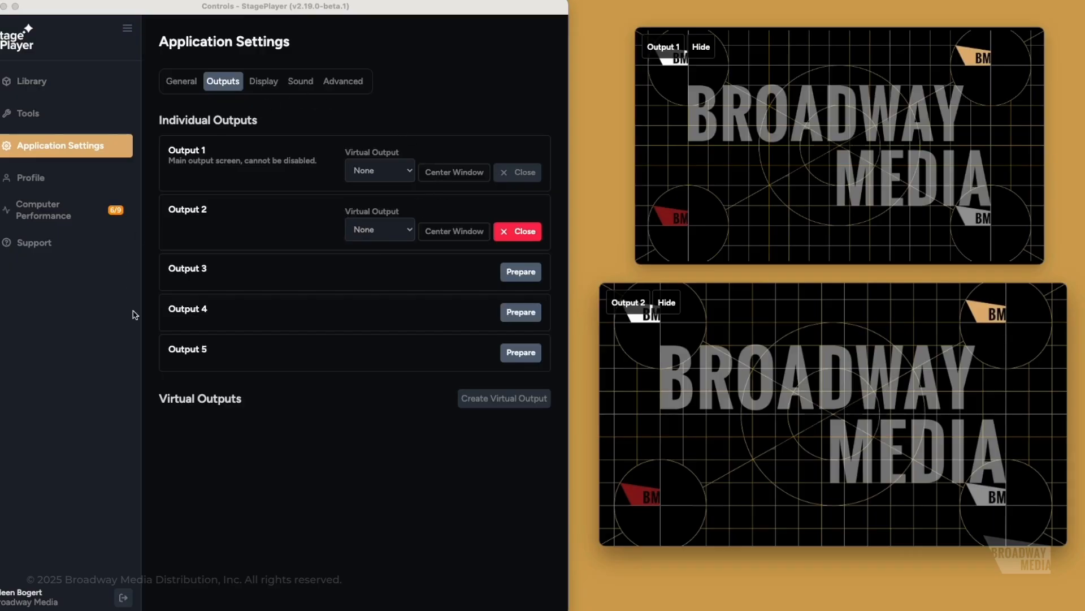
{"action": "left_click_drag", "start_coordinate": [822, 144], "coordinate": [816, 146]}
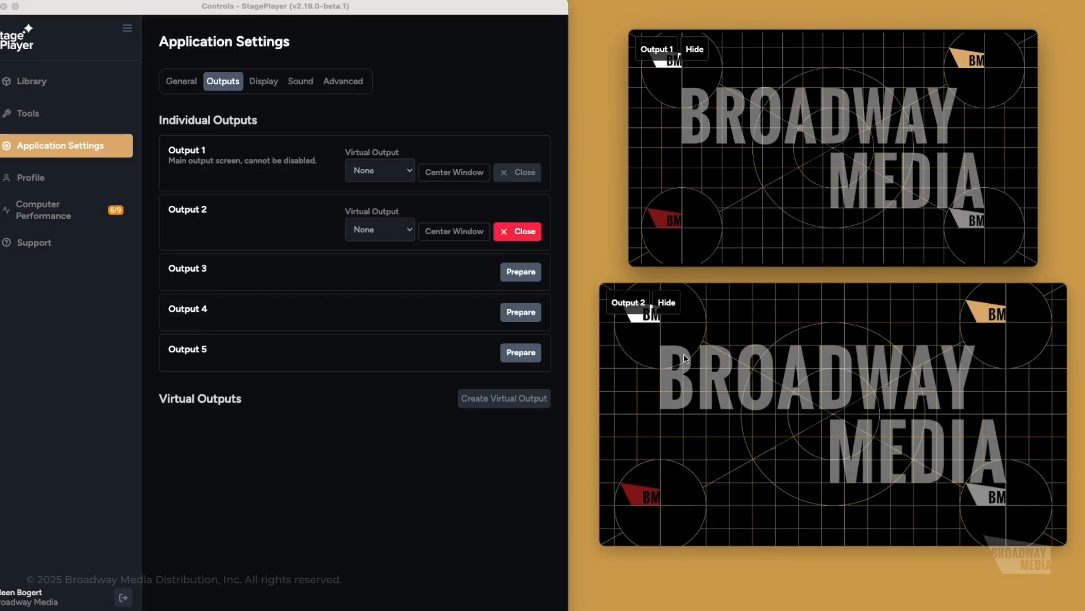
{"action": "left_click", "coordinate": [505, 233]}
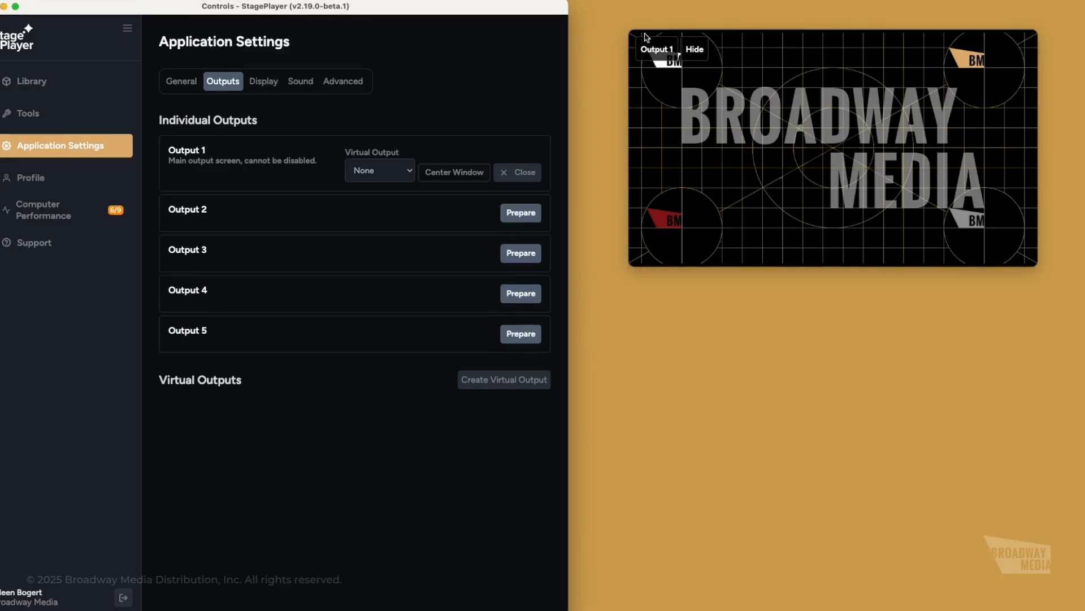
{"action": "left_click_drag", "start_coordinate": [629, 30], "coordinate": [594, 5]}
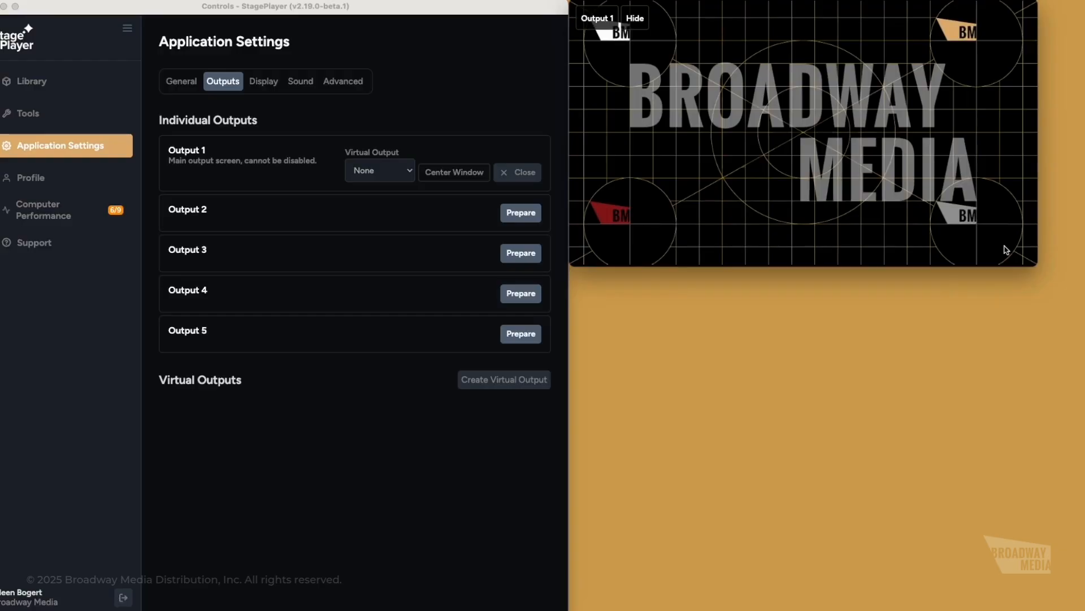
{"action": "left_click_drag", "start_coordinate": [1038, 265], "coordinate": [1084, 610]}
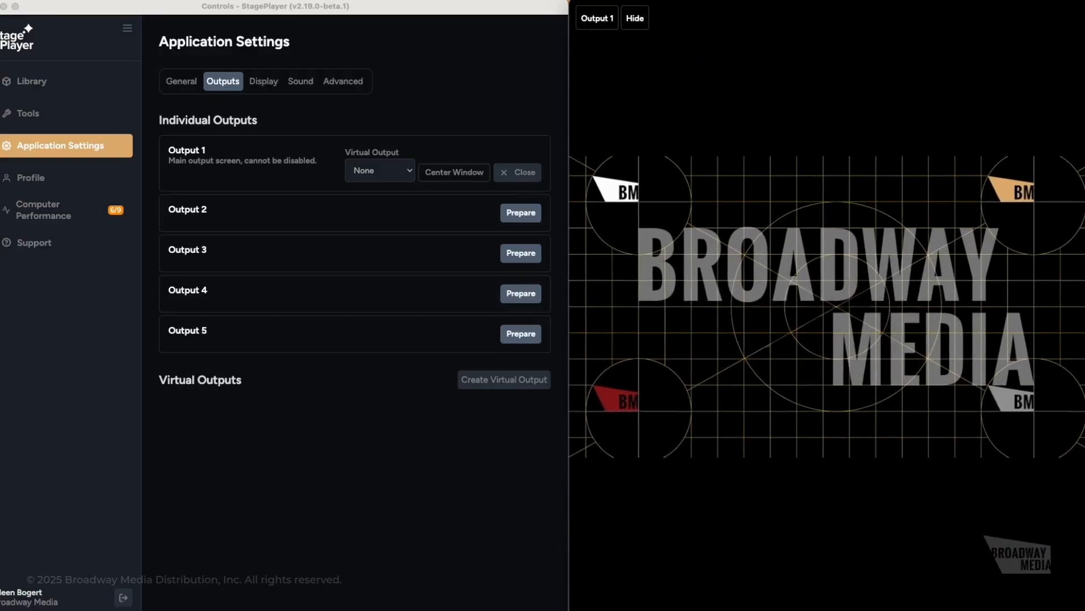
- On the Display settings tab, choose Stretch to Fit as the display mode
{"action": "left_click", "coordinate": [264, 85]}
{"action": "left_click", "coordinate": [264, 86]}
{"action": "mouse_move", "coordinate": [341, 141]}
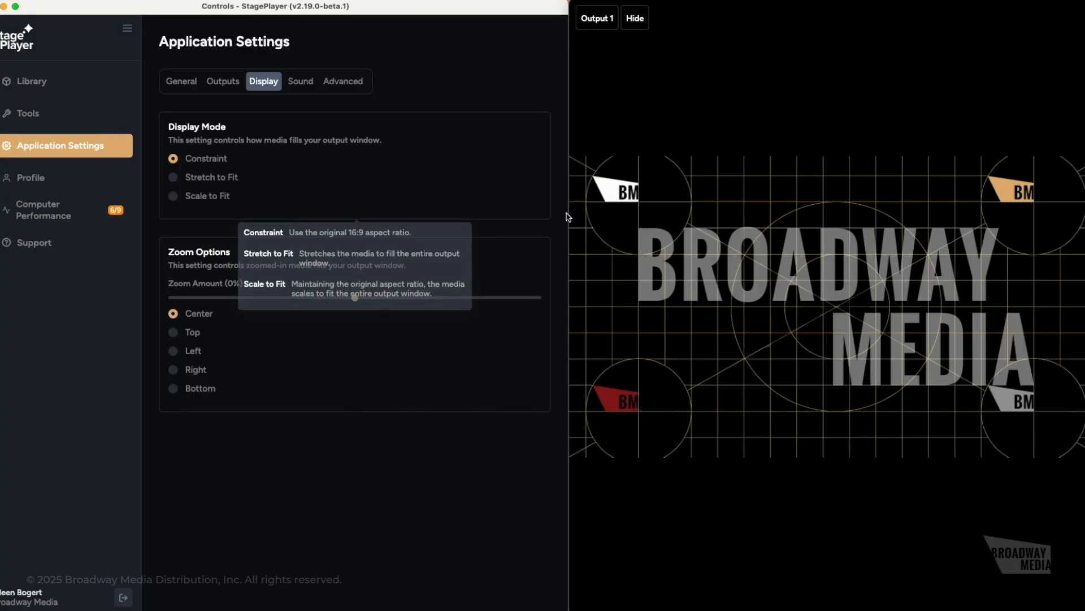
{"action": "mouse_move", "coordinate": [310, 399]}
{"action": "mouse_move", "coordinate": [381, 402]}
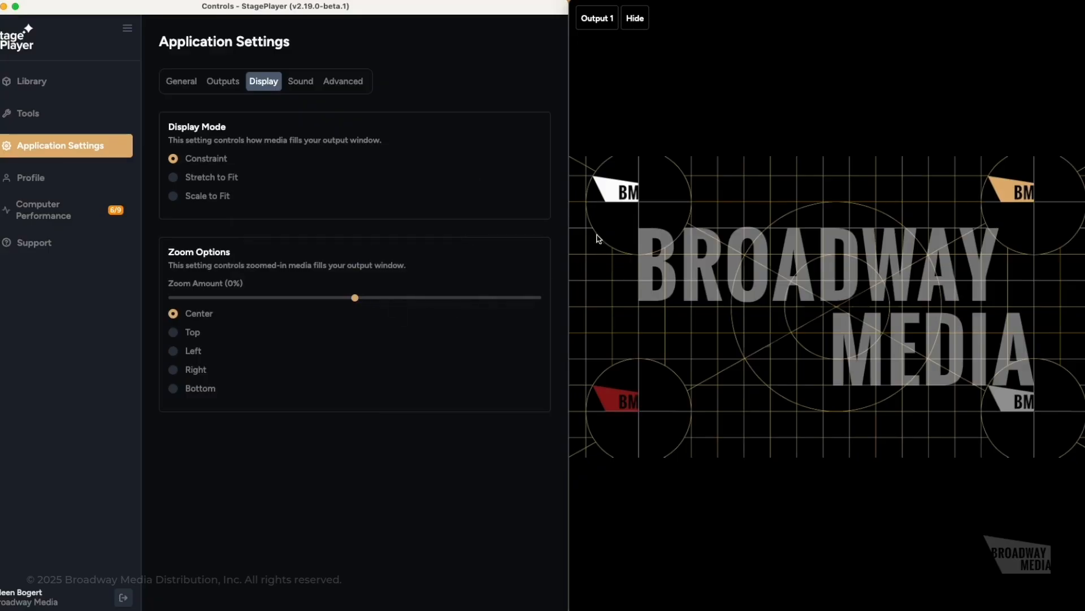
{"action": "left_click", "coordinate": [174, 178]}
- Present the Anastasia show briefly, then end it
{"action": "left_click", "coordinate": [51, 89]}
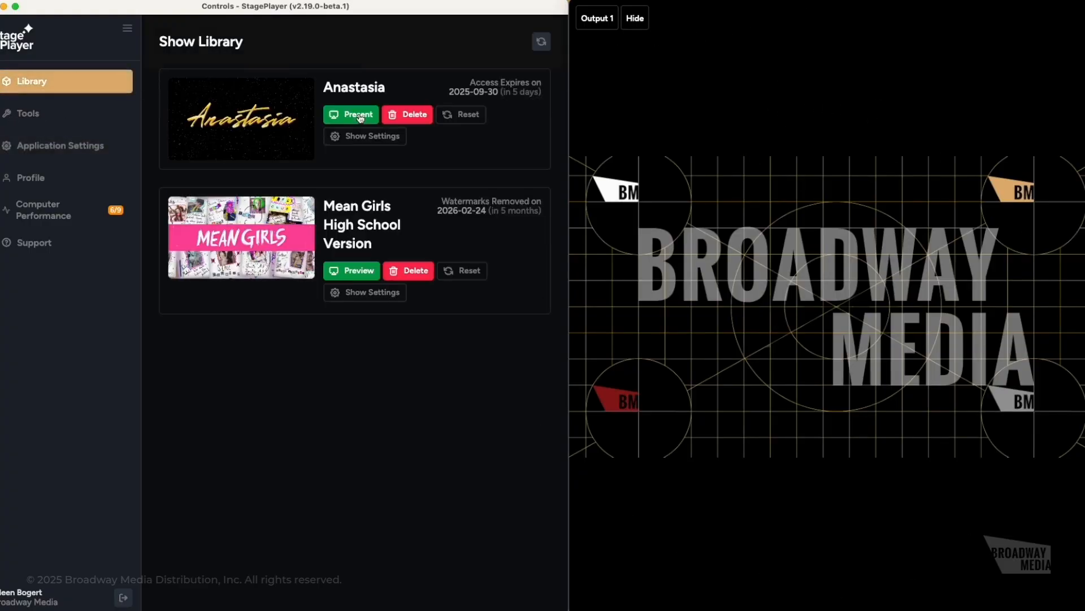
{"action": "left_click", "coordinate": [361, 116]}
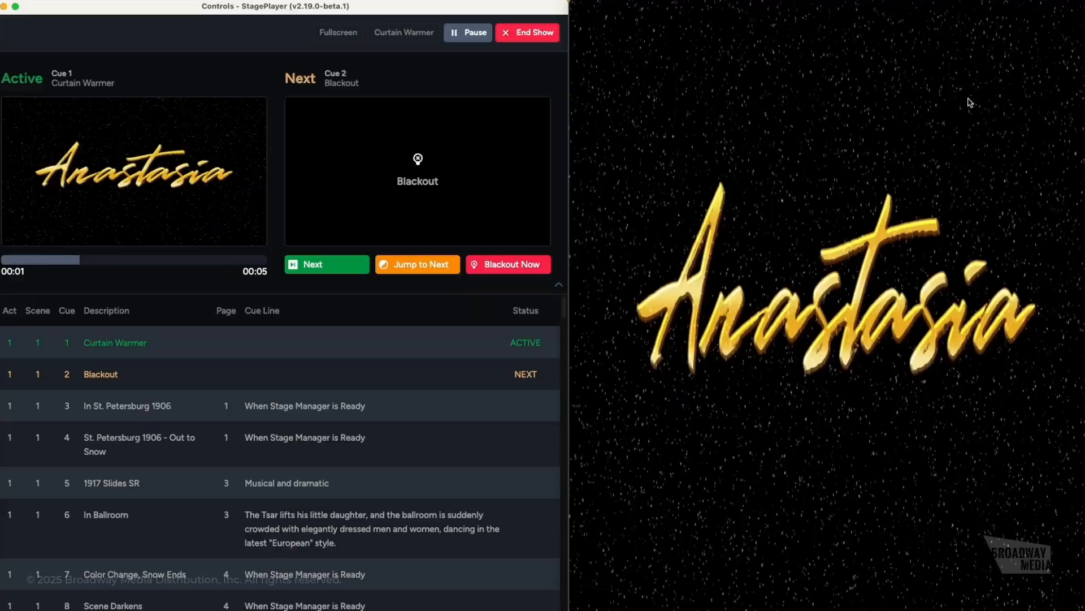
{"action": "left_click", "coordinate": [528, 32]}
{"action": "left_click", "coordinate": [230, 337]}
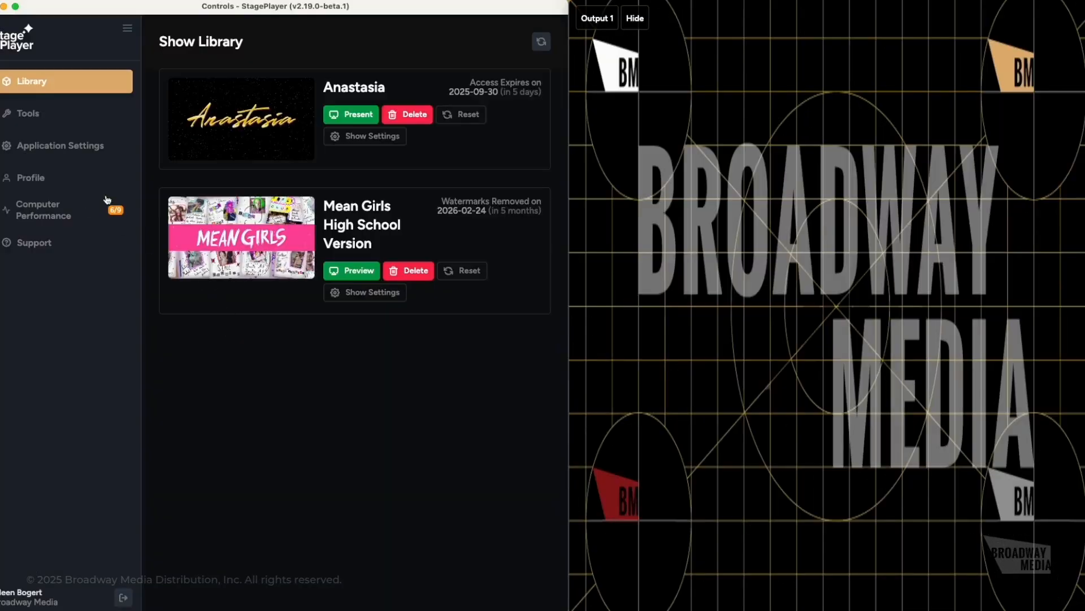
- Change the display mode to Scale to Fit
{"action": "left_click", "coordinate": [67, 151]}
{"action": "left_click", "coordinate": [263, 82]}
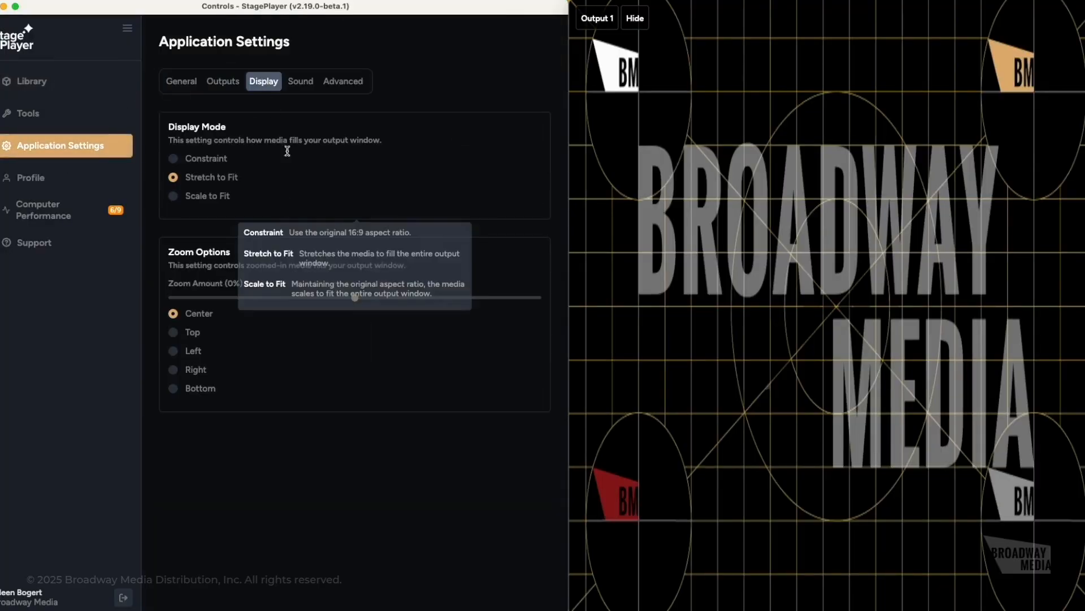
{"action": "left_click", "coordinate": [175, 196]}
- Present Anastasia again from the Curtain Warmer cue, resize the output, and request to stop
{"action": "left_click", "coordinate": [35, 111]}
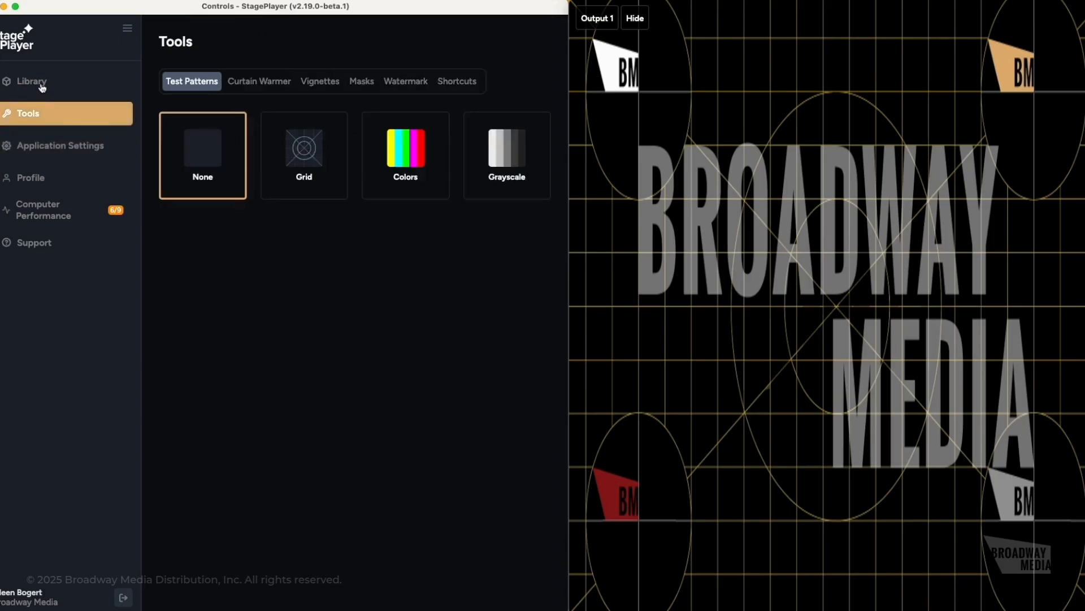
{"action": "left_click", "coordinate": [39, 85]}
{"action": "left_click", "coordinate": [369, 116]}
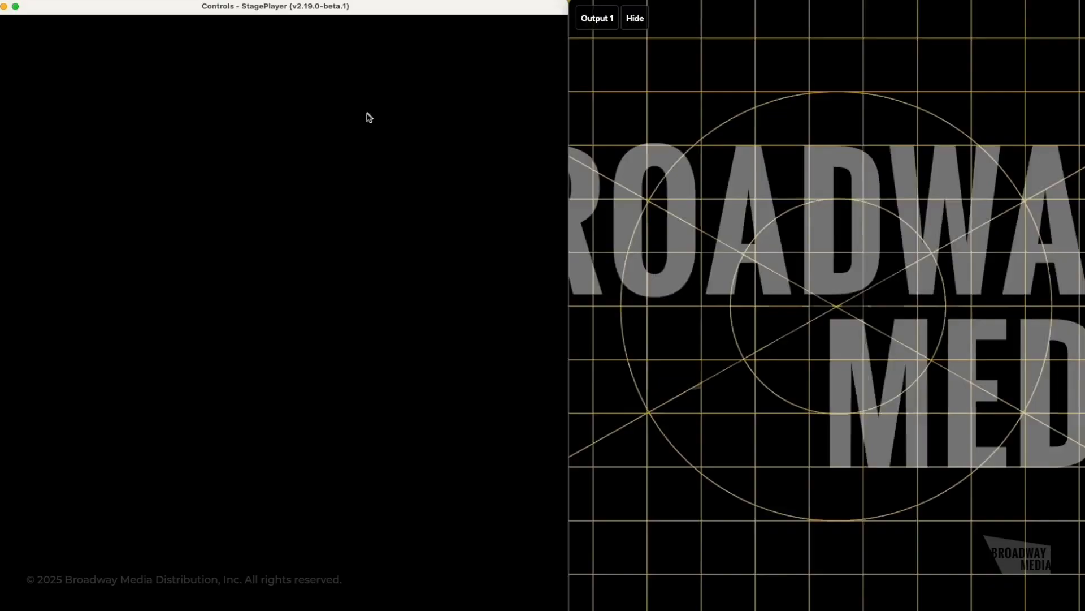
{"action": "left_click", "coordinate": [317, 265]}
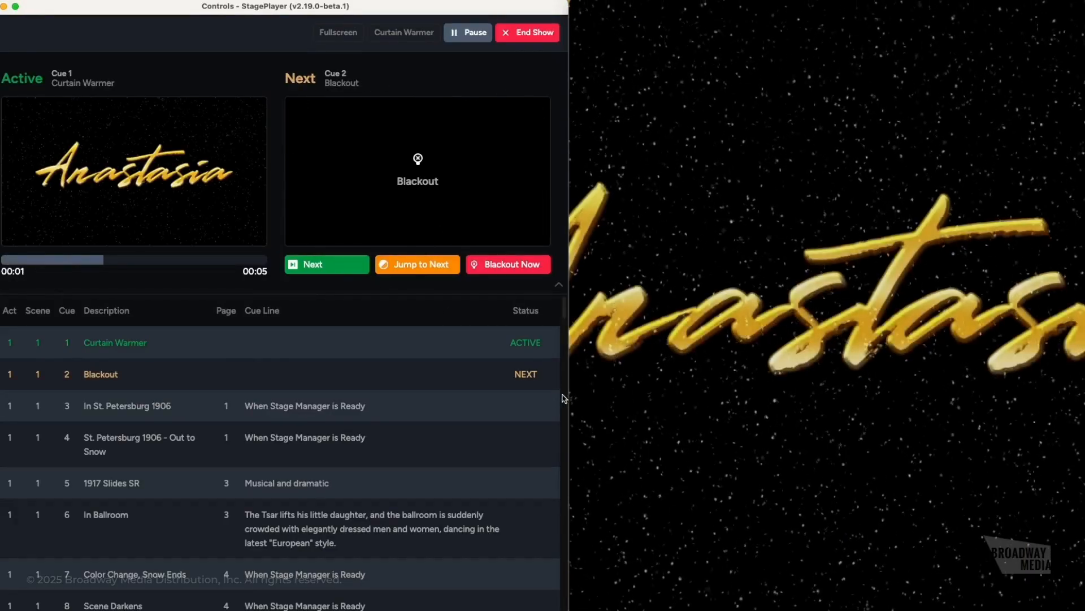
{"action": "left_click_drag", "start_coordinate": [570, 399], "coordinate": [571, 347]}
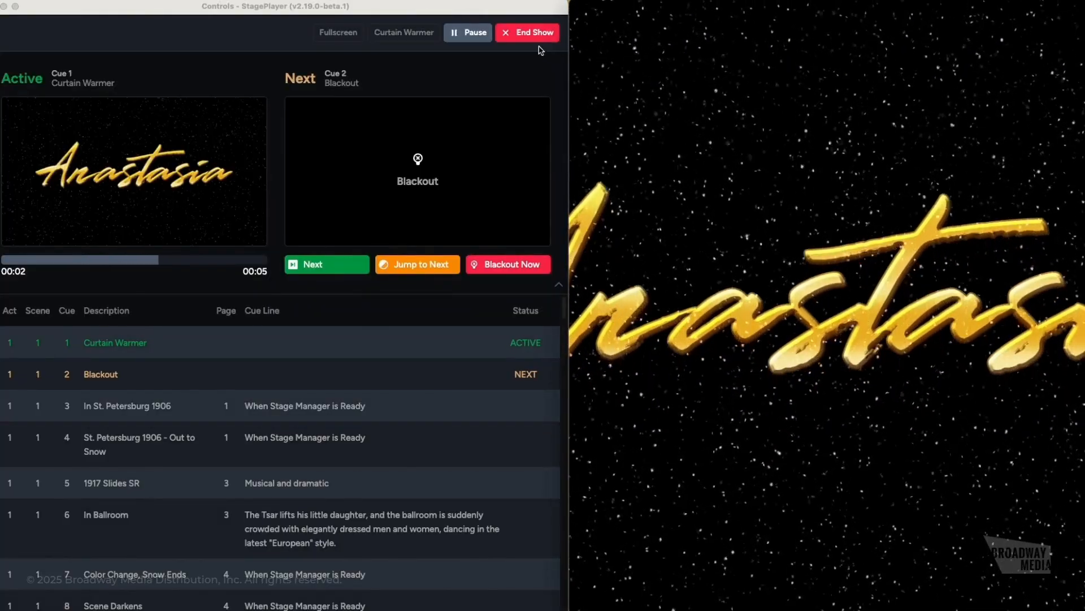
{"action": "left_click", "coordinate": [527, 32]}
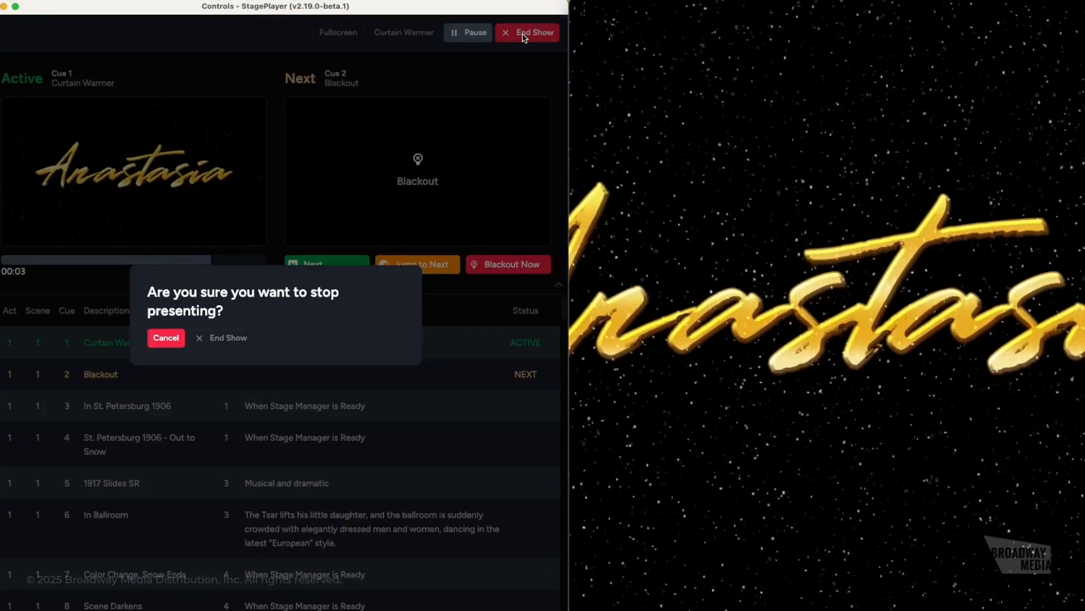
- Confirm ending the show and shrink the display zoom amount down to -71%
{"action": "left_click", "coordinate": [247, 337]}
{"action": "left_click", "coordinate": [51, 145]}
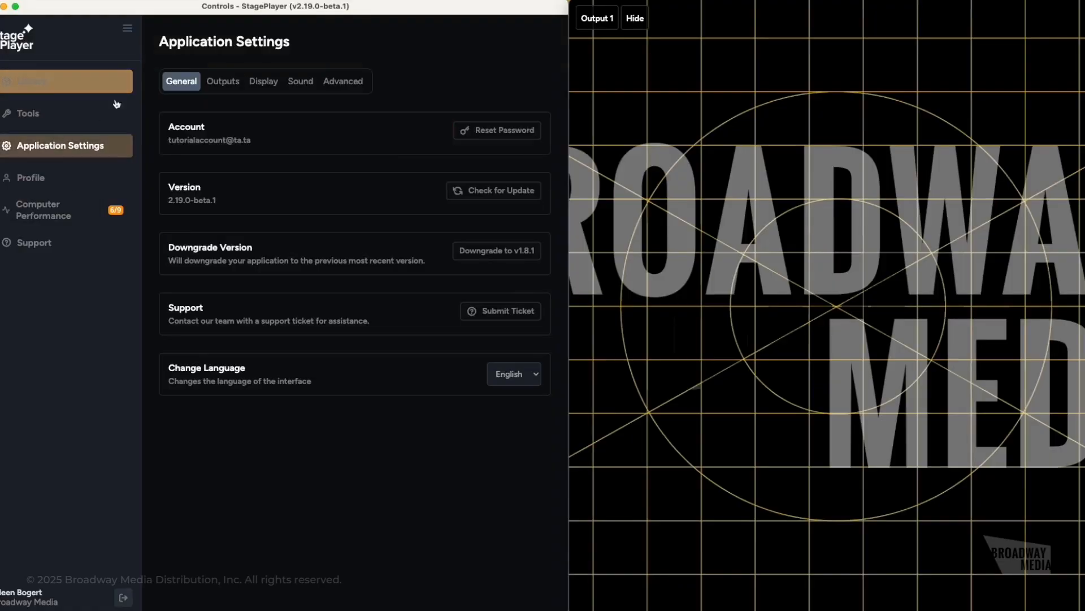
{"action": "left_click", "coordinate": [264, 81]}
{"action": "mouse_move", "coordinate": [408, 321]}
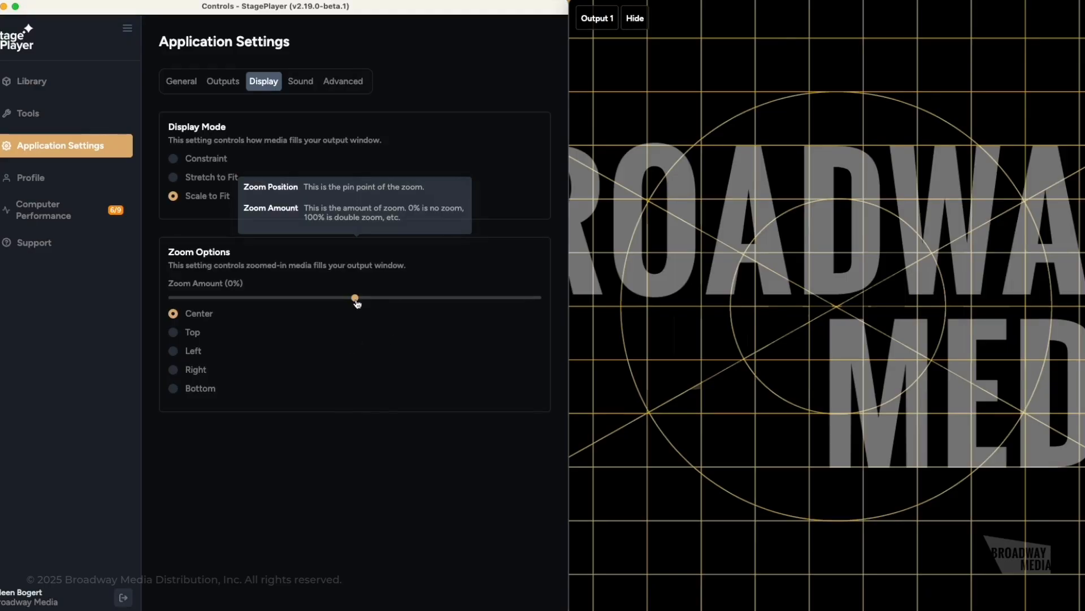
{"action": "left_click_drag", "start_coordinate": [356, 303], "coordinate": [272, 313]}
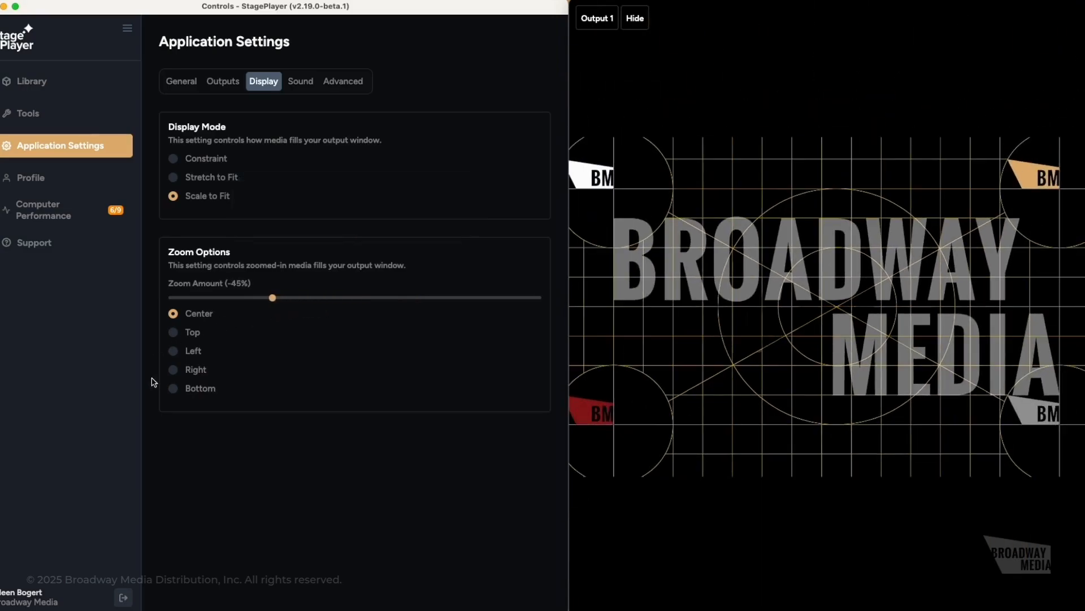
{"action": "left_click_drag", "start_coordinate": [274, 299], "coordinate": [226, 303]}
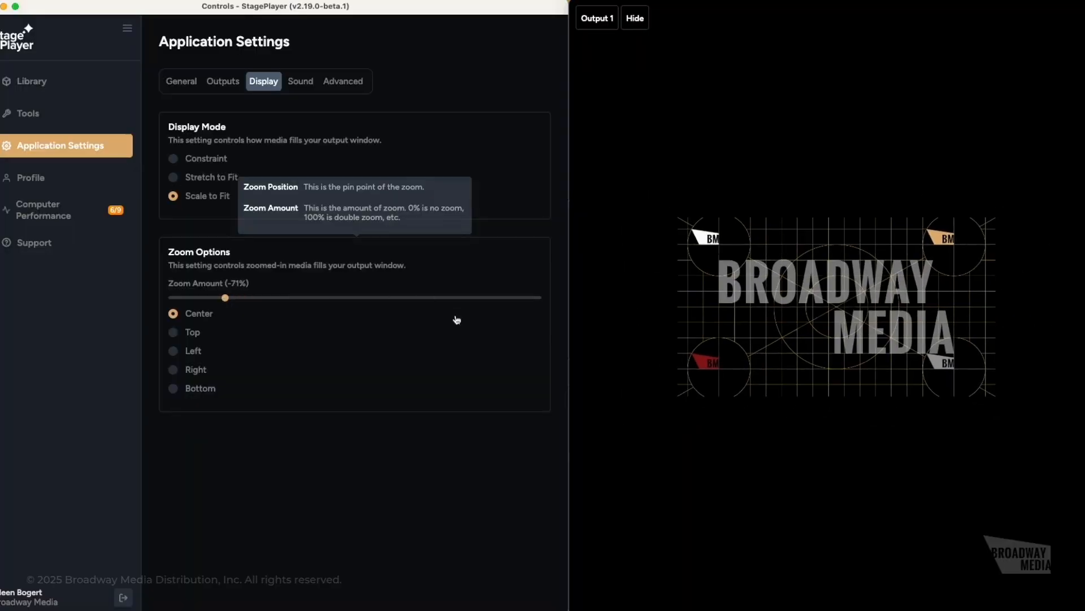
- Try each zoom anchor, then settle on Constraint mode, Top anchor, 0% zoom
{"action": "left_click", "coordinate": [174, 333]}
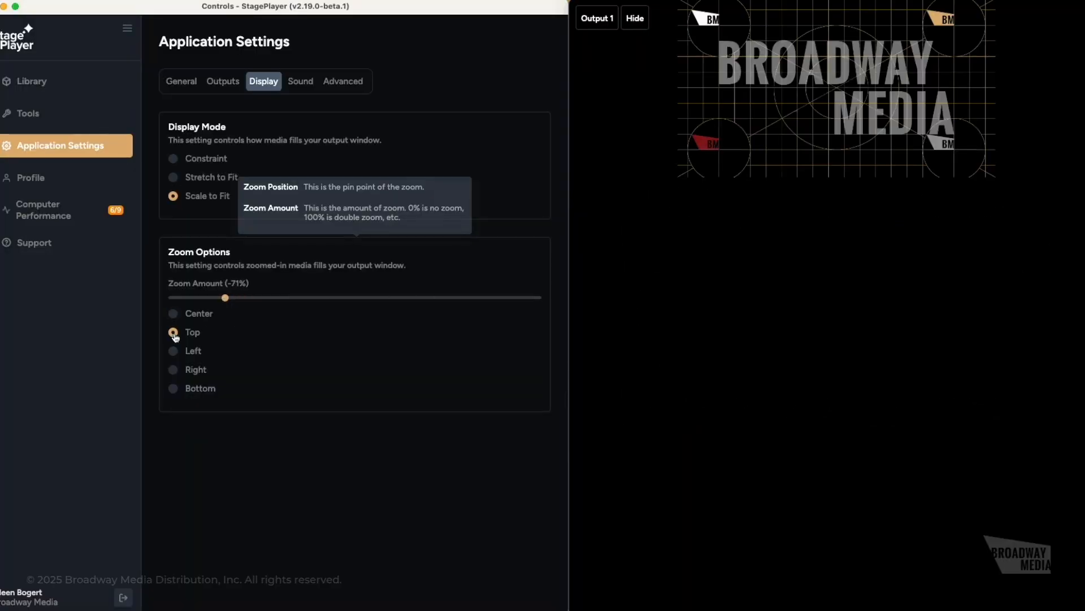
{"action": "left_click", "coordinate": [176, 351]}
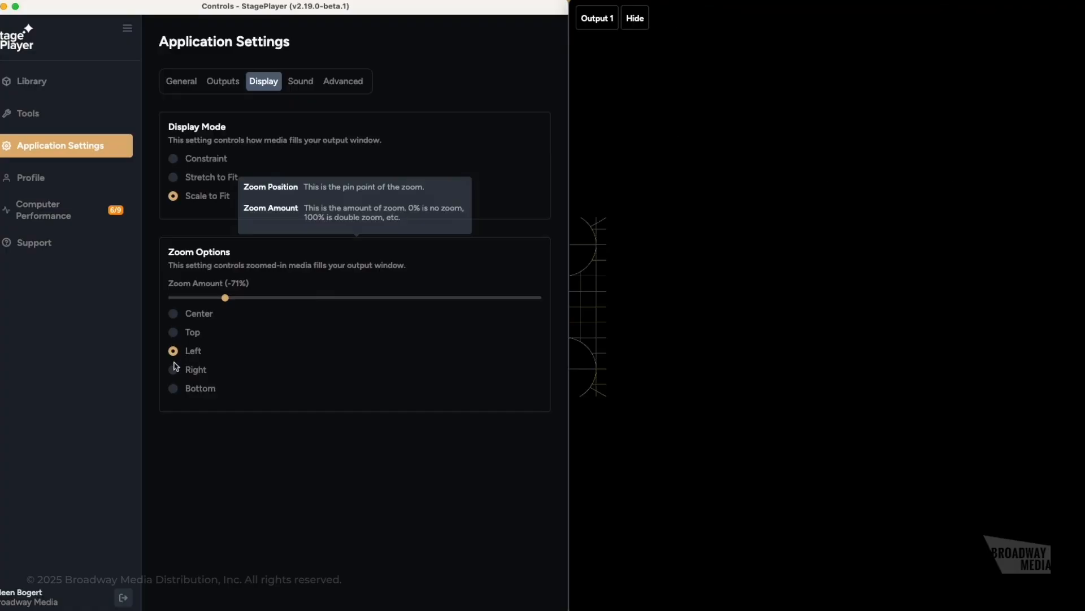
{"action": "left_click", "coordinate": [174, 370]}
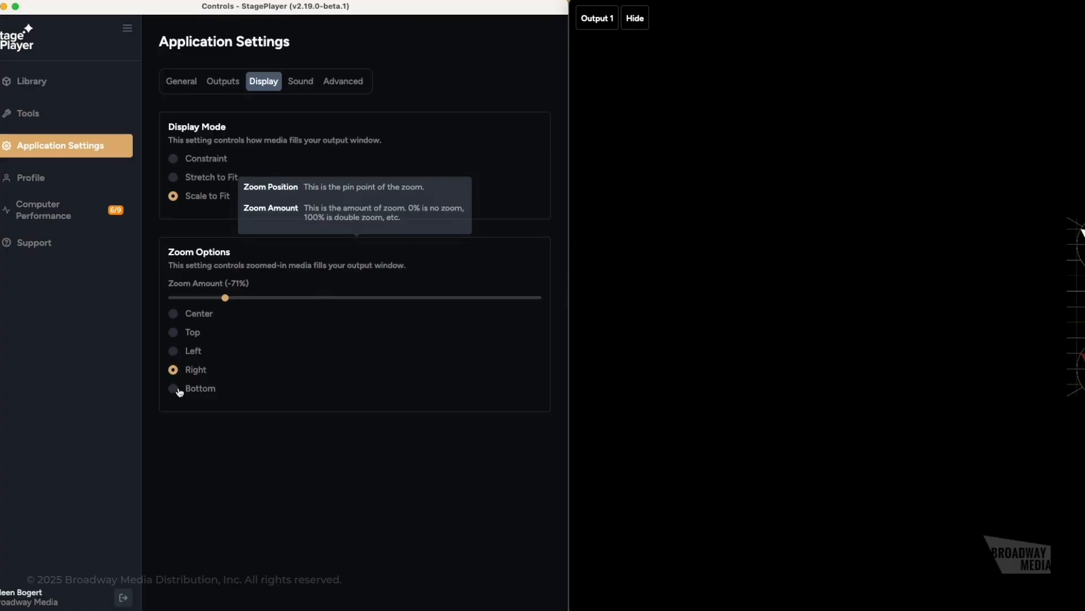
{"action": "left_click", "coordinate": [179, 392]}
{"action": "left_click_drag", "start_coordinate": [225, 299], "coordinate": [375, 309]}
{"action": "left_click", "coordinate": [176, 335]}
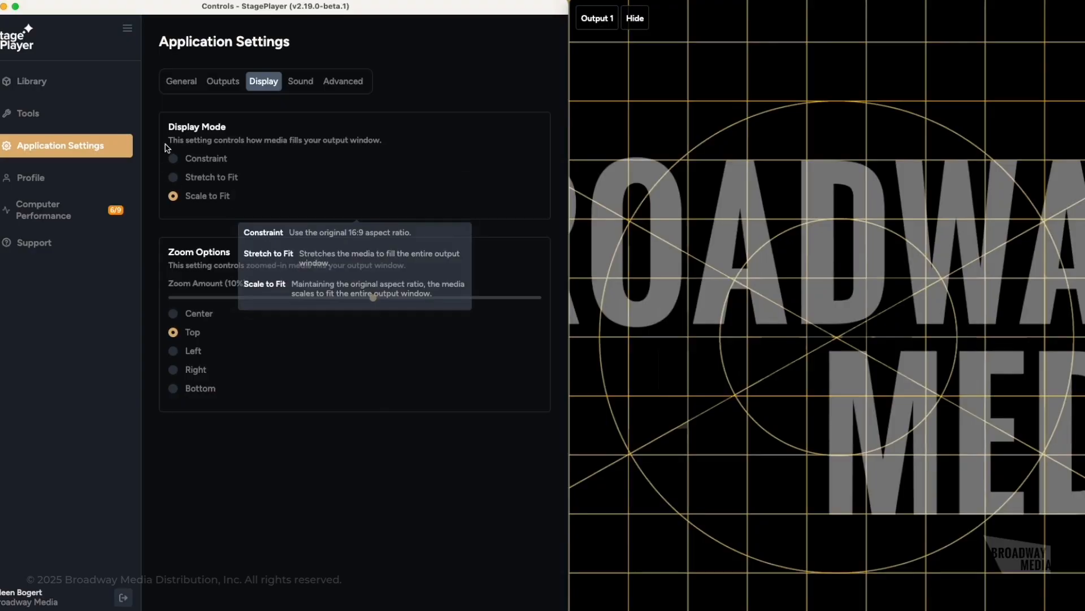
{"action": "left_click", "coordinate": [173, 159]}
{"action": "mouse_move", "coordinate": [373, 298]}
{"action": "left_mouse_down"}
{"action": "mouse_move", "coordinate": [332, 303]}
{"action": "mouse_move", "coordinate": [355, 302]}
{"action": "left_mouse_up"}
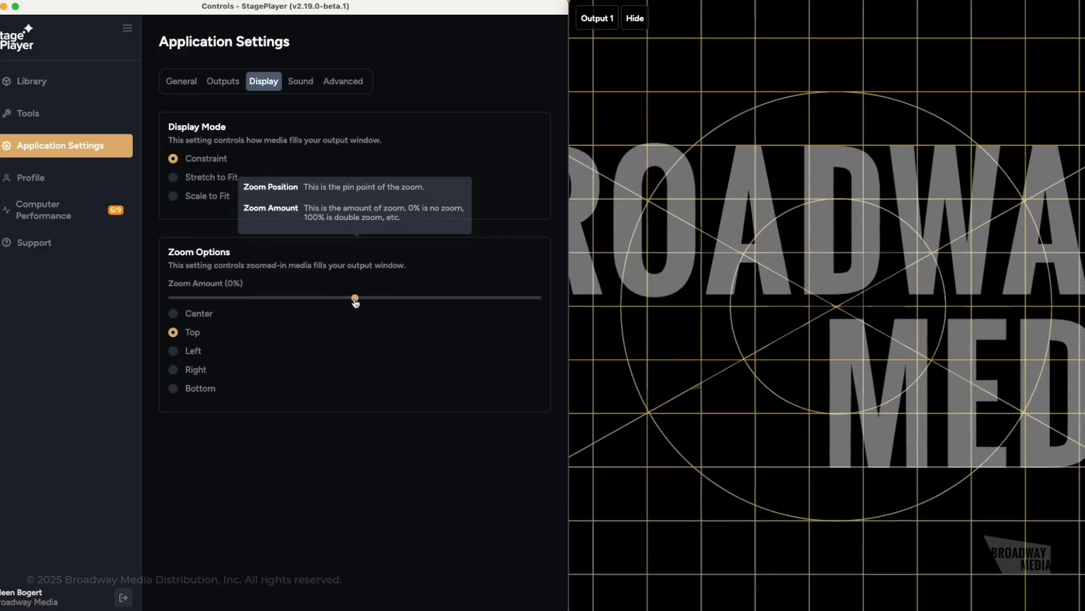
- Toggle Enable Sound on and back off, leaving sound disabled
{"action": "left_click", "coordinate": [307, 85]}
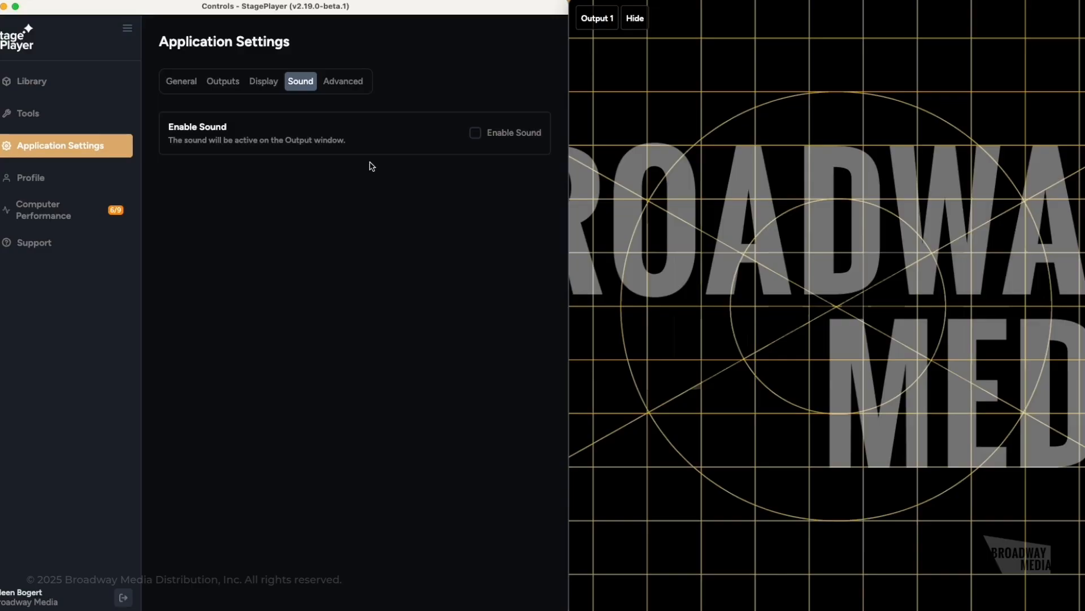
{"action": "left_click", "coordinate": [476, 136]}
{"action": "left_click", "coordinate": [476, 136]}
- Enable Lite Mode and Legacy Rendering in the Advanced settings
{"action": "left_click", "coordinate": [342, 81]}
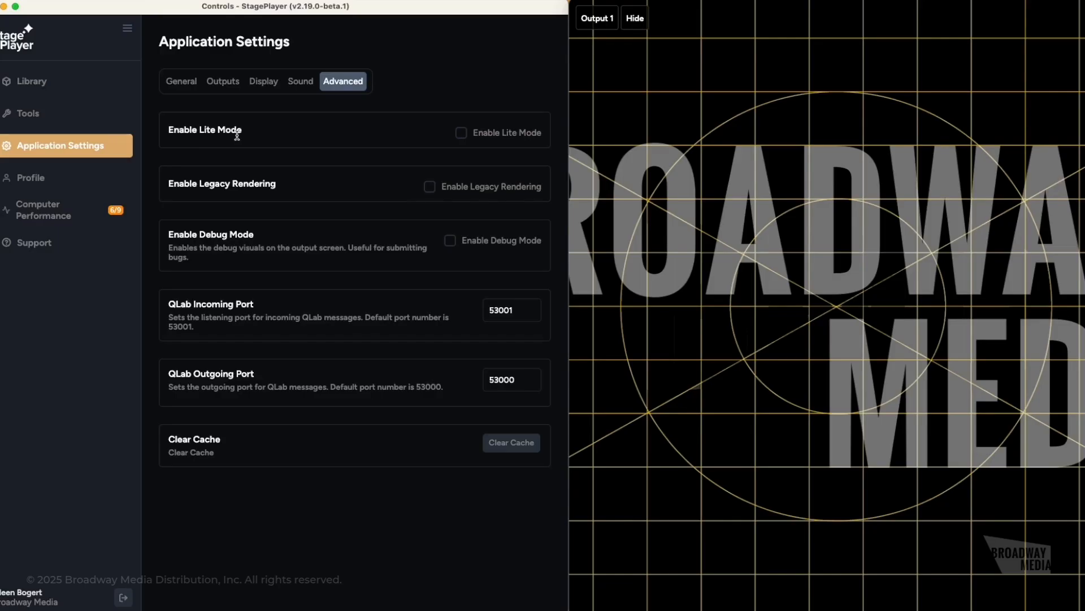
{"action": "left_click", "coordinate": [461, 134]}
{"action": "left_click", "coordinate": [428, 188]}
- Turn Lite Mode and Legacy Rendering off, enable Debug Mode, and reposition the output window
{"action": "left_click", "coordinate": [461, 134]}
{"action": "left_click", "coordinate": [429, 186]}
{"action": "left_click", "coordinate": [451, 244]}
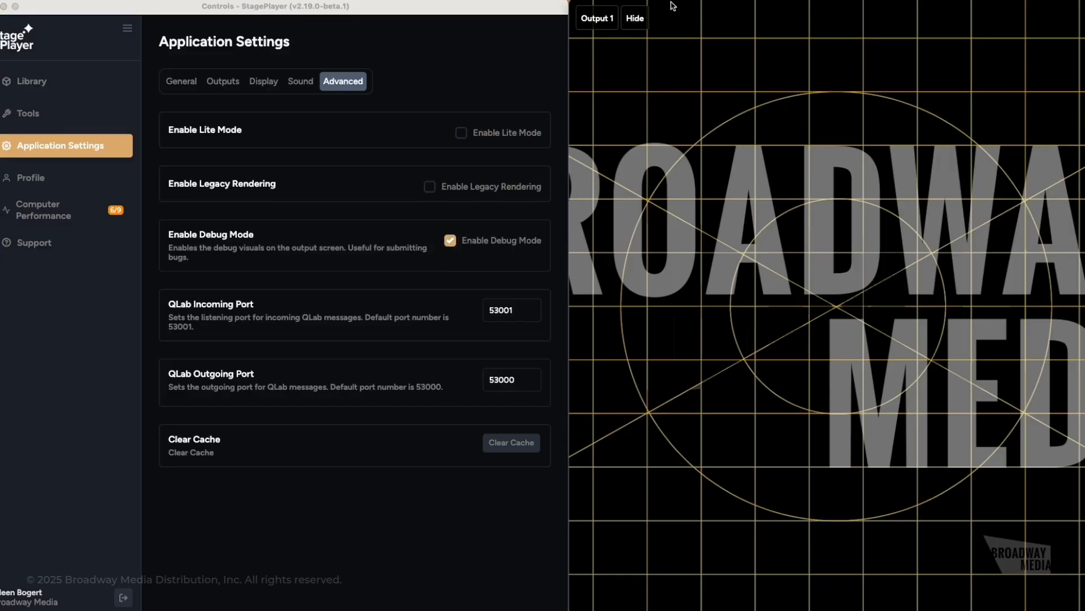
{"action": "left_click_drag", "start_coordinate": [882, 458], "coordinate": [653, 355]}
{"action": "left_click_drag", "start_coordinate": [467, 380], "coordinate": [725, 248]}
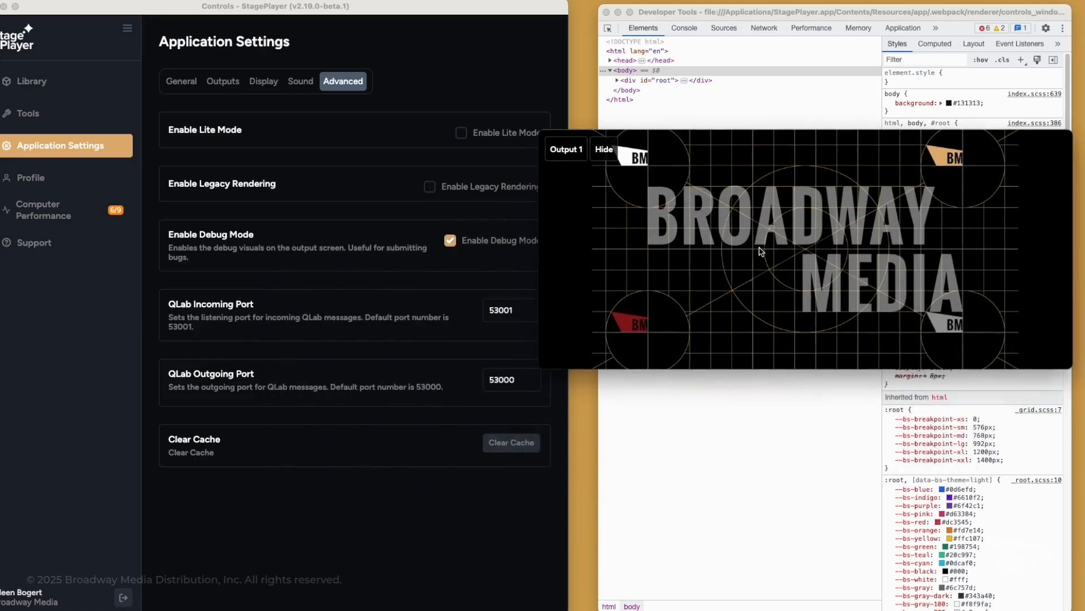
- Present Anastasia, jump to cue 6 In Ballroom, then end the show
{"action": "left_click", "coordinate": [50, 89]}
{"action": "left_click", "coordinate": [38, 89]}
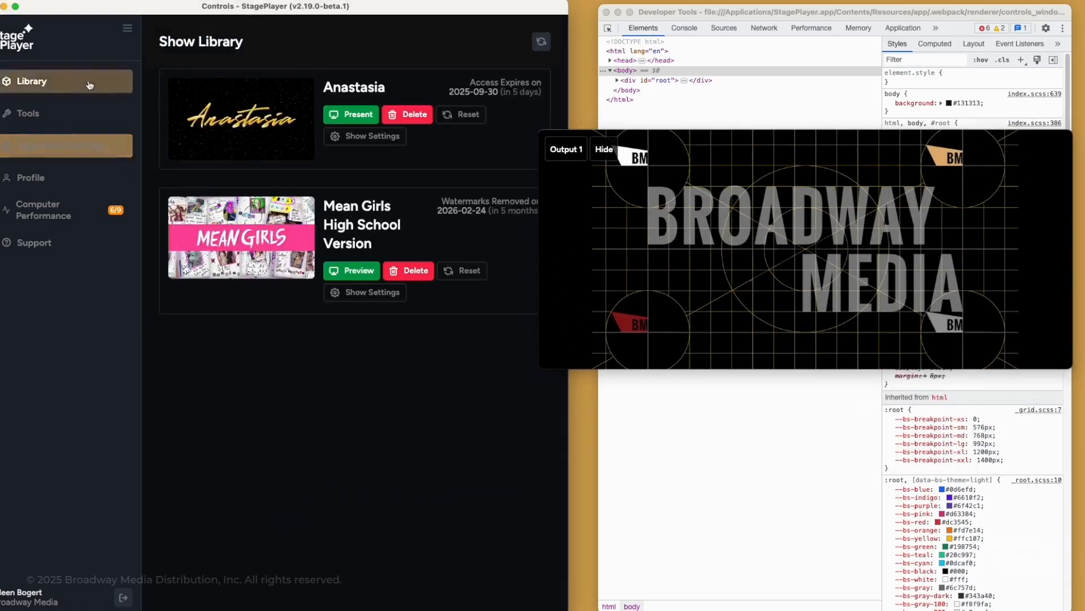
{"action": "left_click", "coordinate": [340, 115]}
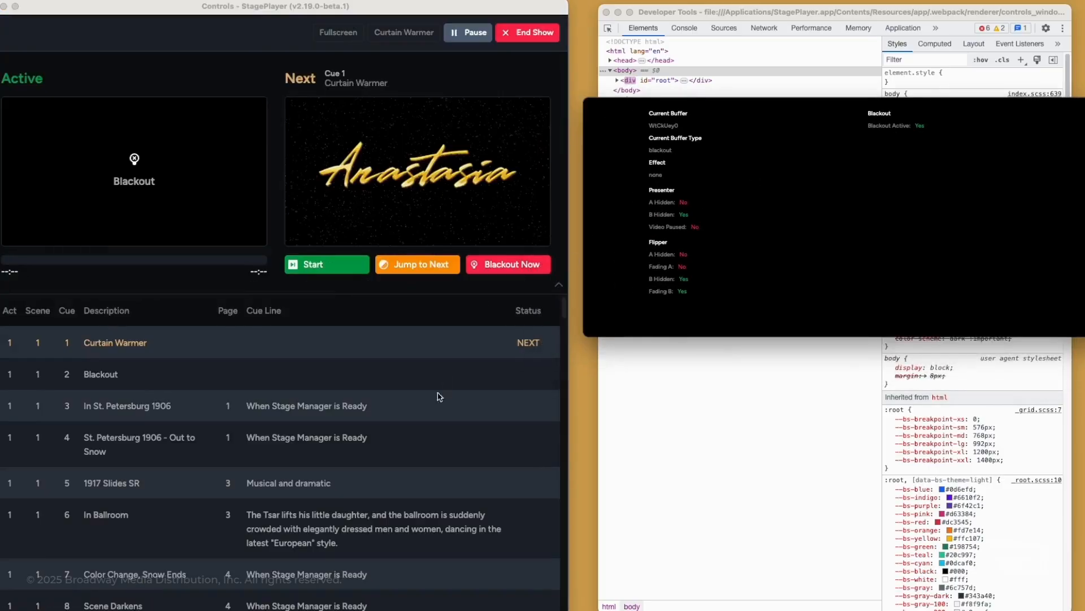
{"action": "left_click", "coordinate": [443, 376]}
{"action": "left_click", "coordinate": [380, 527]}
{"action": "left_click", "coordinate": [334, 422]}
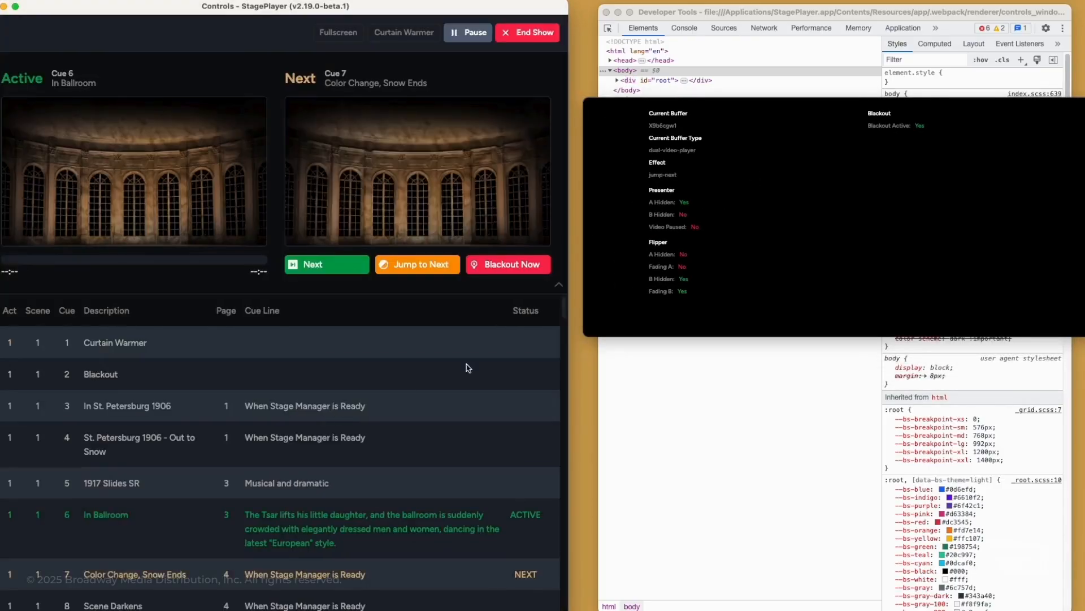
{"action": "left_click_drag", "start_coordinate": [852, 337], "coordinate": [827, 512]}
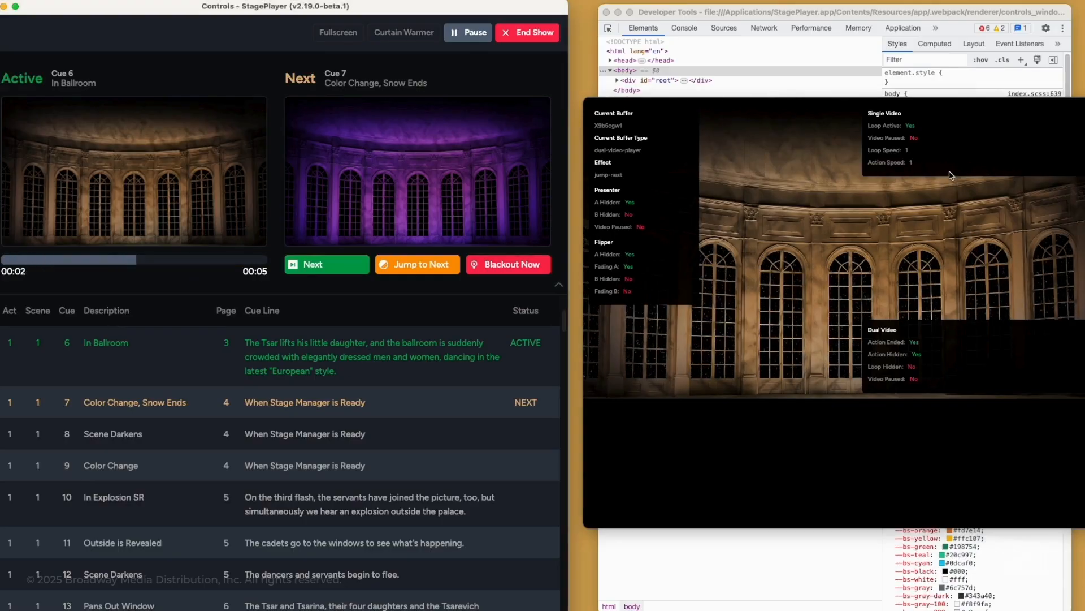
{"action": "left_click", "coordinate": [526, 35]}
{"action": "left_click", "coordinate": [230, 343]}
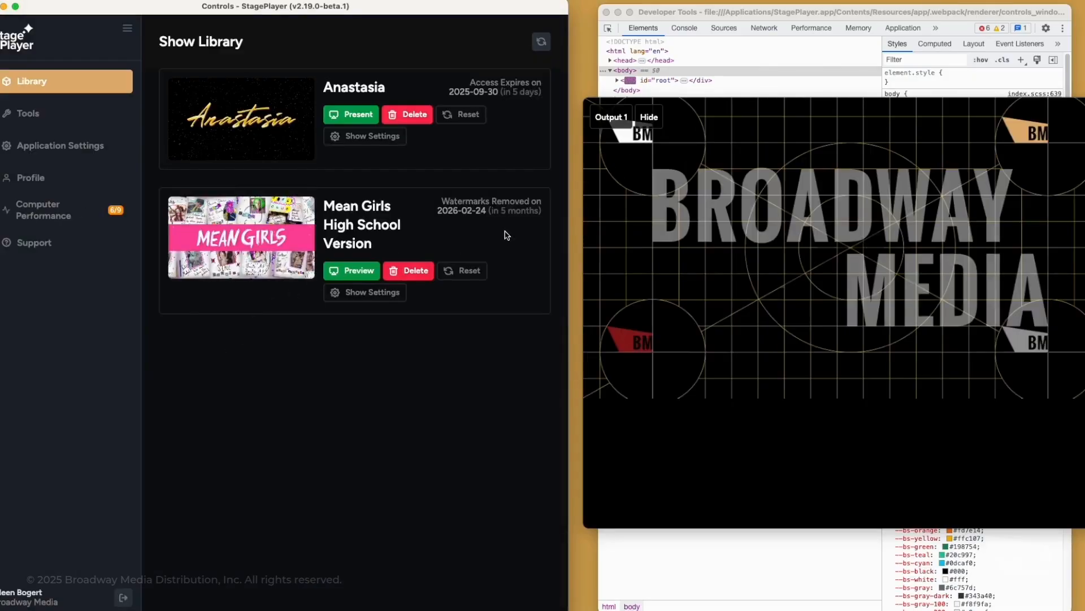
- Close DevTools, stretch the output window to the screen bottom, and open Advanced settings
{"action": "left_click", "coordinate": [606, 12]}
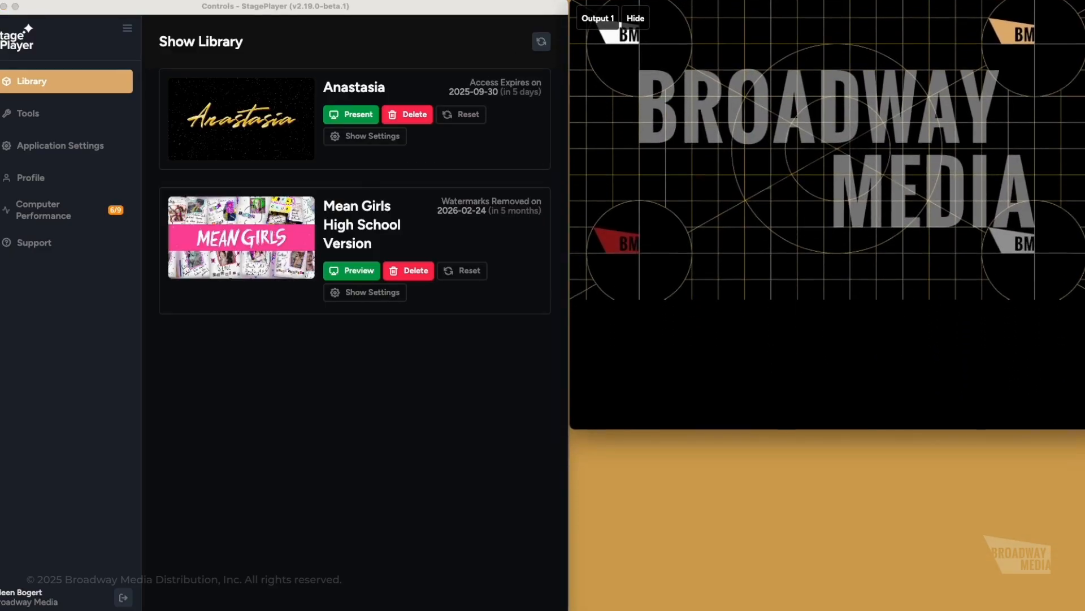
{"action": "left_click_drag", "start_coordinate": [959, 430], "coordinate": [960, 609]}
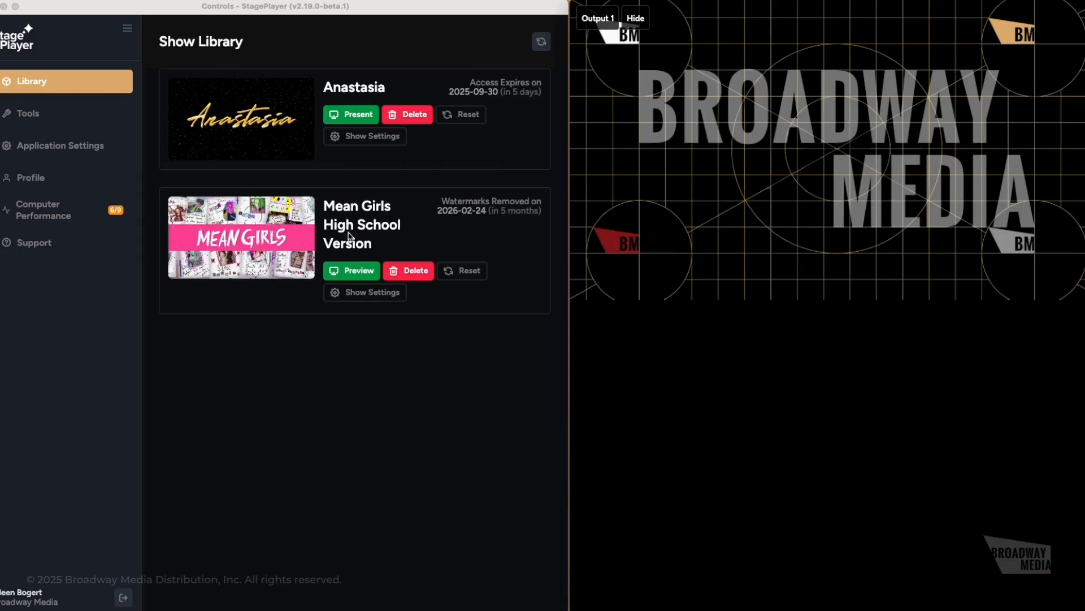
{"action": "left_click", "coordinate": [57, 149]}
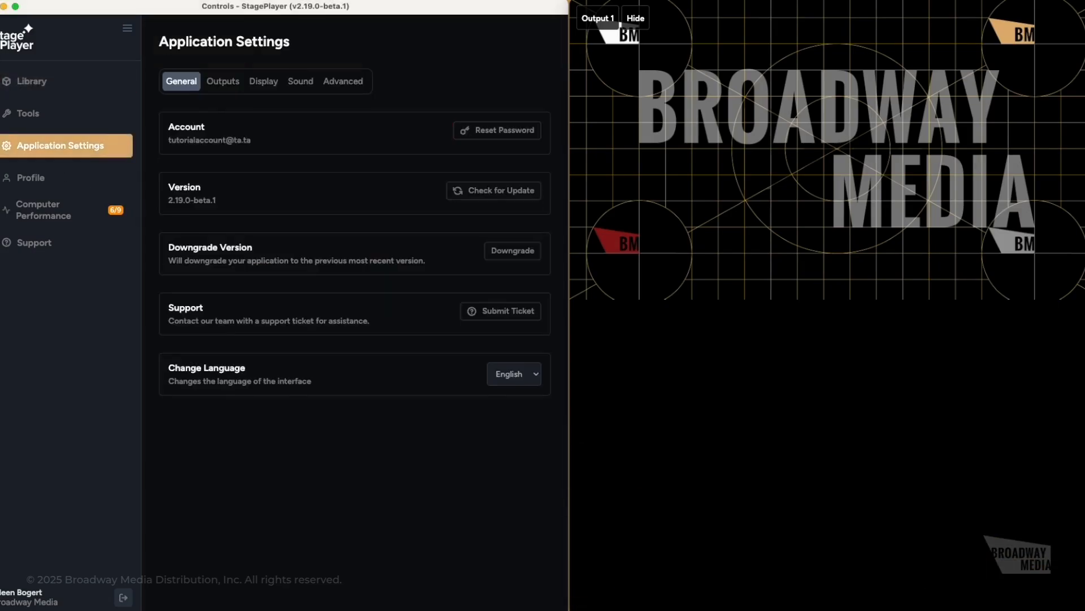
{"action": "left_click", "coordinate": [344, 81]}
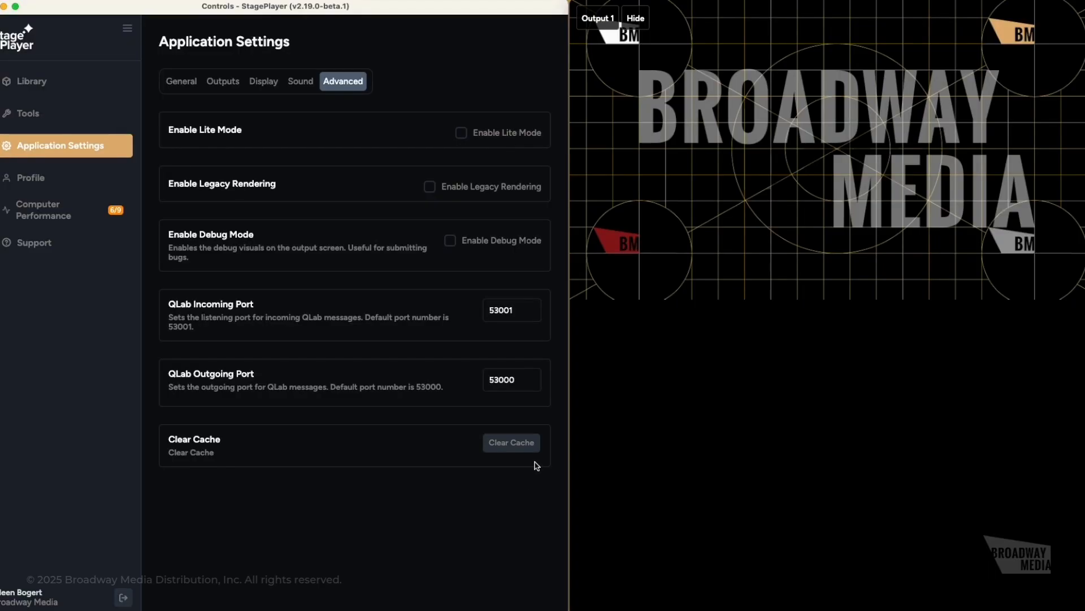
- View the Profile page, cancel the logout, then move to Computer Performance
{"action": "left_click", "coordinate": [34, 181]}
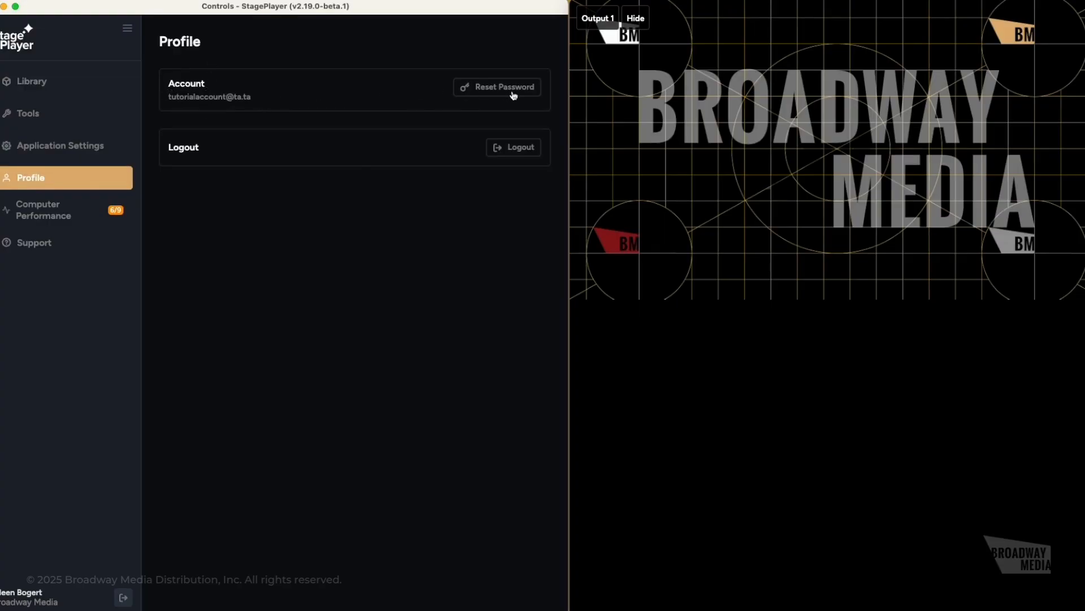
{"action": "left_click", "coordinate": [516, 152]}
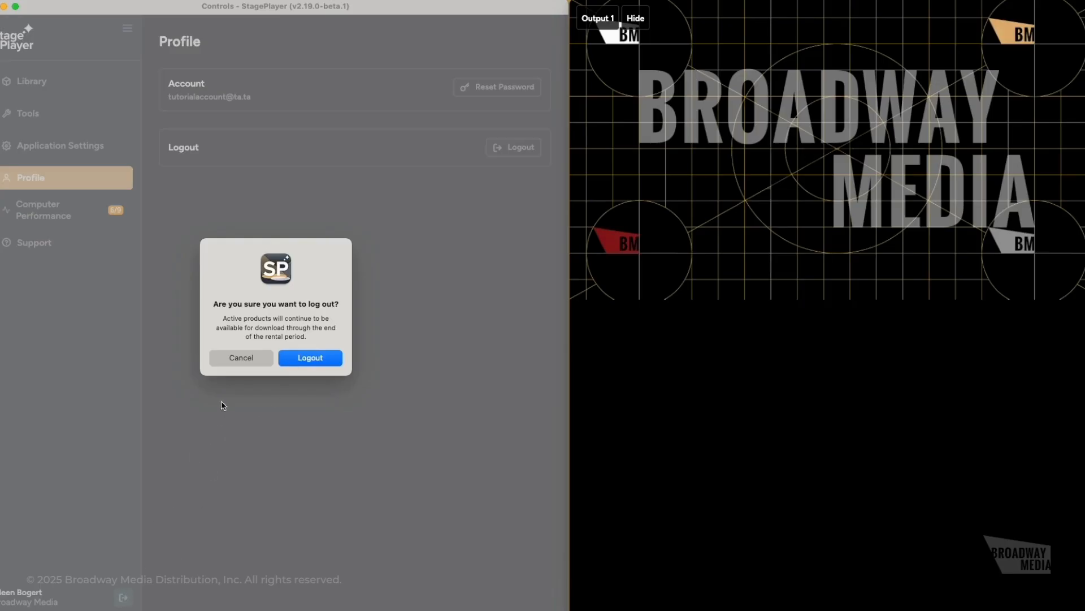
{"action": "left_click", "coordinate": [240, 360]}
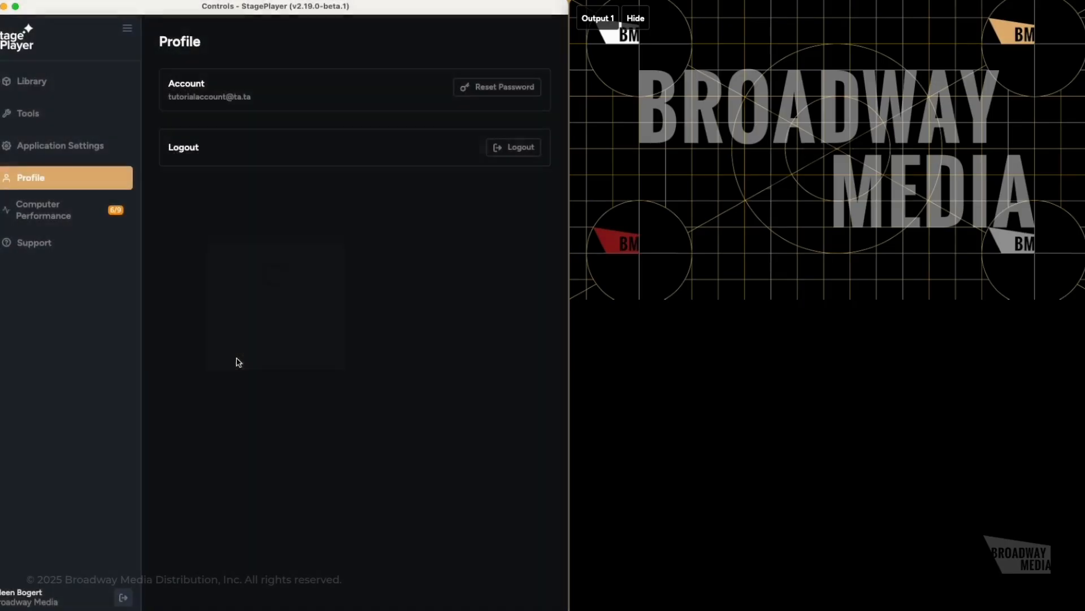
{"action": "left_click", "coordinate": [75, 212]}
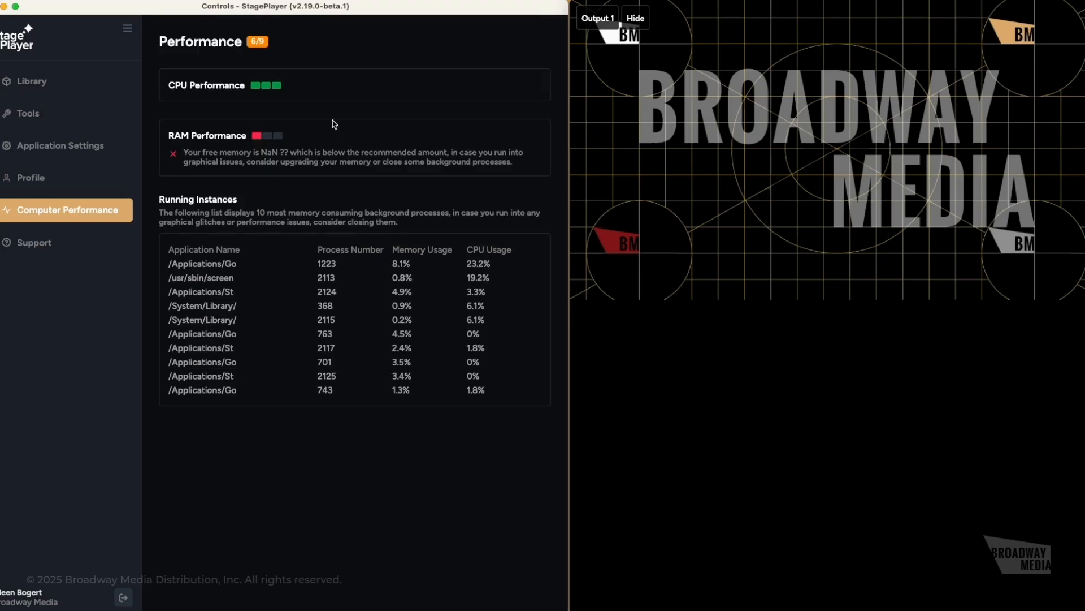
- Check the CPU and RAM readout under Computer Performance, then go back to the Library
{"action": "left_click", "coordinate": [35, 243]}
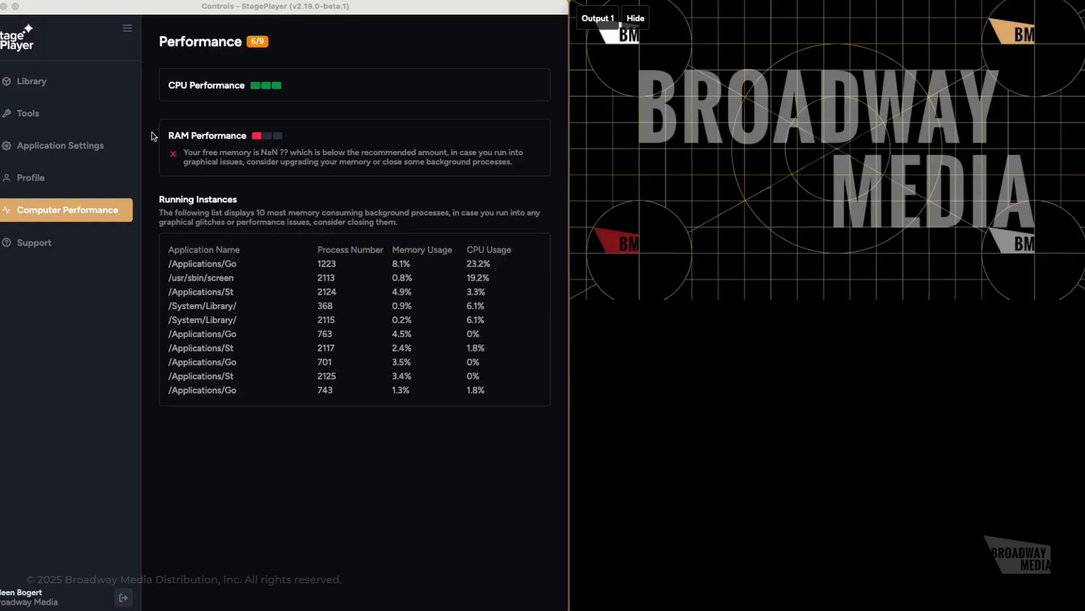
{"action": "left_click", "coordinate": [40, 84]}
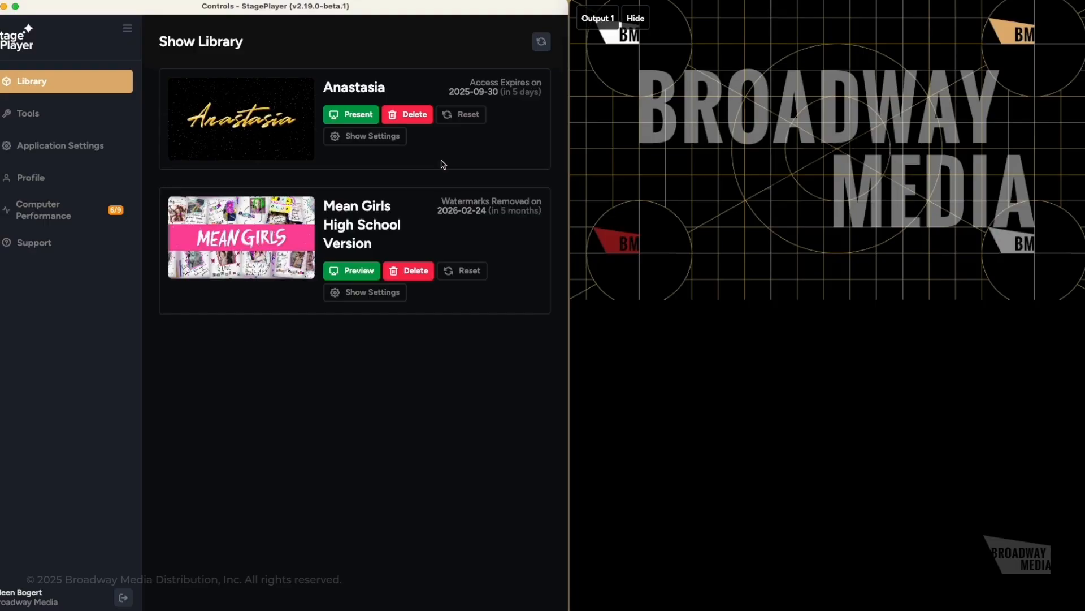
- Reset Anastasia's show settings to defaults, confirm, and open its Show Settings
{"action": "left_click", "coordinate": [461, 116]}
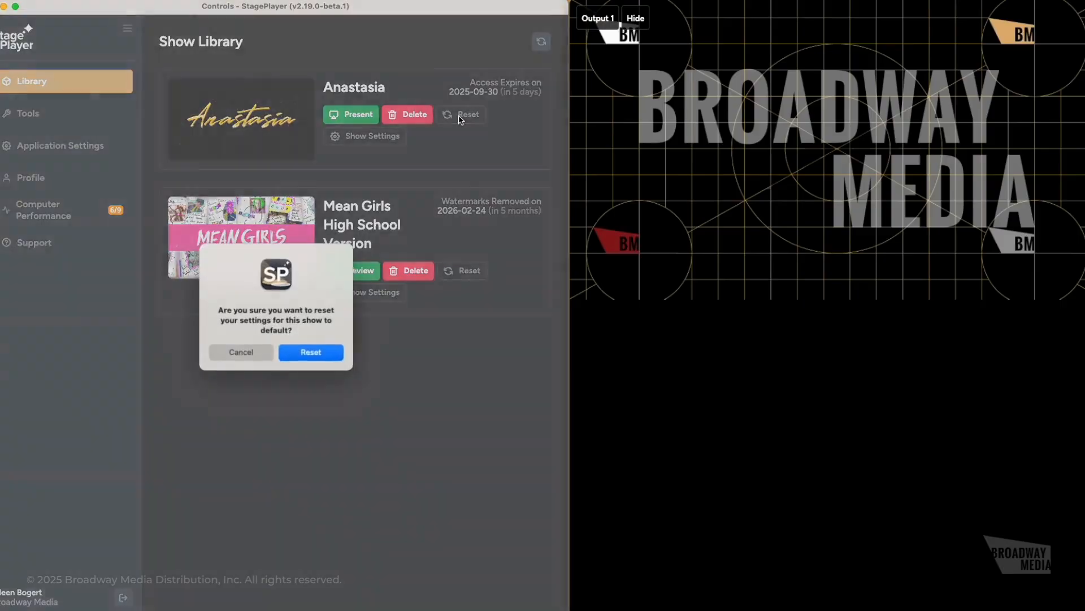
{"action": "left_click", "coordinate": [327, 354]}
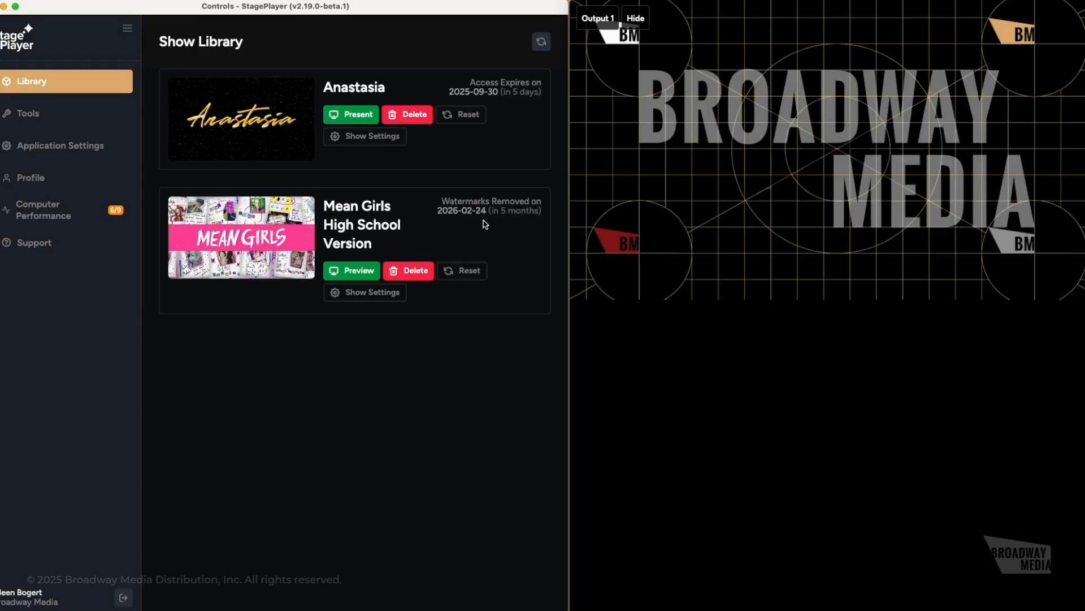
{"action": "left_click", "coordinate": [377, 146]}
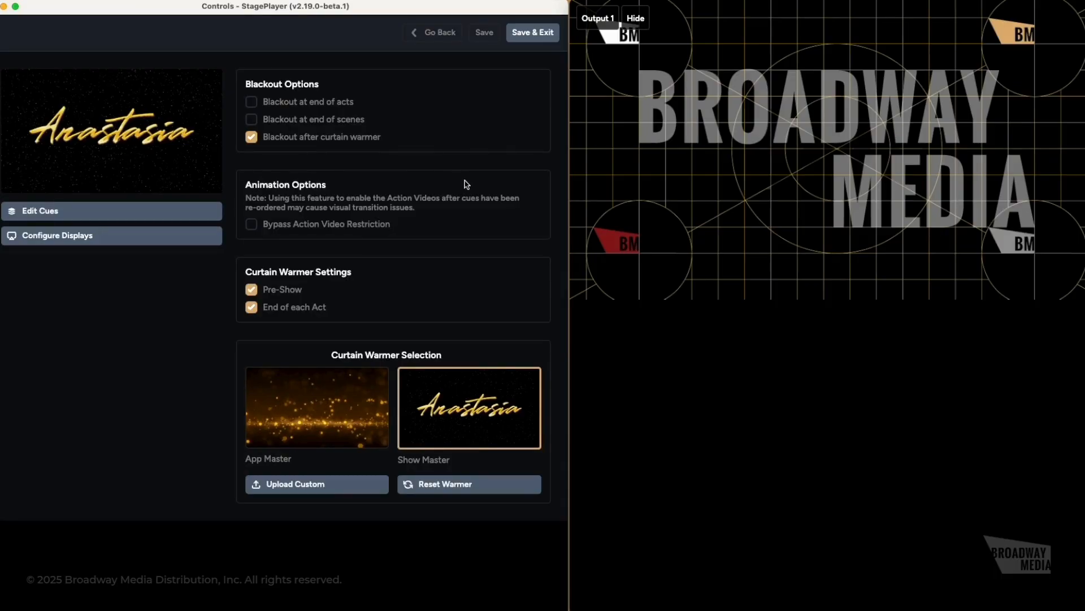
- Clear Anastasia's blackout options: end of acts, end of scenes, and after curtain warmer
{"action": "left_click", "coordinate": [252, 104]}
{"action": "left_click", "coordinate": [252, 120]}
{"action": "left_click", "coordinate": [251, 137]}
{"action": "left_click", "coordinate": [252, 119]}
{"action": "left_click", "coordinate": [252, 105]}
- Turn off the Pre-Show and End of each Act curtain warmers, then open Edit Cues
{"action": "left_click", "coordinate": [252, 290]}
{"action": "left_click", "coordinate": [252, 307]}
{"action": "left_click", "coordinate": [252, 290]}
{"action": "left_click", "coordinate": [252, 290]}
{"action": "left_click", "coordinate": [252, 289]}
{"action": "left_click", "coordinate": [252, 307]}
{"action": "left_click", "coordinate": [252, 290]}
{"action": "left_click", "coordinate": [252, 307]}
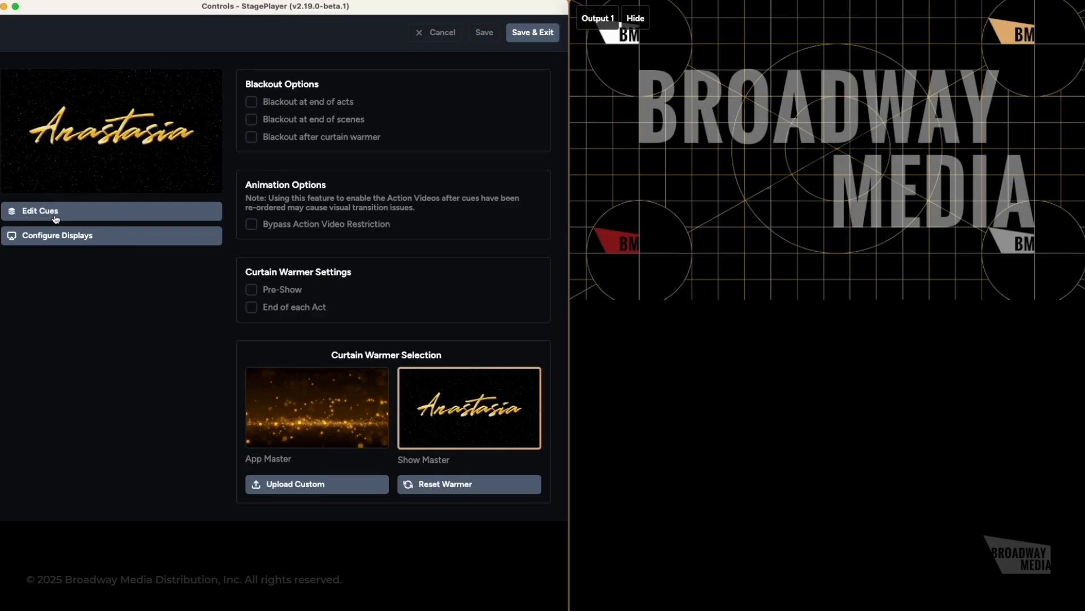
{"action": "left_click", "coordinate": [93, 243]}
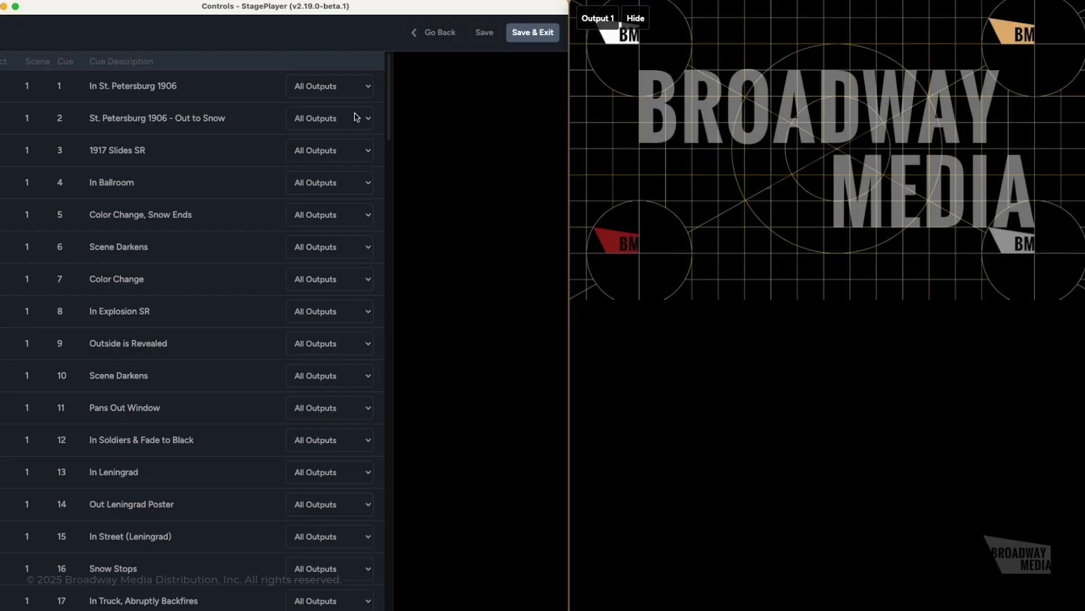
- Prepare Output 2 in Application Settings and place its window below Output 1
{"action": "left_click", "coordinate": [446, 35]}
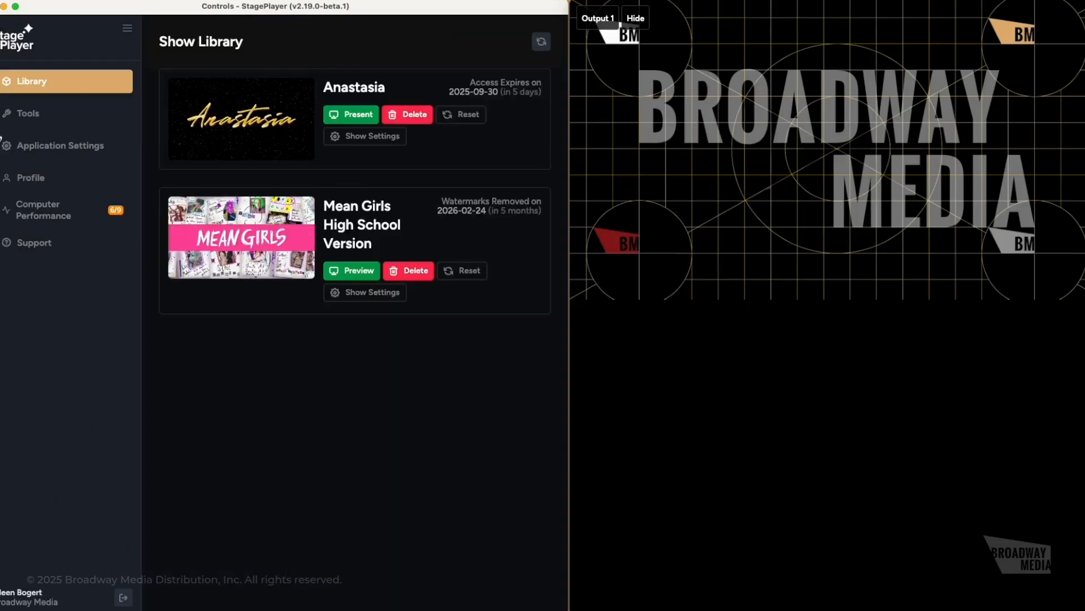
{"action": "left_click", "coordinate": [64, 148]}
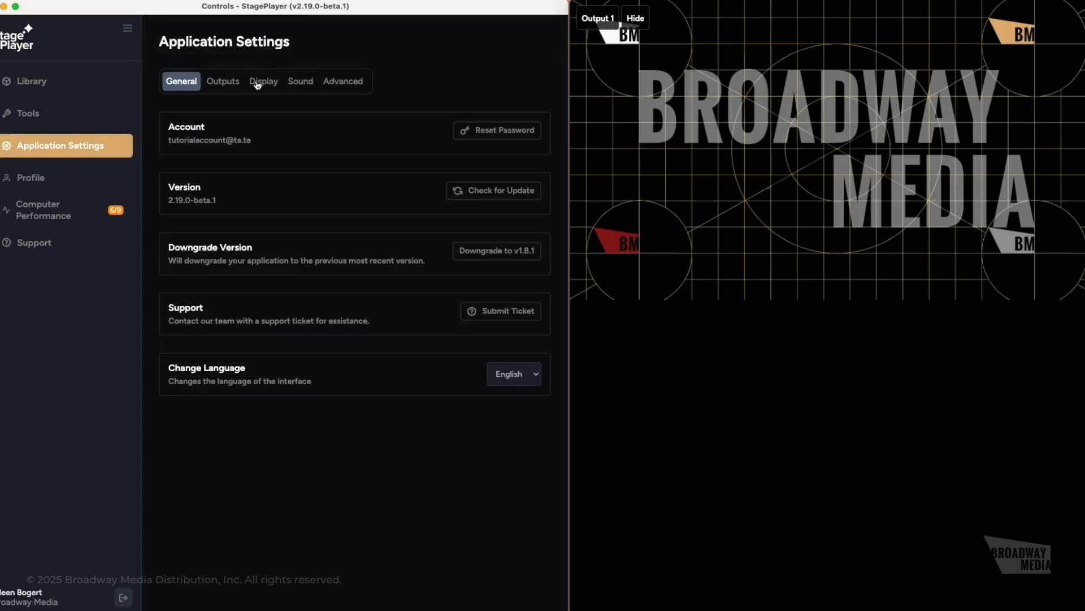
{"action": "left_click", "coordinate": [228, 85]}
{"action": "left_click", "coordinate": [521, 213]}
{"action": "left_click_drag", "start_coordinate": [620, 290], "coordinate": [922, 467]}
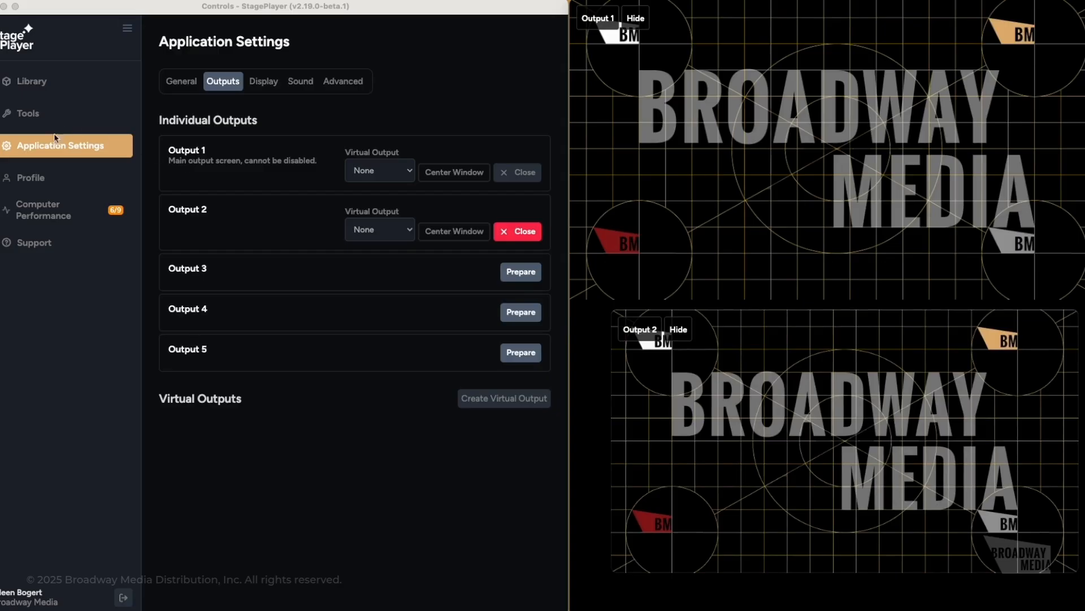
- Return to the Library and reopen Anastasia's show settings
{"action": "left_click", "coordinate": [29, 95]}
{"action": "left_click", "coordinate": [30, 90]}
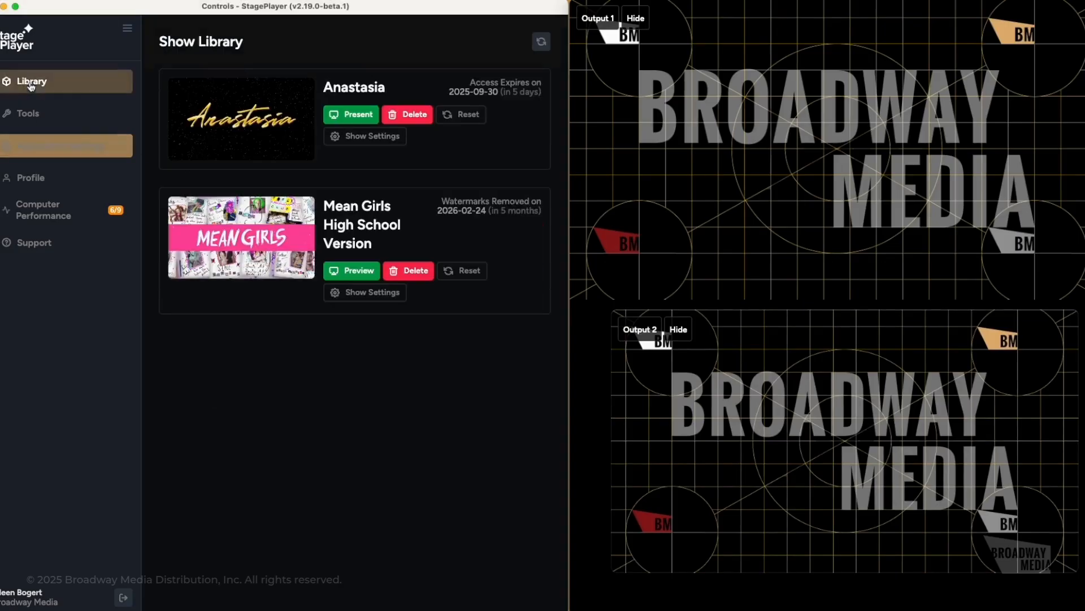
{"action": "left_click", "coordinate": [360, 137]}
- Set cue 1 to Output 1, cue 2 to Output 2, keep cue 3 on All Outputs, set In Ballroom to No Outputs, then Save & Exit
{"action": "left_click", "coordinate": [96, 243]}
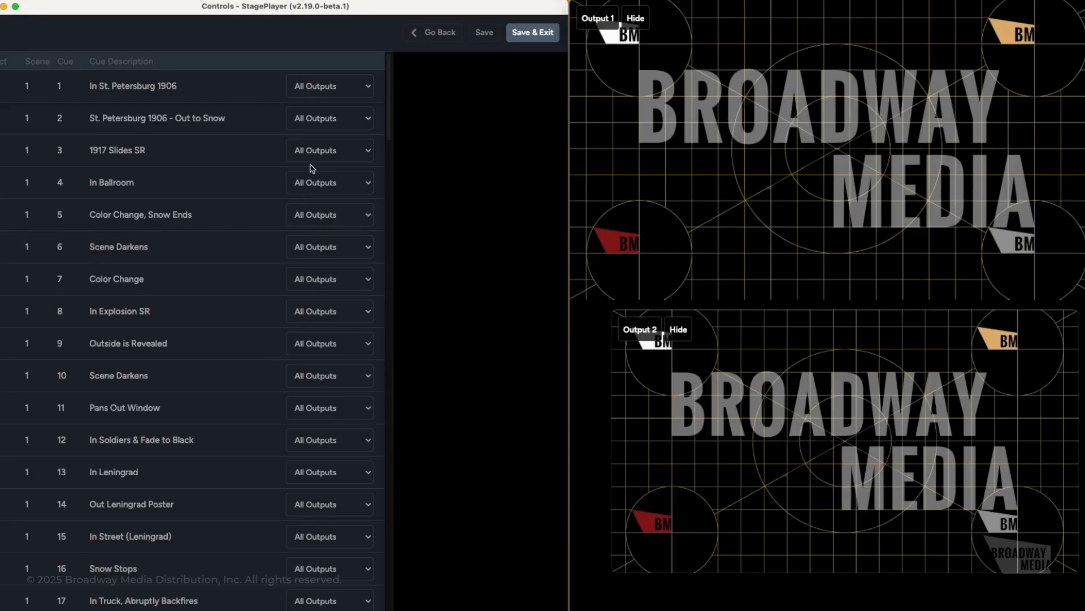
{"action": "left_click", "coordinate": [339, 88]}
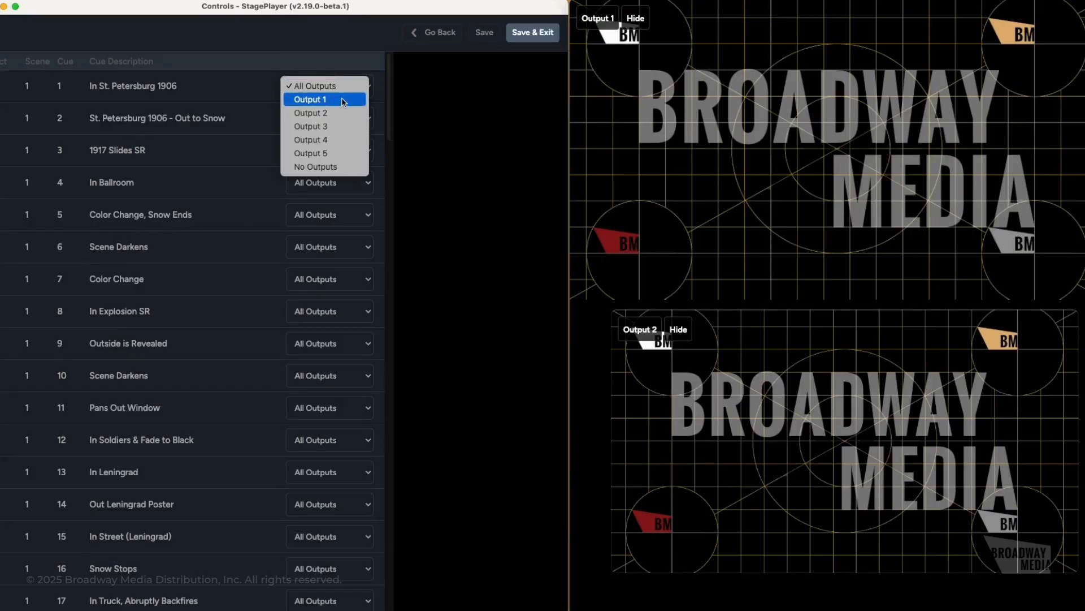
{"action": "left_click", "coordinate": [342, 99]}
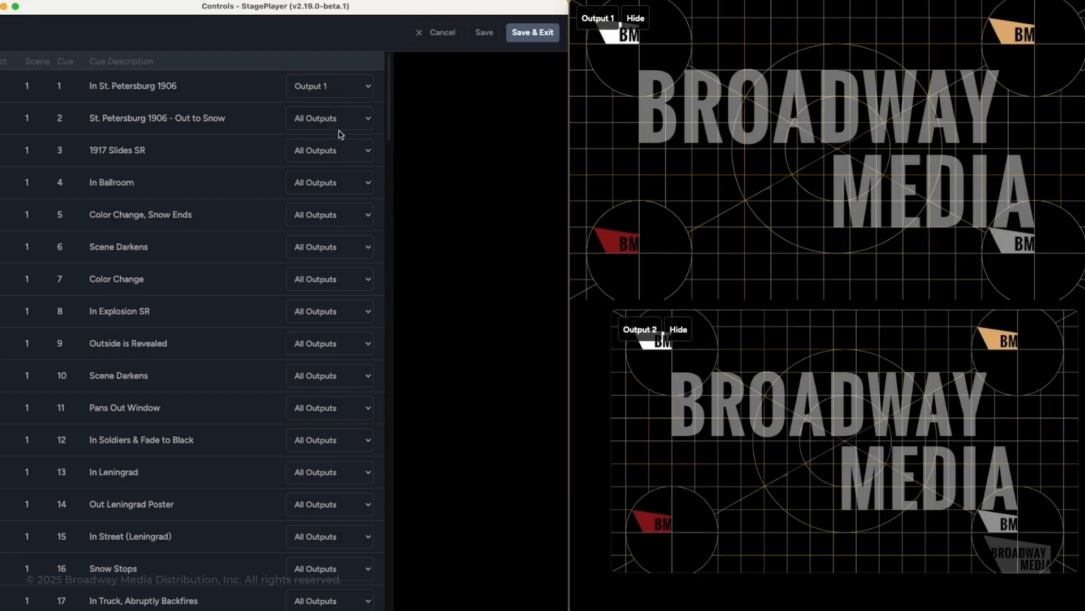
{"action": "left_click", "coordinate": [335, 123]}
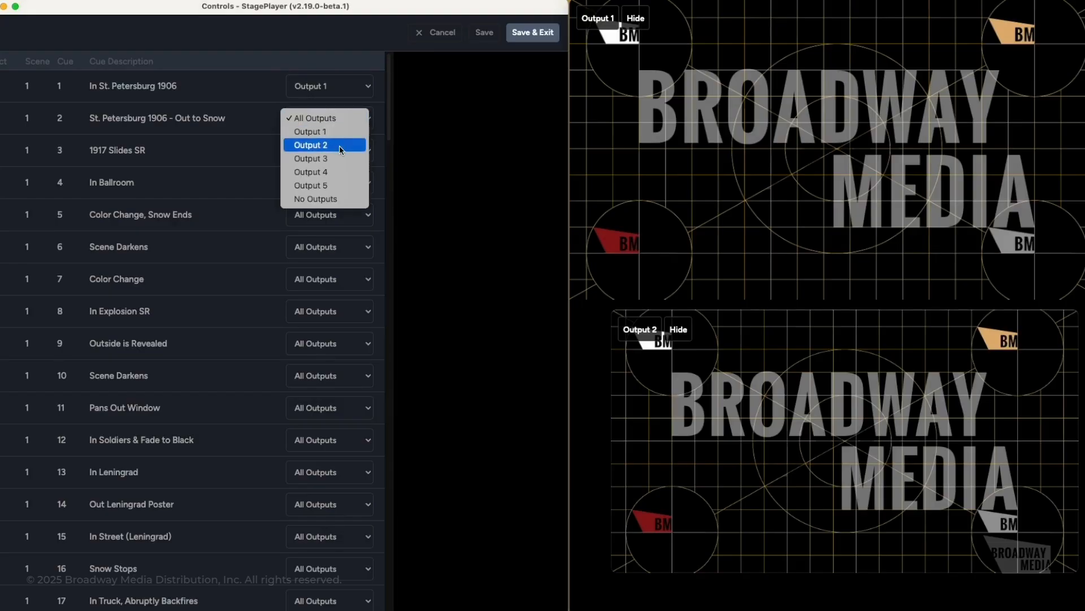
{"action": "left_click", "coordinate": [339, 145]}
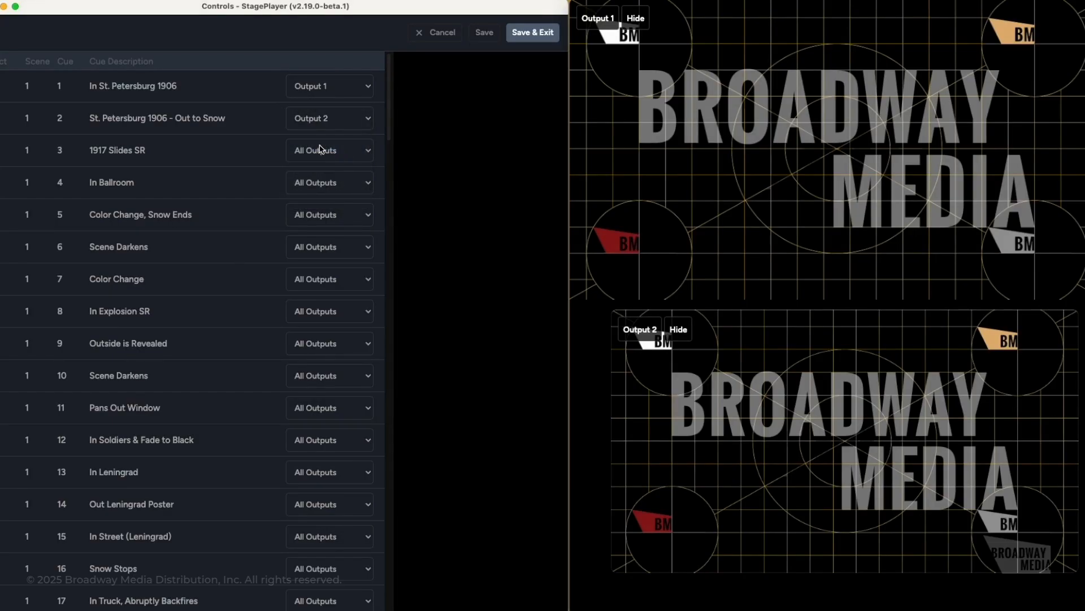
{"action": "left_click", "coordinate": [321, 150]}
{"action": "left_click", "coordinate": [326, 149]}
{"action": "left_click", "coordinate": [327, 183]}
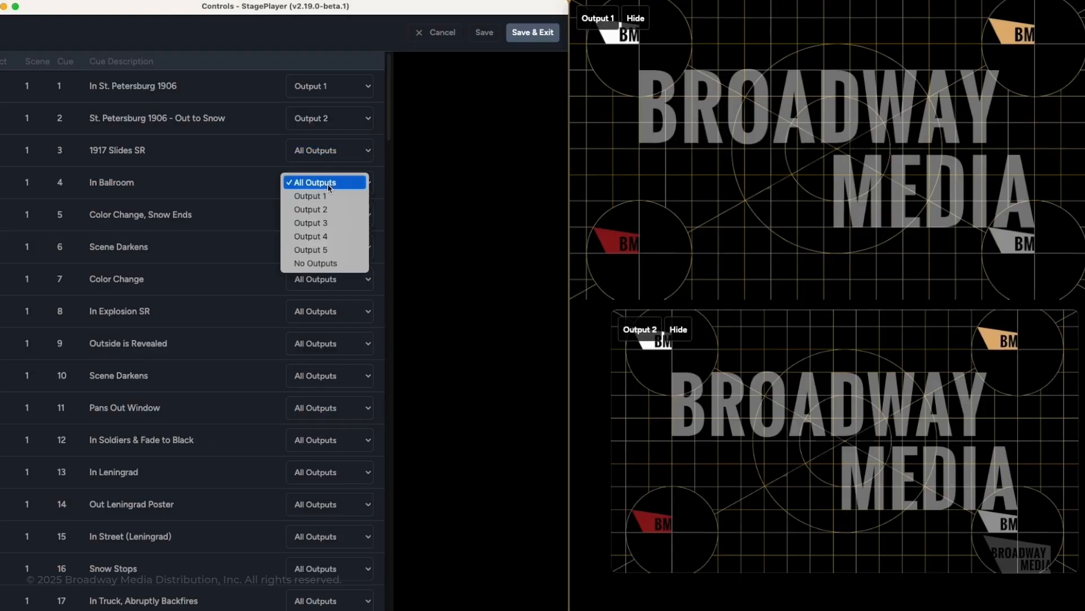
{"action": "left_click", "coordinate": [312, 263]}
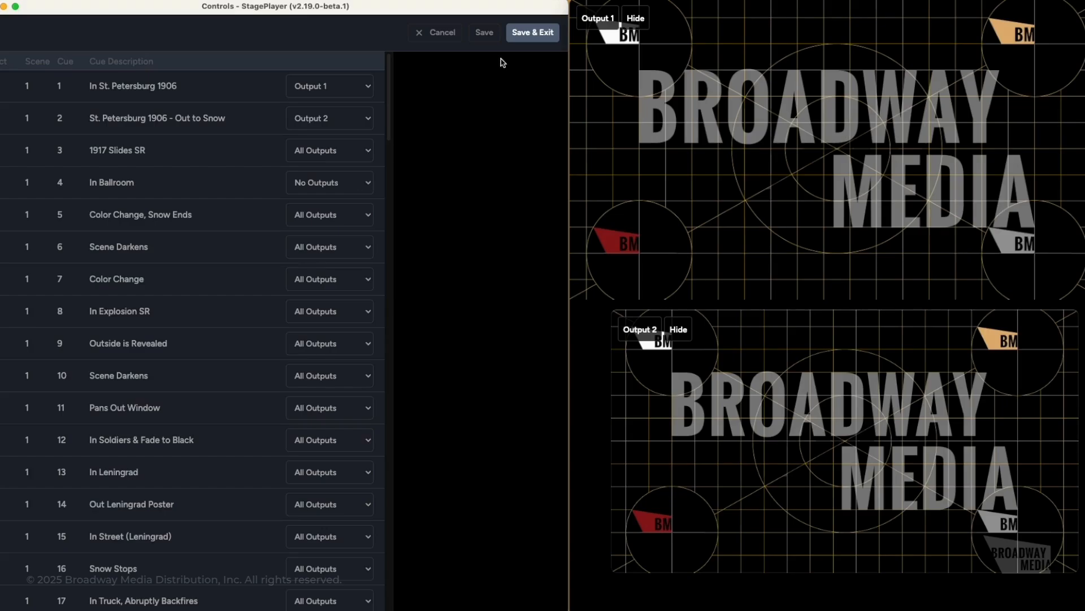
{"action": "left_click", "coordinate": [524, 37]}
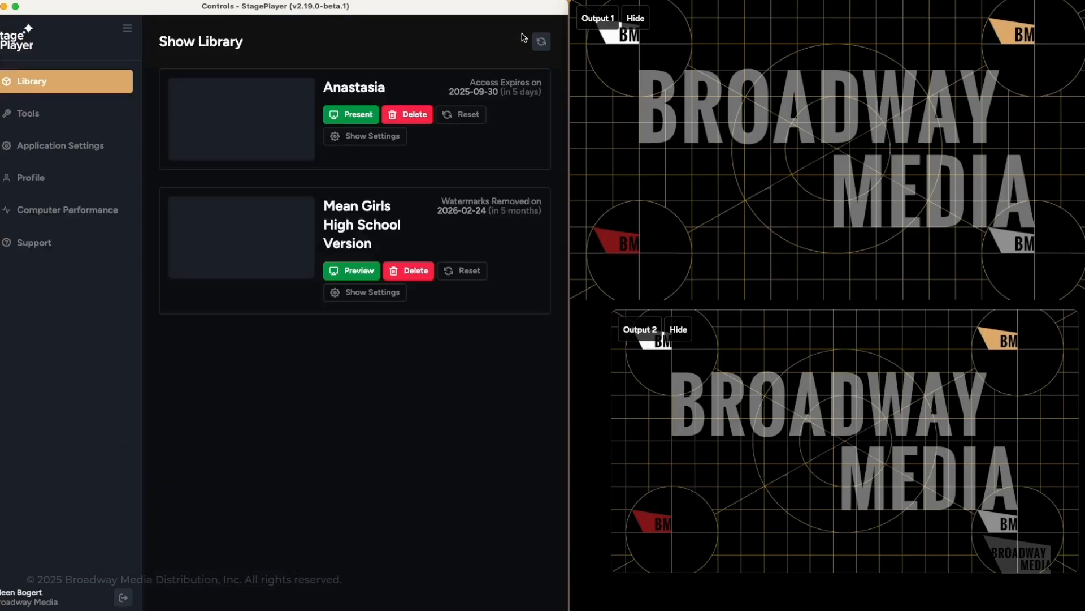
- Present Anastasia, fire the Curtain Warmer, and jump to In St. Petersburg 1906
{"action": "left_click", "coordinate": [361, 114]}
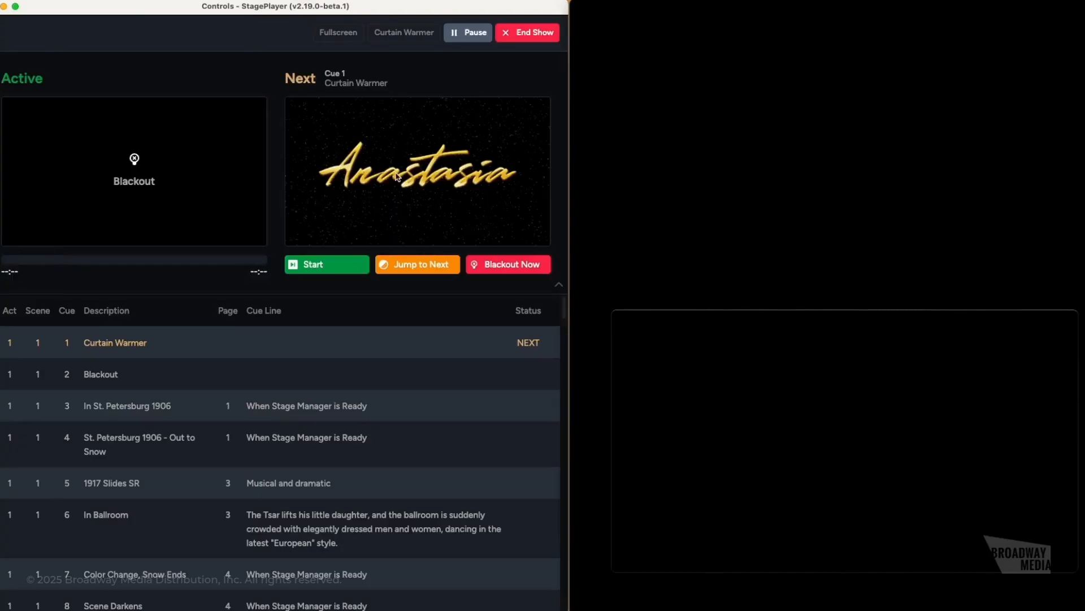
{"action": "left_click", "coordinate": [320, 266]}
{"action": "left_click_drag", "start_coordinate": [771, 472], "coordinate": [814, 548]}
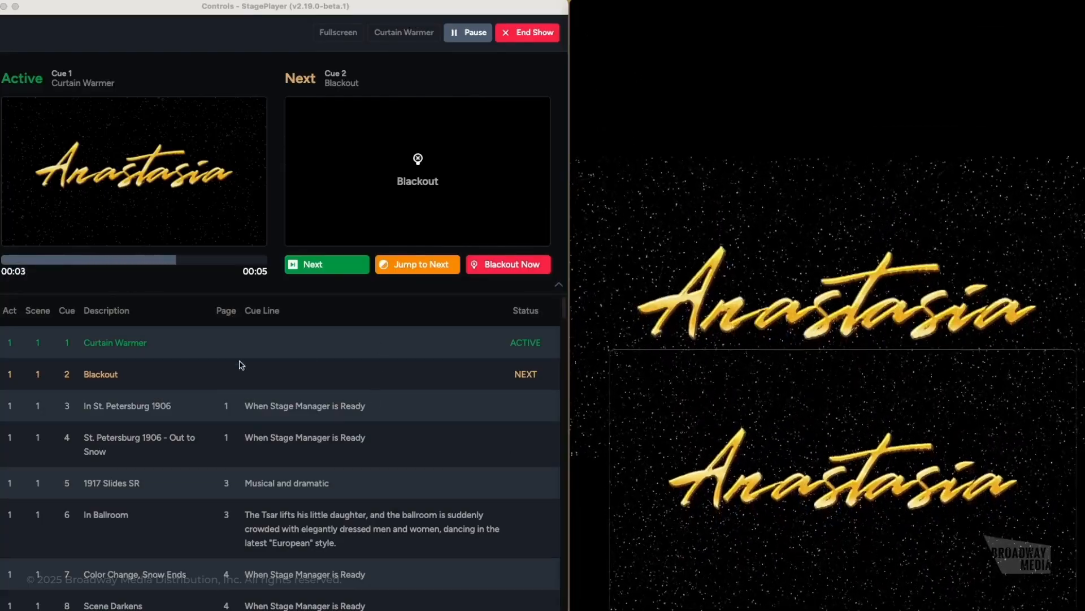
{"action": "scroll", "coordinate": [149, 378], "scroll_direction": "down", "scroll_amount": 1}
{"action": "scroll", "coordinate": [178, 350], "scroll_direction": "down", "scroll_amount": 1}
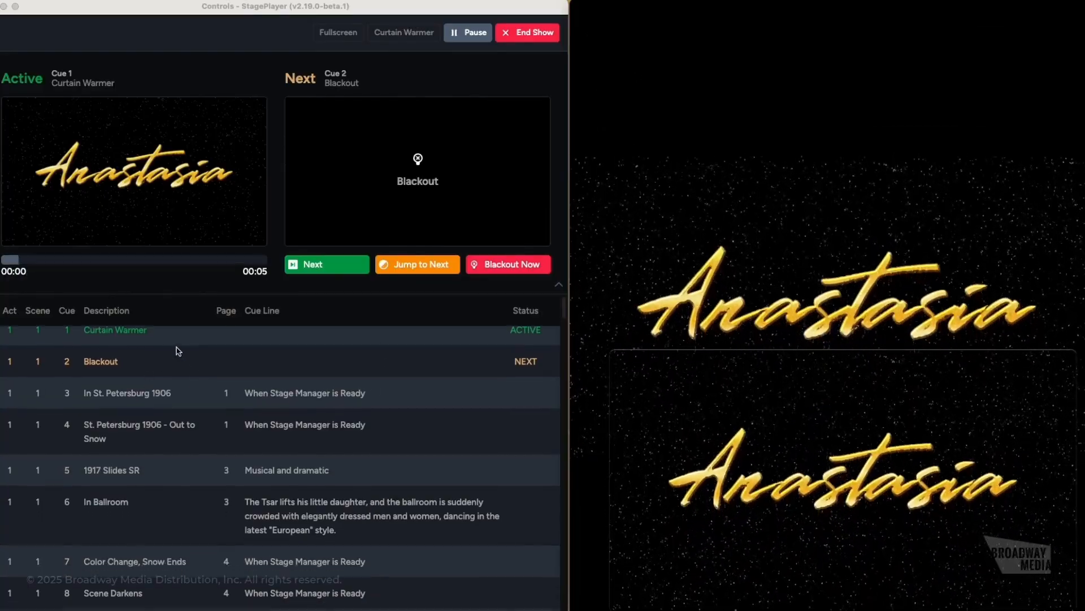
{"action": "left_click", "coordinate": [194, 390]}
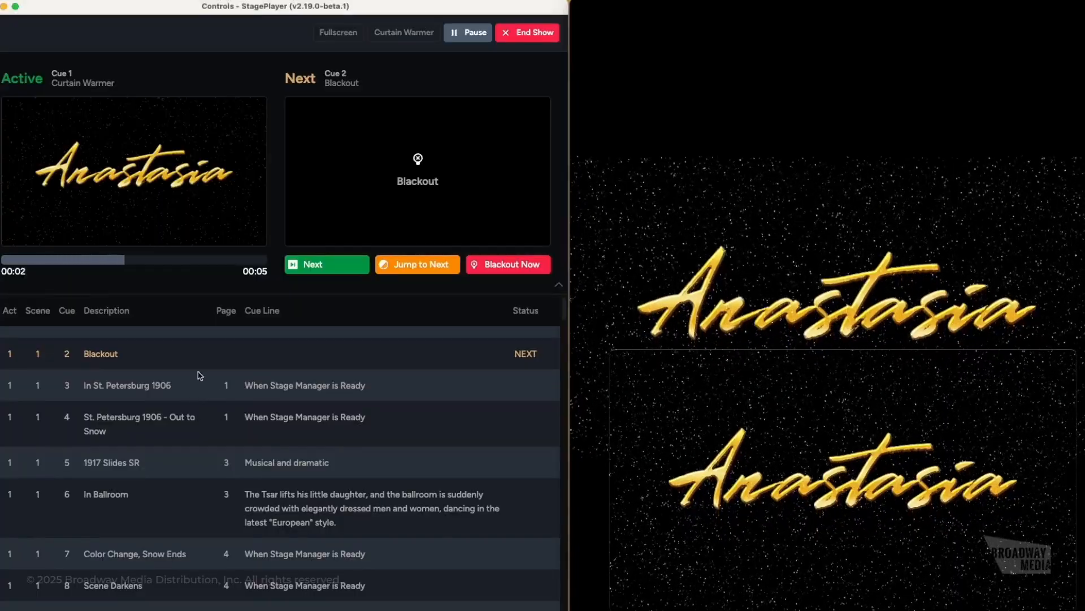
{"action": "left_click", "coordinate": [311, 396]}
{"action": "left_click", "coordinate": [331, 414]}
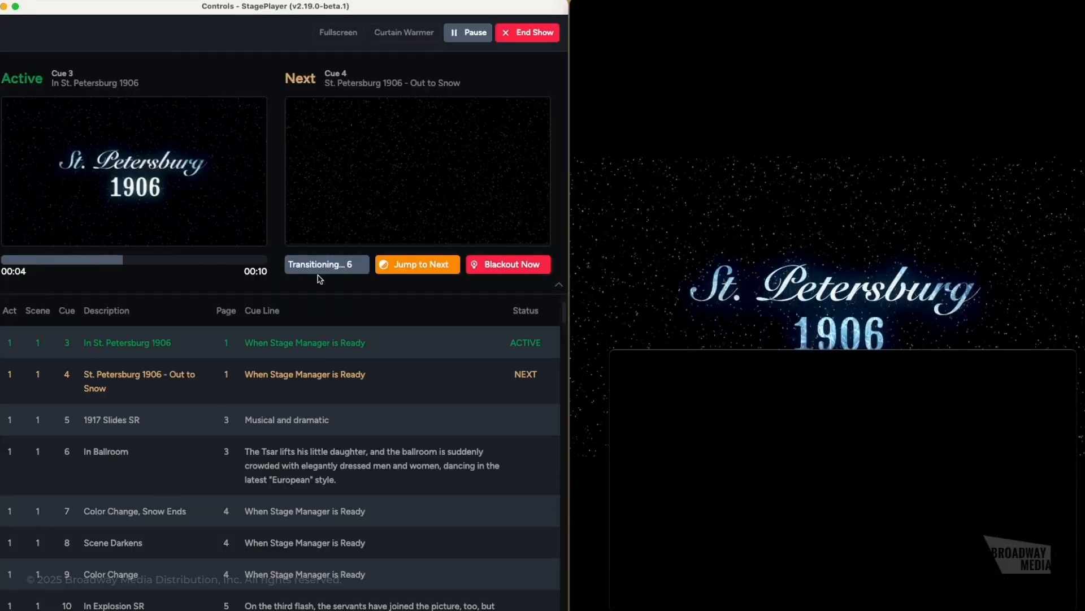
- Advance through Out to Snow and 1917 Slides SR to In Ballroom, then request End Show
{"action": "left_click", "coordinate": [419, 265]}
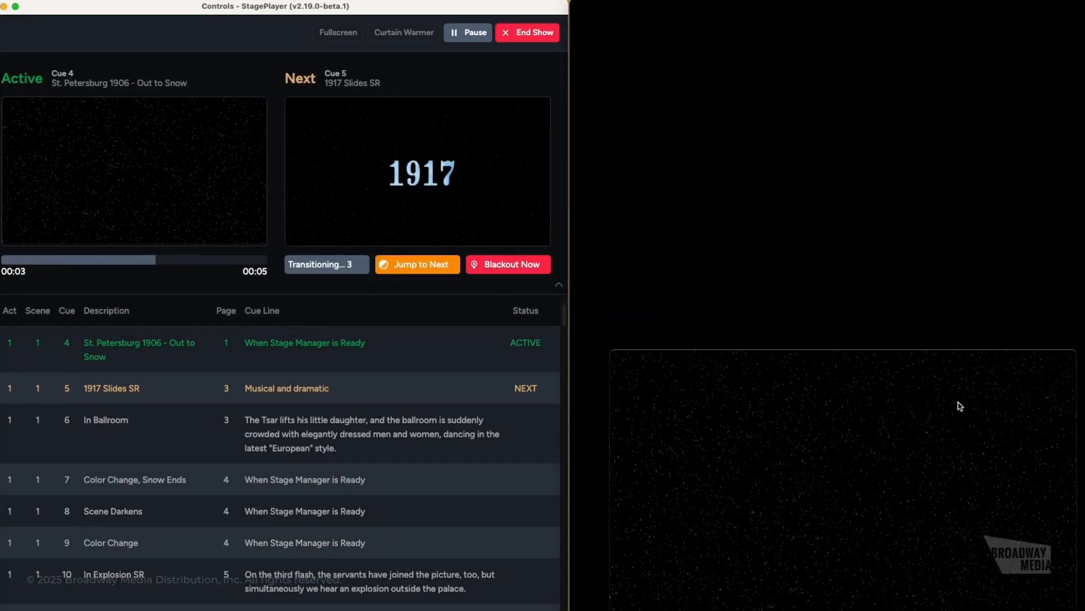
{"action": "left_click", "coordinate": [418, 264]}
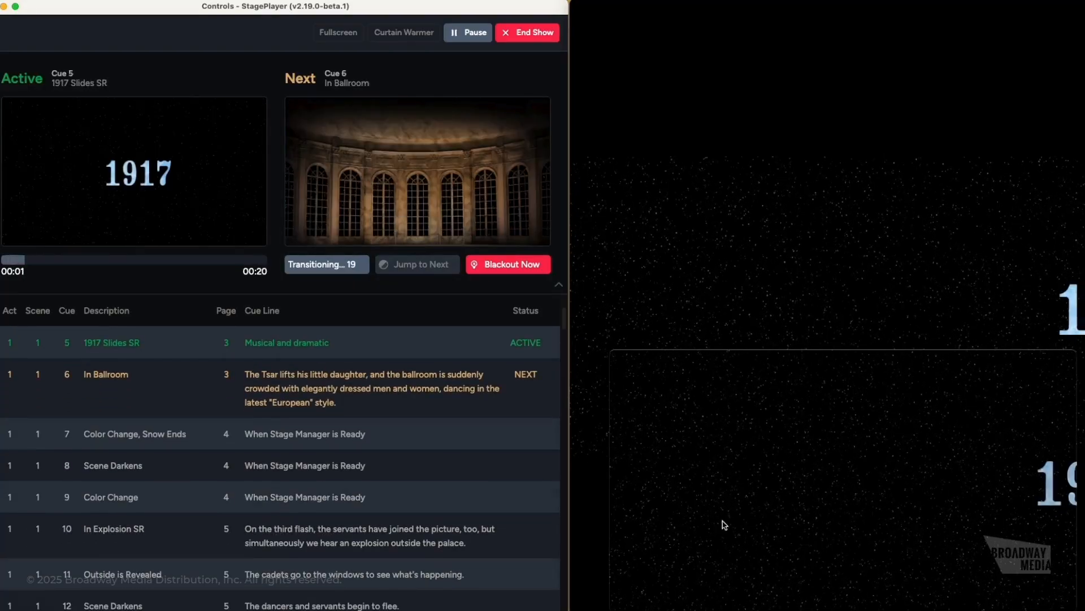
{"action": "left_click", "coordinate": [419, 264]}
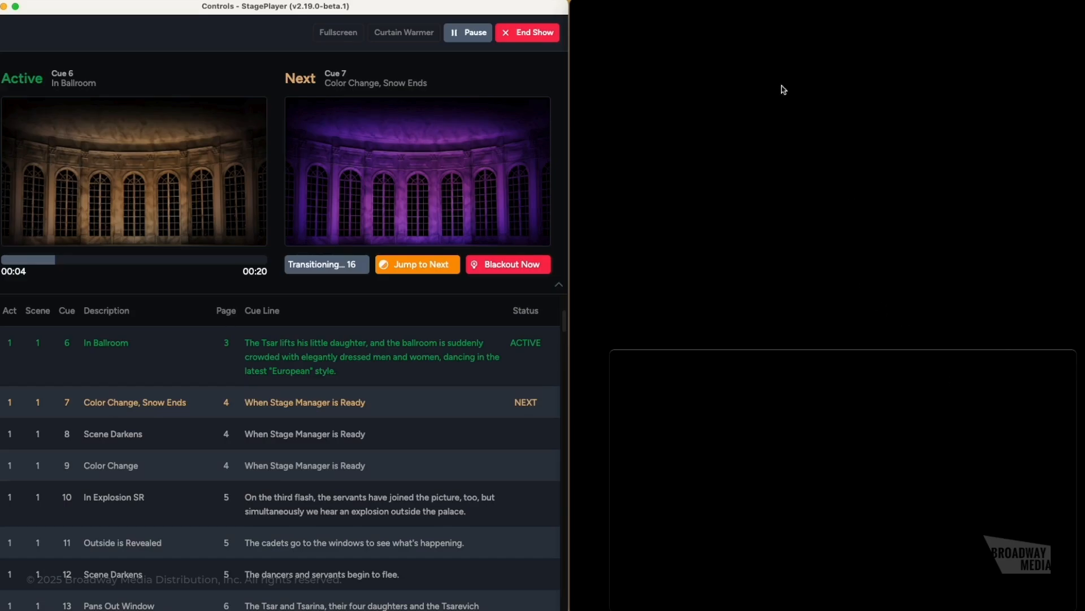
{"action": "left_click_drag", "start_coordinate": [836, 6], "coordinate": [899, 402]}
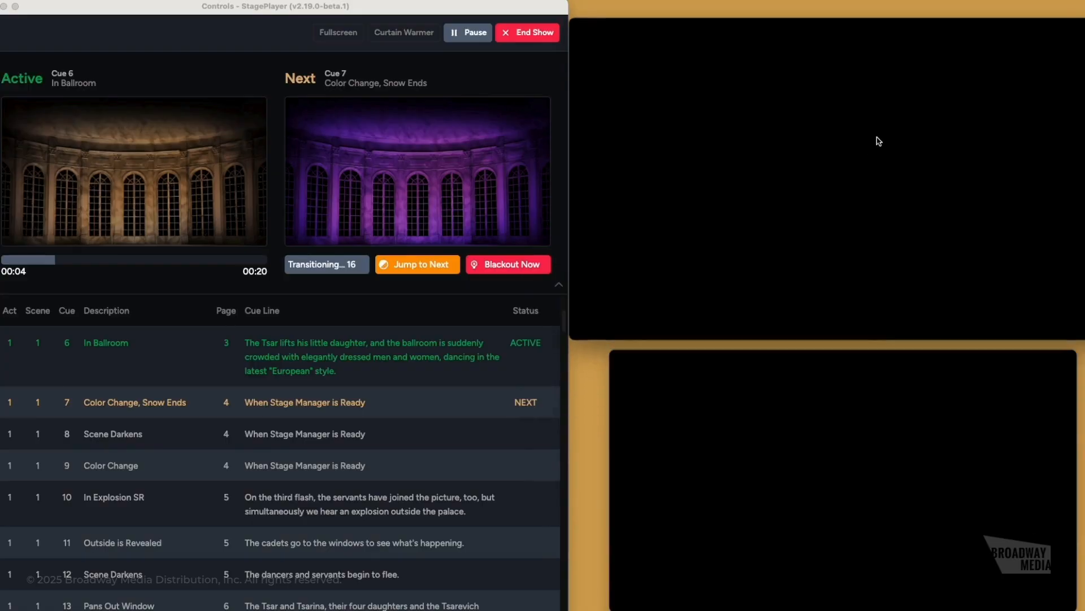
{"action": "left_click", "coordinate": [514, 46]}
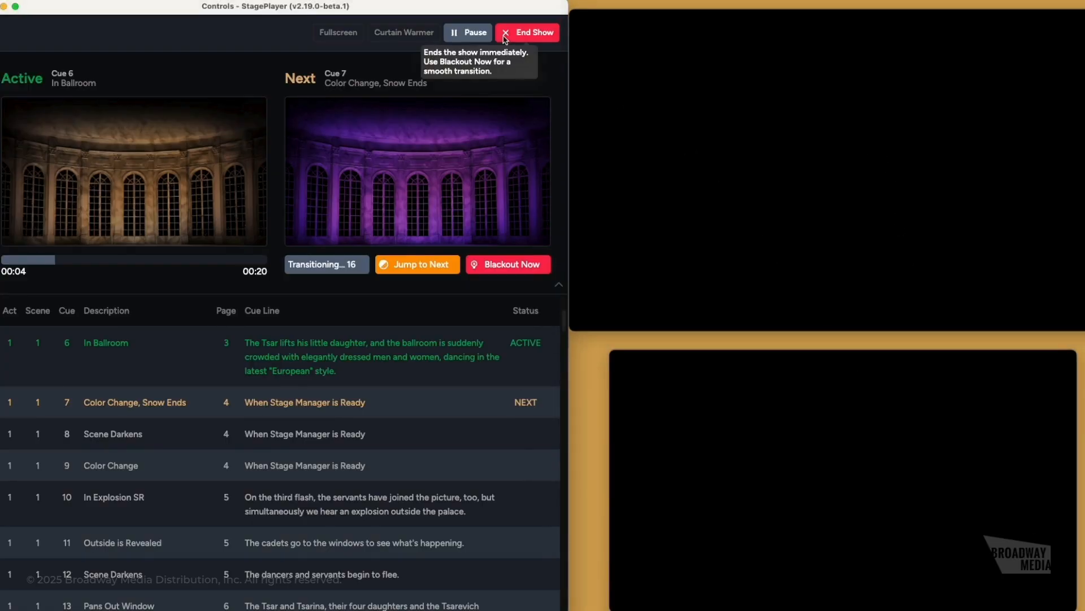
{"action": "left_click", "coordinate": [506, 40]}
- Confirm ending the show, close Output 2 in Outputs settings, and open Anastasia's cue editor
{"action": "left_click", "coordinate": [232, 340]}
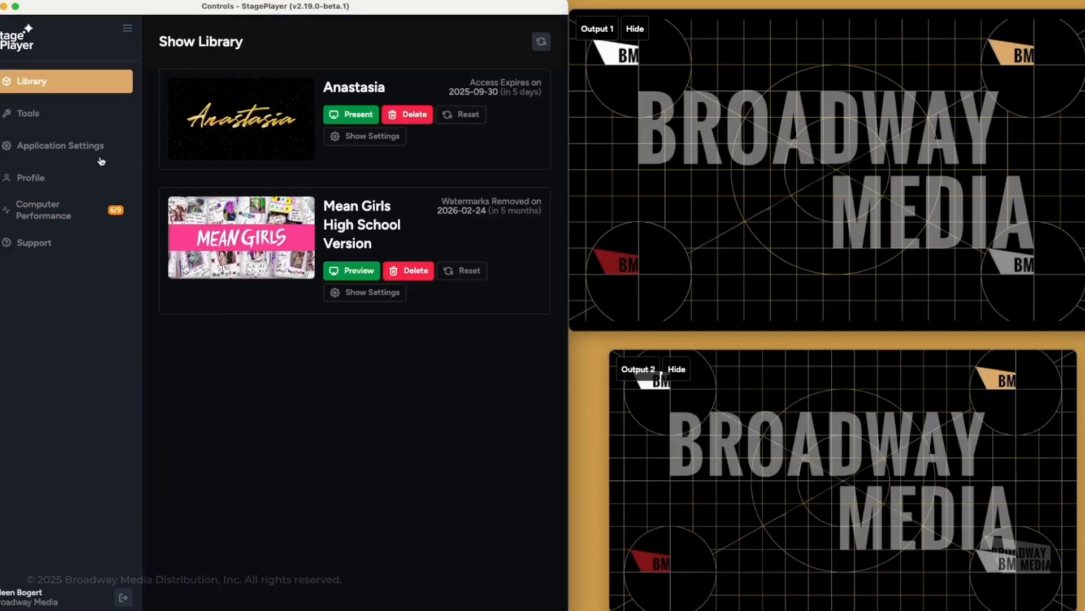
{"action": "left_click", "coordinate": [78, 147]}
{"action": "left_click", "coordinate": [221, 85]}
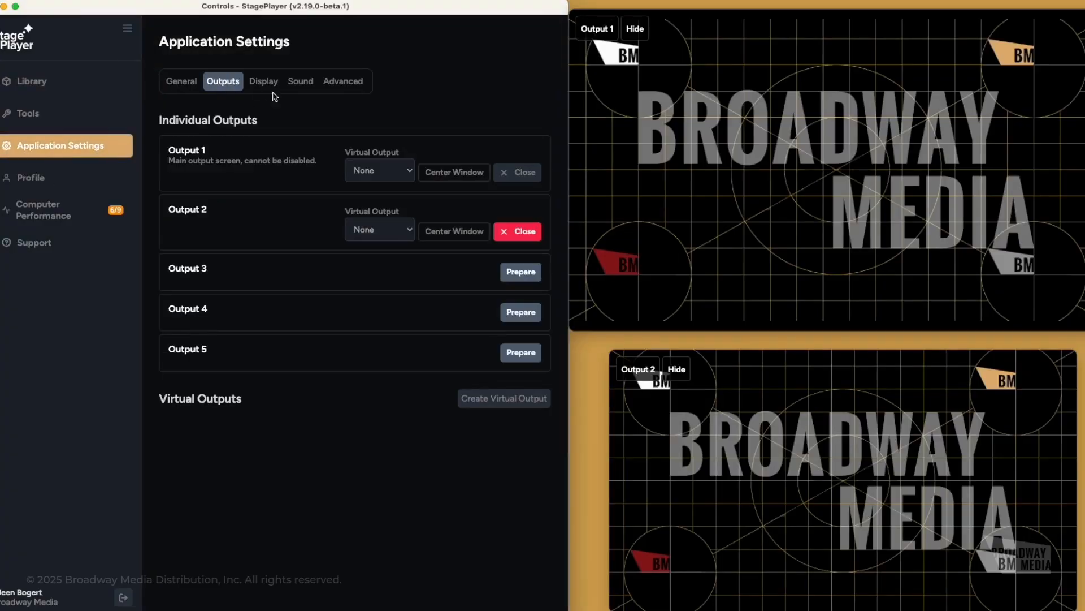
{"action": "left_click", "coordinate": [522, 231]}
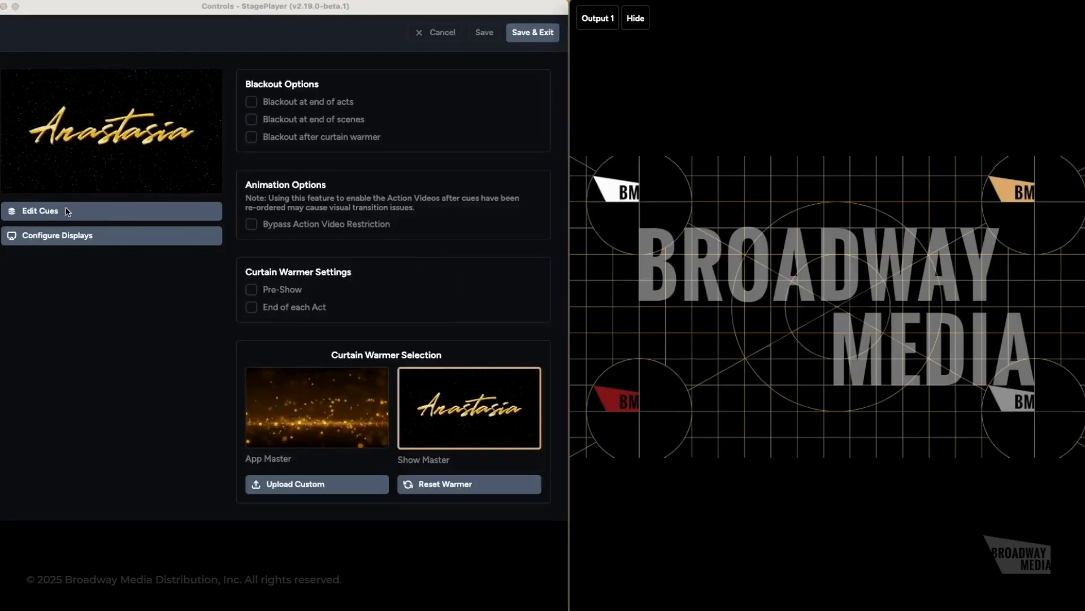
{"action": "left_click", "coordinate": [68, 213]}
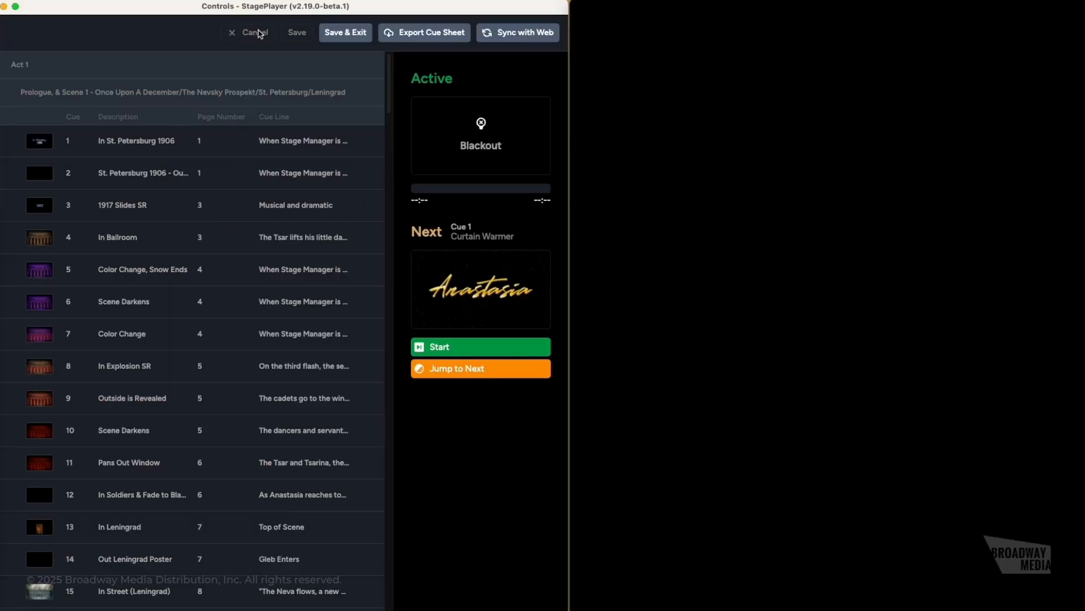
{"action": "left_click", "coordinate": [260, 34]}
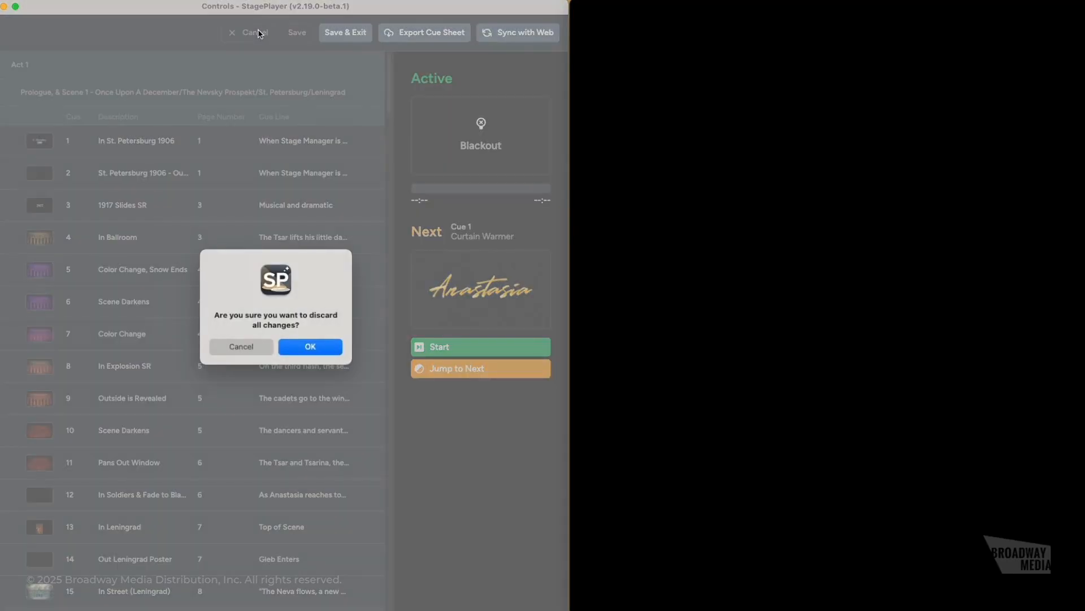
{"action": "left_click", "coordinate": [311, 347]}
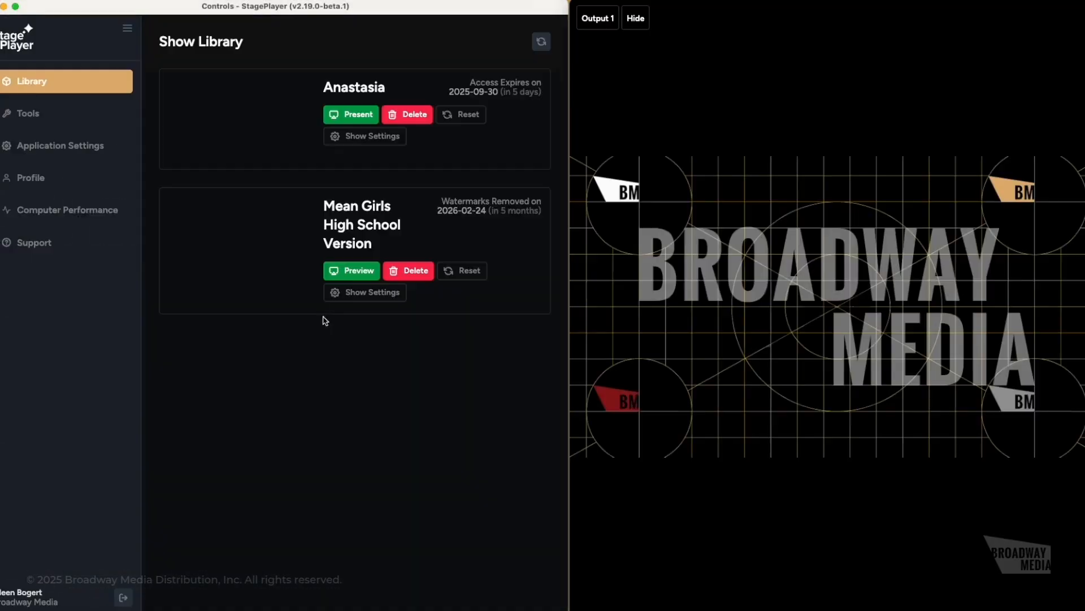
{"action": "left_click", "coordinate": [356, 142]}
{"action": "left_click", "coordinate": [148, 216]}
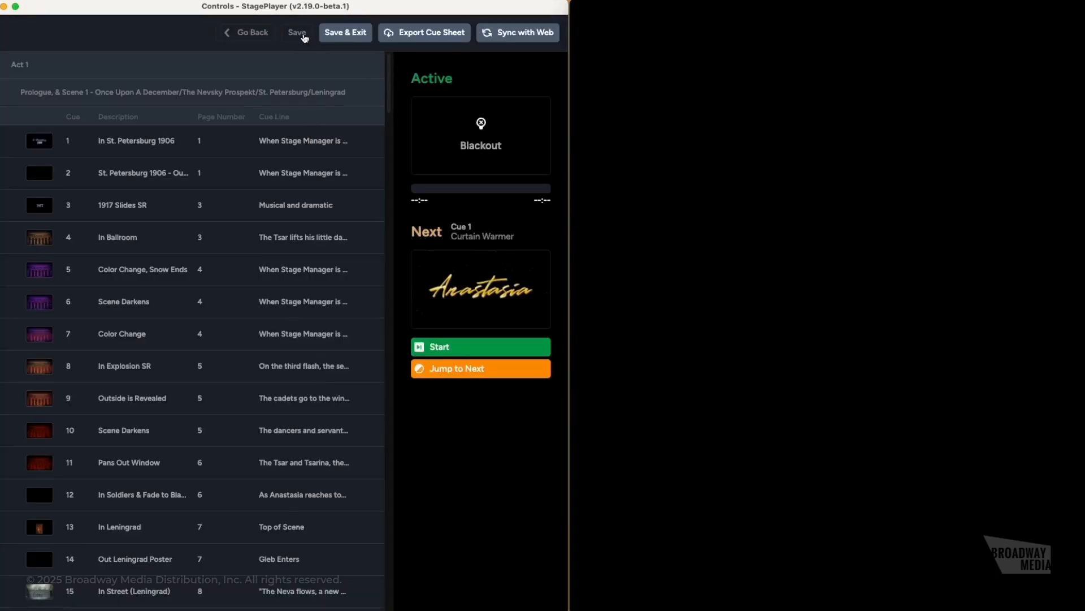
{"action": "left_click", "coordinate": [346, 33]}
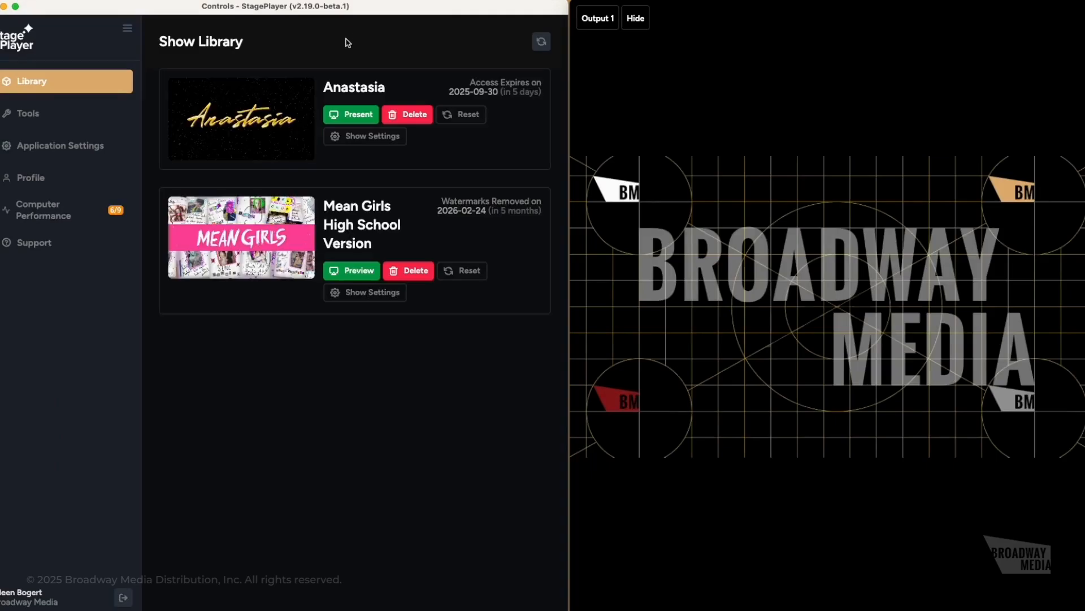
{"action": "left_click", "coordinate": [371, 136]}
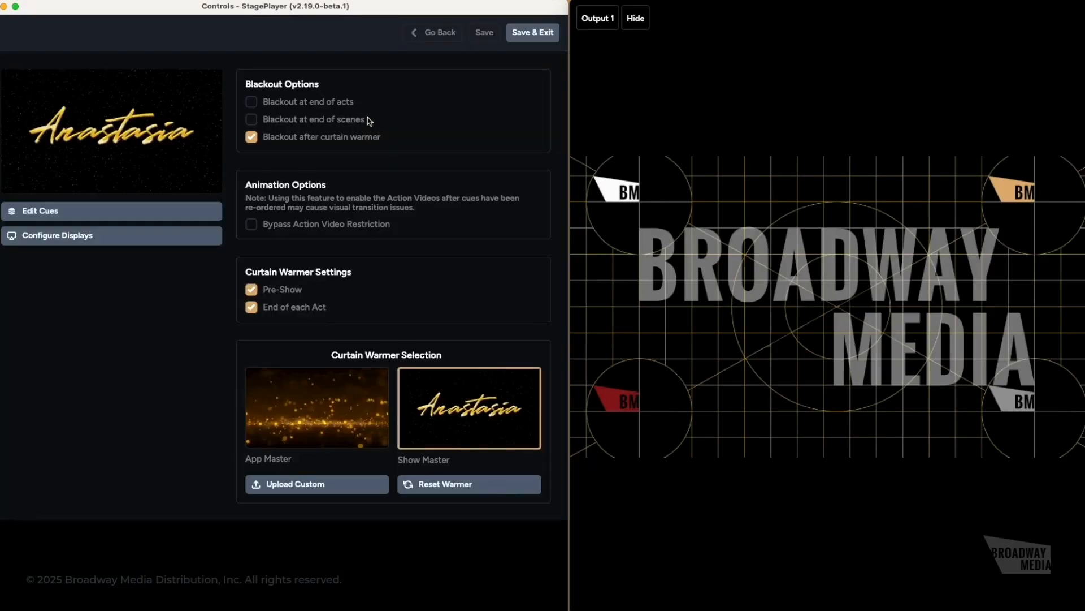
{"action": "left_click", "coordinate": [150, 216]}
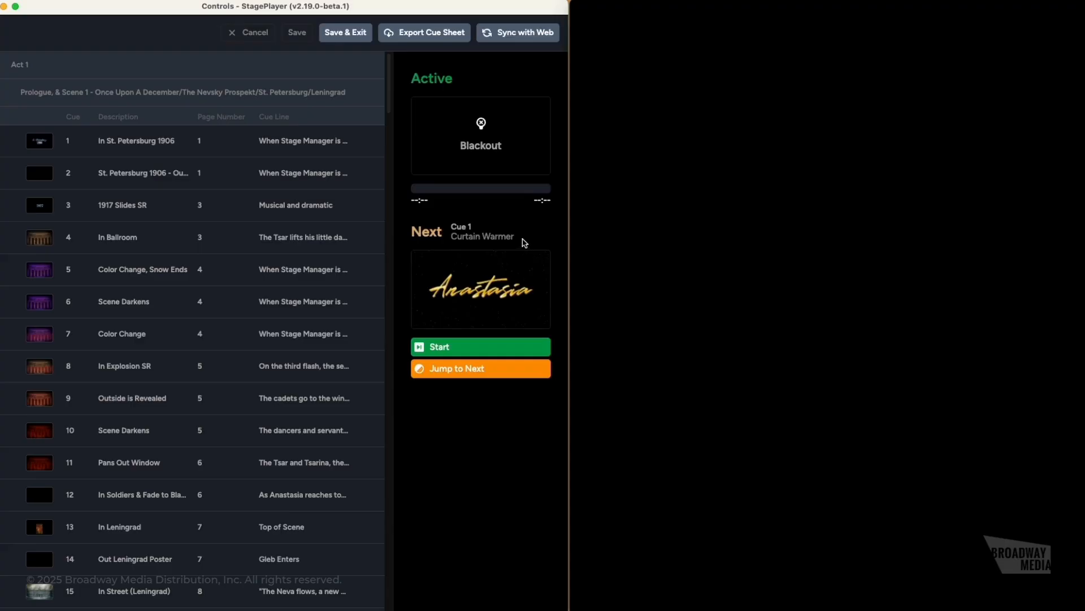
- Start the show on Cue 1 Curtain Warmer, then jump ahead to make Cue 2 Blackout active
{"action": "left_click", "coordinate": [471, 347]}
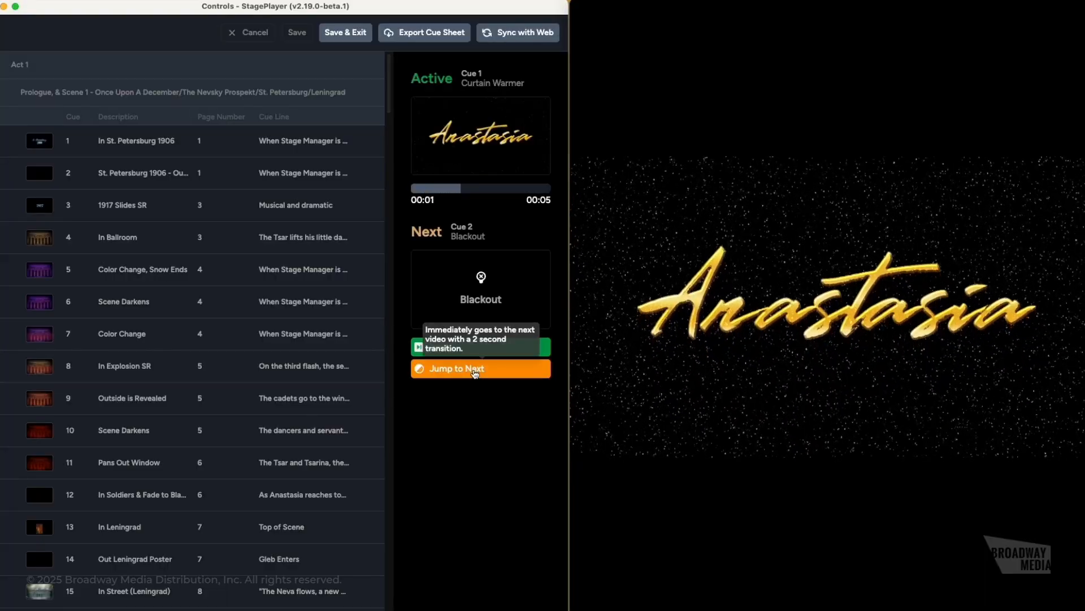
{"action": "left_click", "coordinate": [475, 371]}
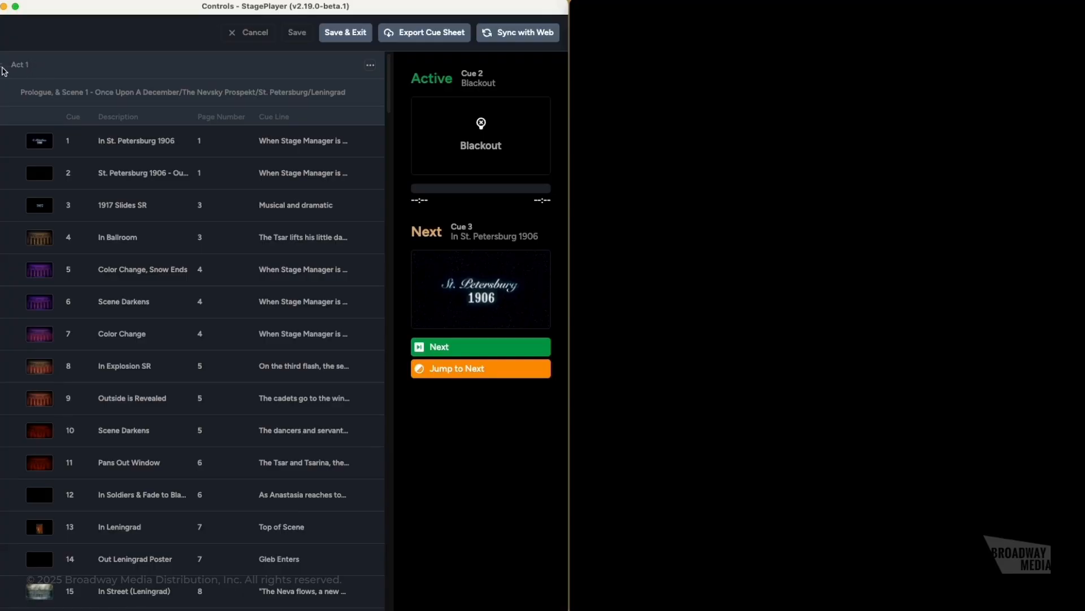
- Disable Act 1 and re-enable it, then glance at its image filters and close them
{"action": "left_click_drag", "start_coordinate": [1, 69], "coordinate": [76, 89]}
{"action": "left_click", "coordinate": [371, 67]}
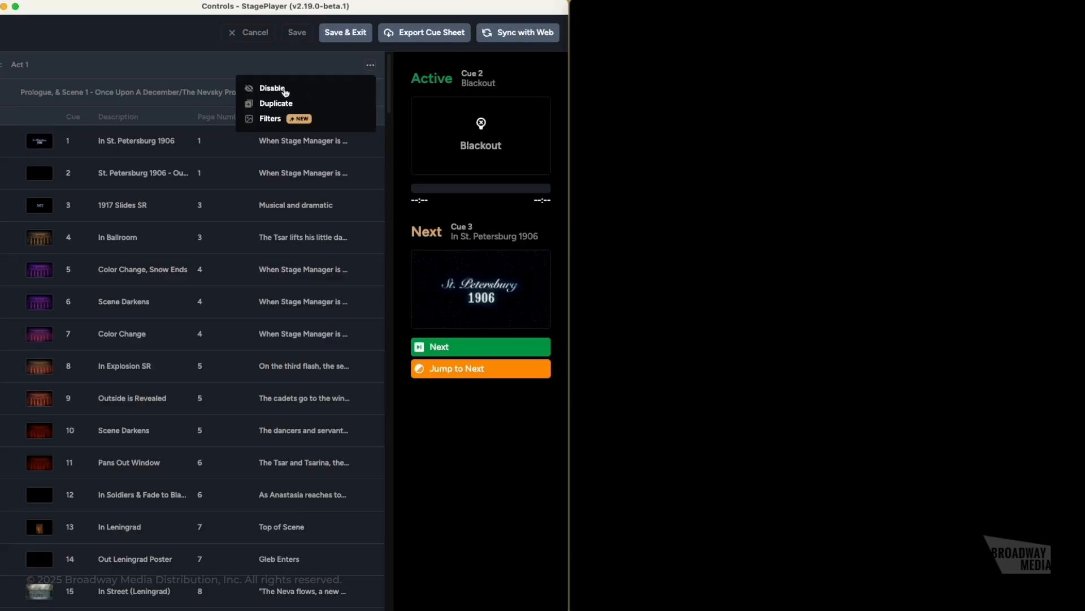
{"action": "left_click", "coordinate": [284, 91]}
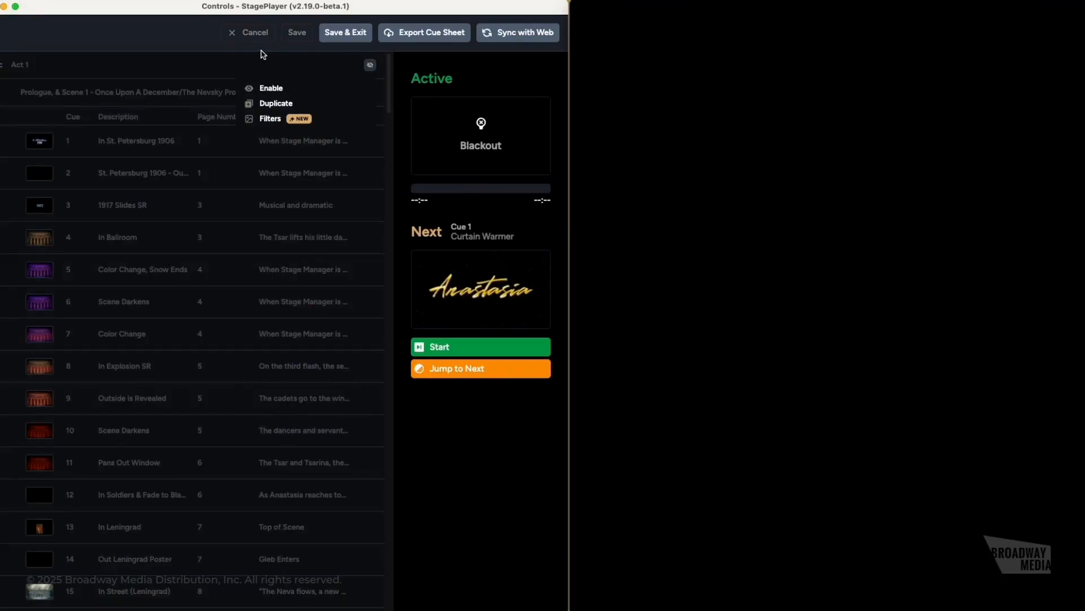
{"action": "left_click", "coordinate": [273, 91]}
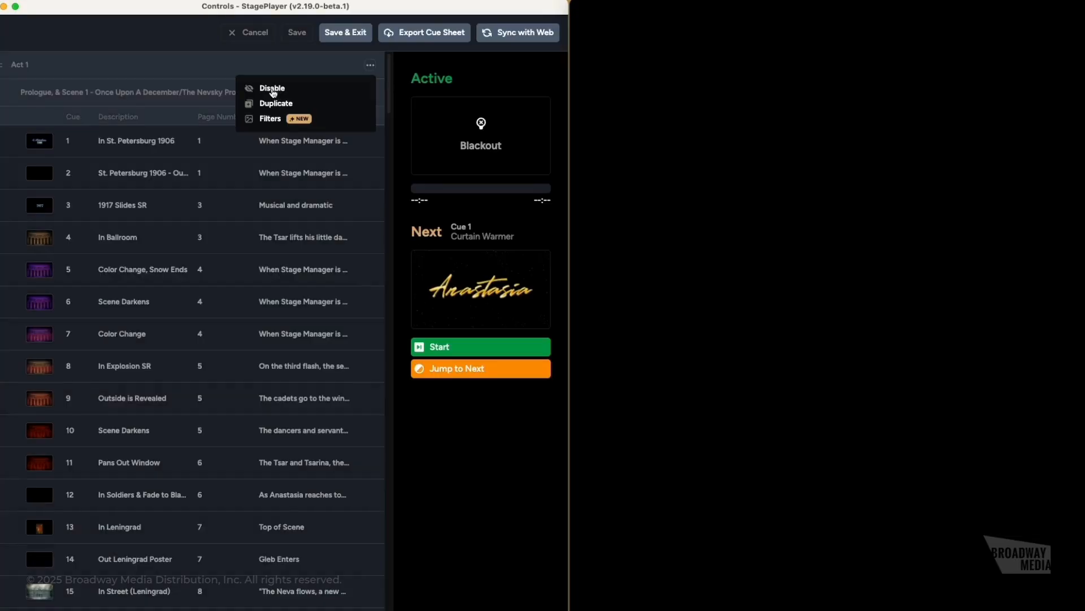
{"action": "left_click", "coordinate": [209, 72]}
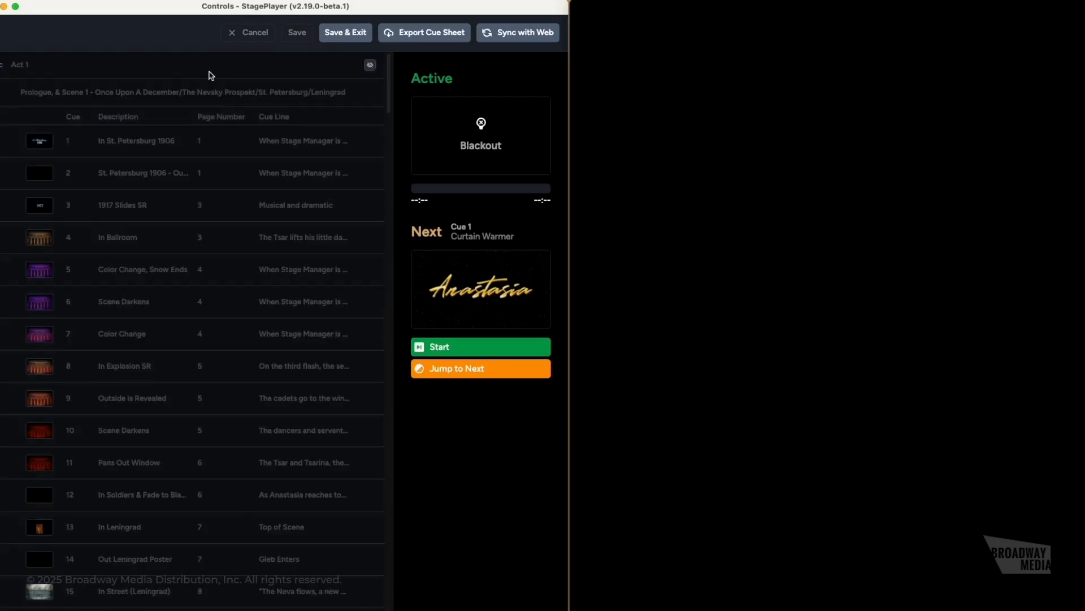
{"action": "left_click", "coordinate": [371, 68]}
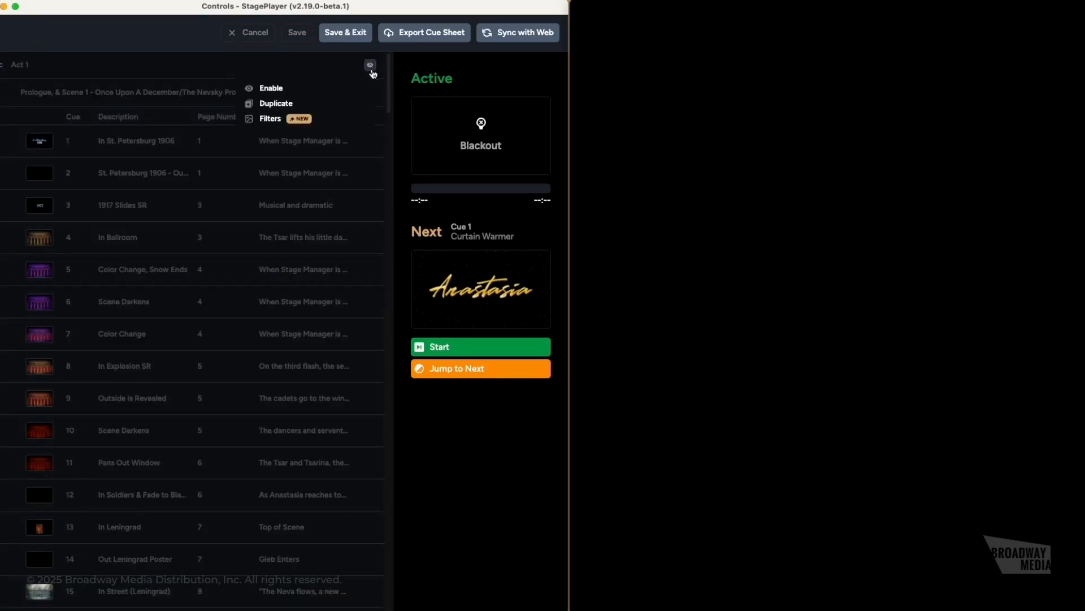
{"action": "left_click", "coordinate": [276, 90]}
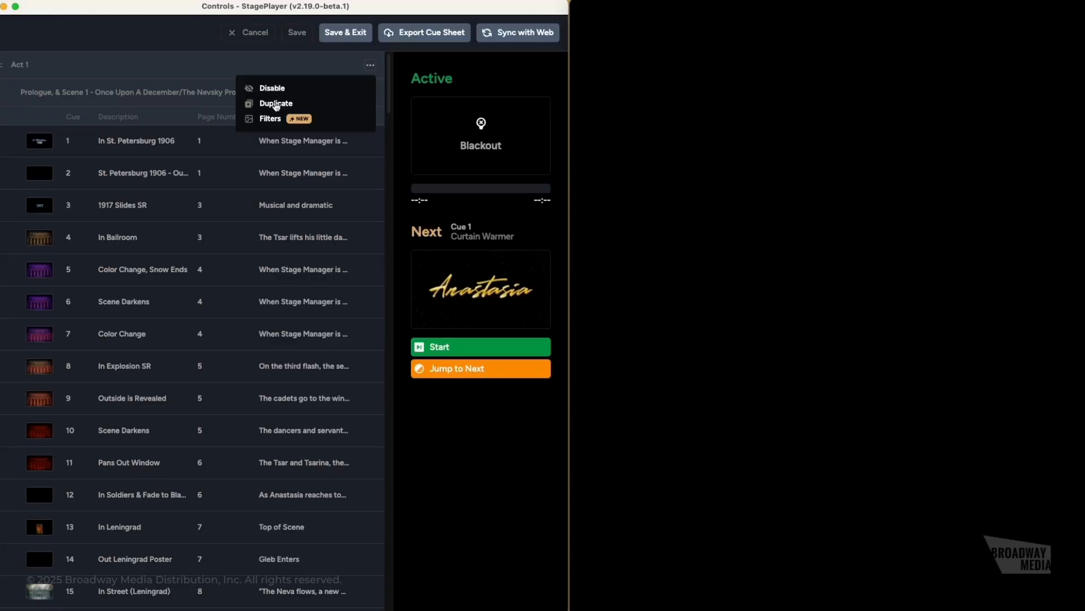
{"action": "left_click", "coordinate": [276, 119]}
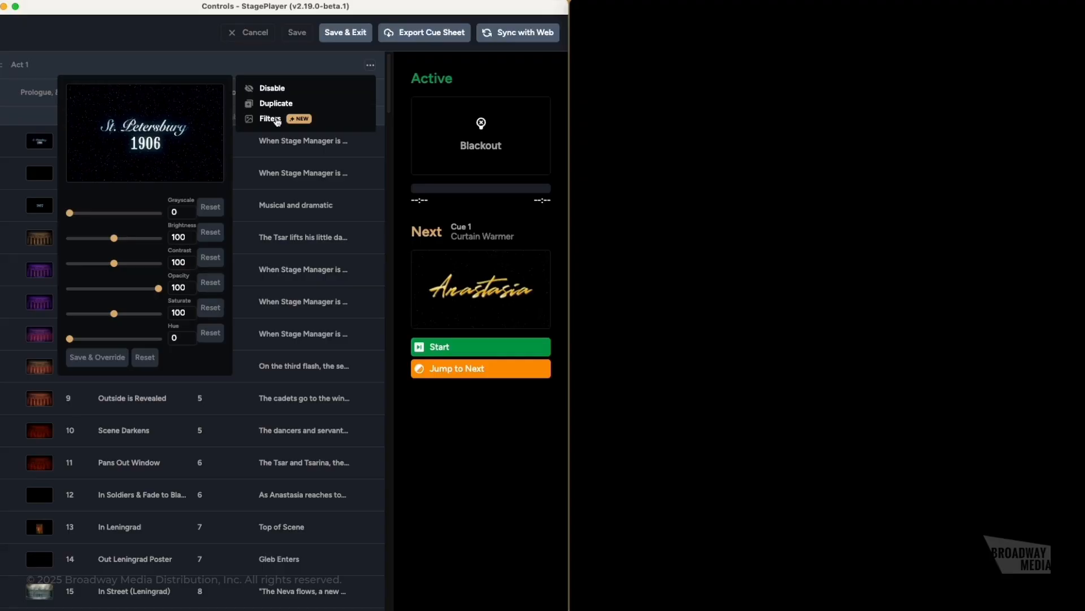
{"action": "left_click", "coordinate": [296, 60]}
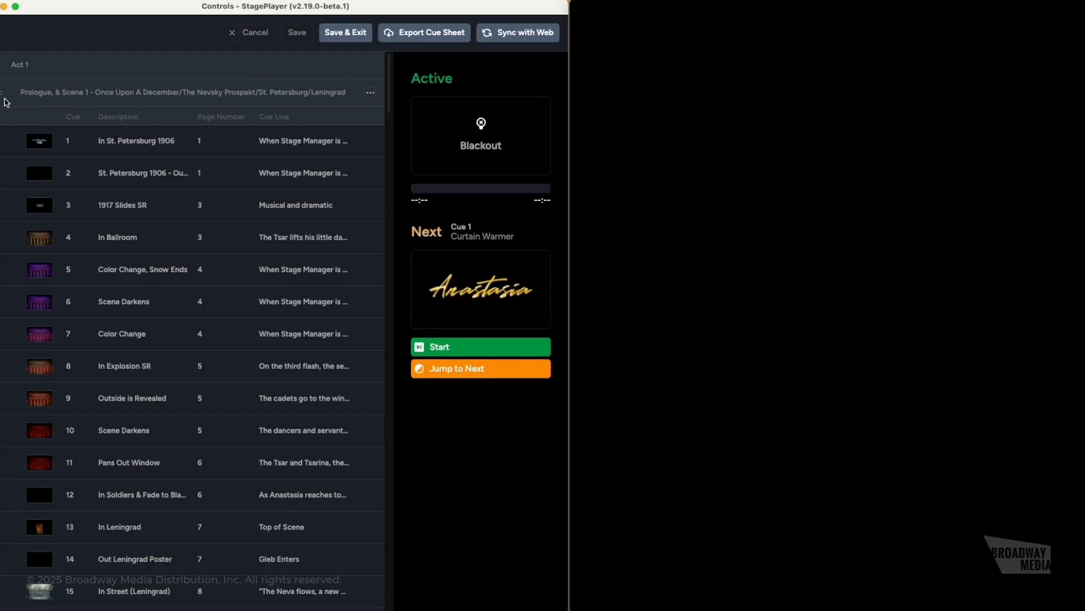
- Disable the Prologue scene's cues, then re-enable them
{"action": "left_click_drag", "start_coordinate": [1, 92], "coordinate": [2, 115]}
{"action": "left_click", "coordinate": [370, 94]}
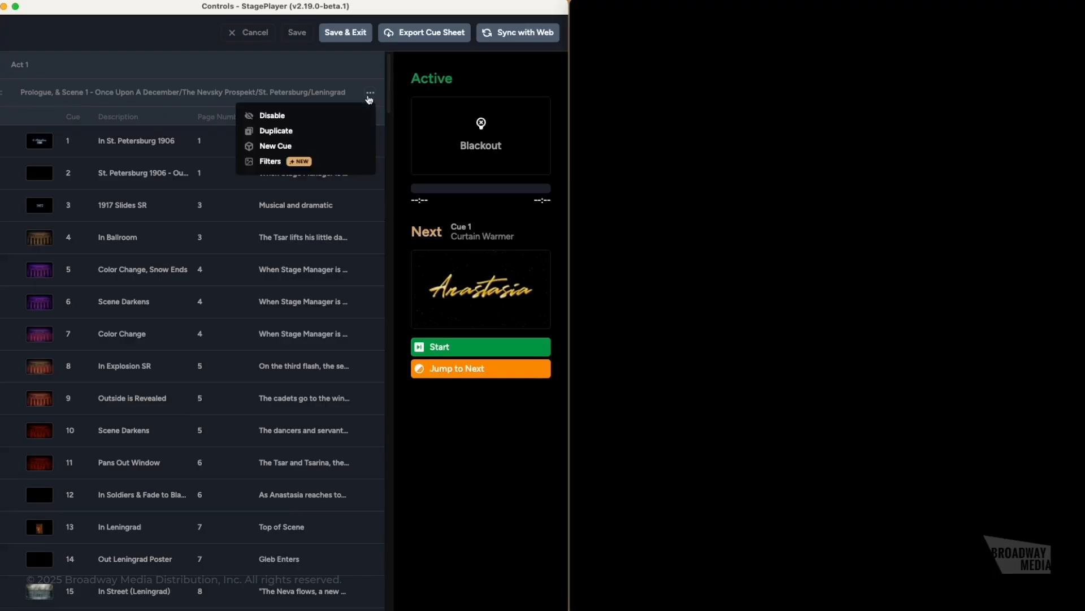
{"action": "left_click", "coordinate": [284, 117]}
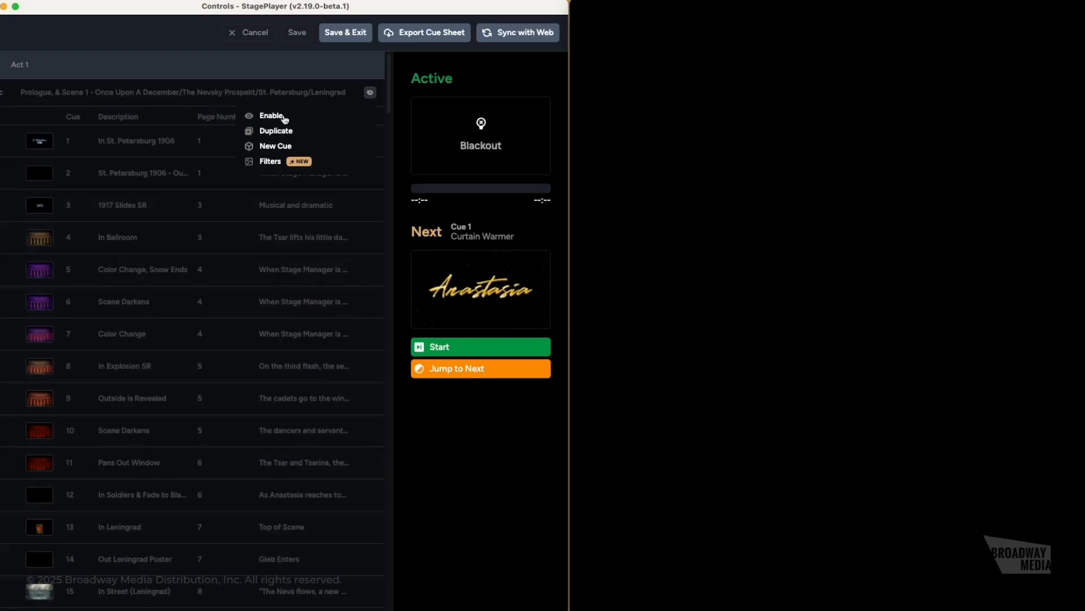
{"action": "left_click", "coordinate": [284, 117]}
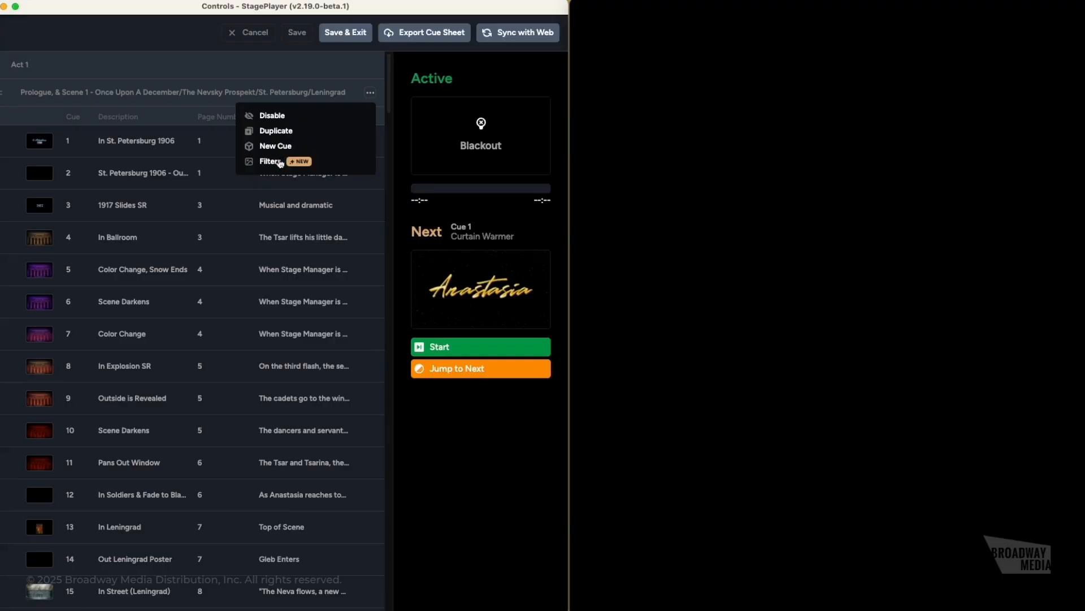
- Try Prologue filters of contrast 160, saturation 150 and hue 119, then reset them to defaults
{"action": "left_click", "coordinate": [280, 162]}
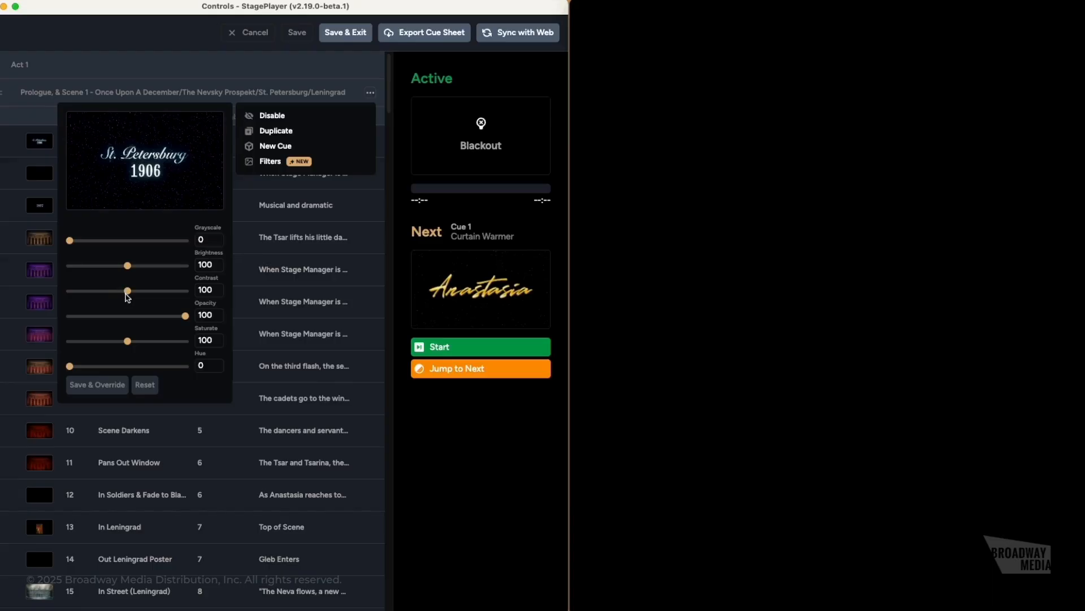
{"action": "left_click_drag", "start_coordinate": [129, 295], "coordinate": [164, 300]}
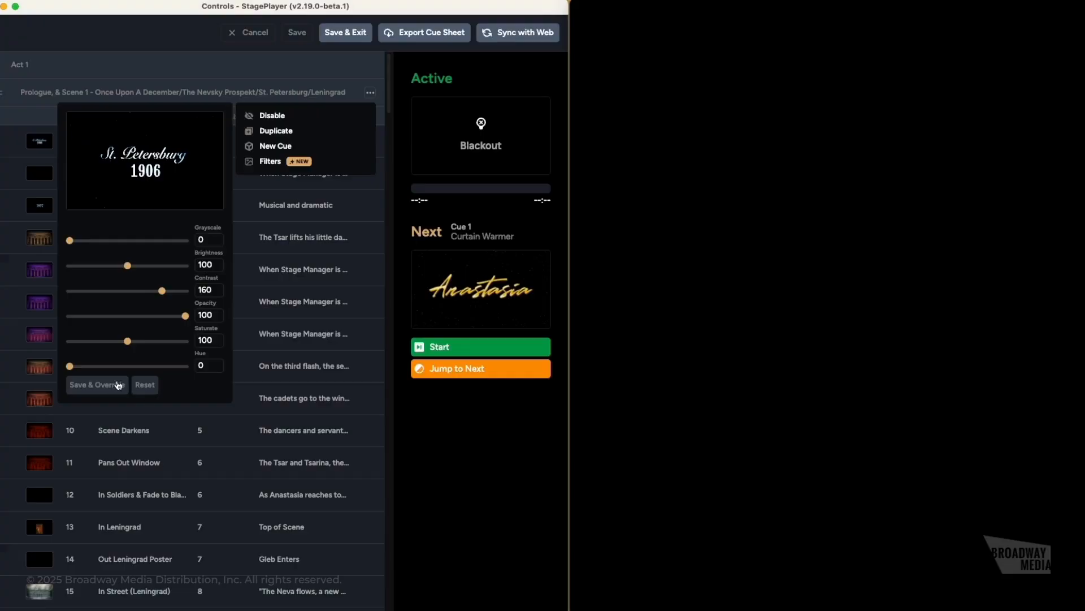
{"action": "left_click_drag", "start_coordinate": [127, 340], "coordinate": [157, 340]}
{"action": "left_click_drag", "start_coordinate": [70, 366], "coordinate": [107, 367]}
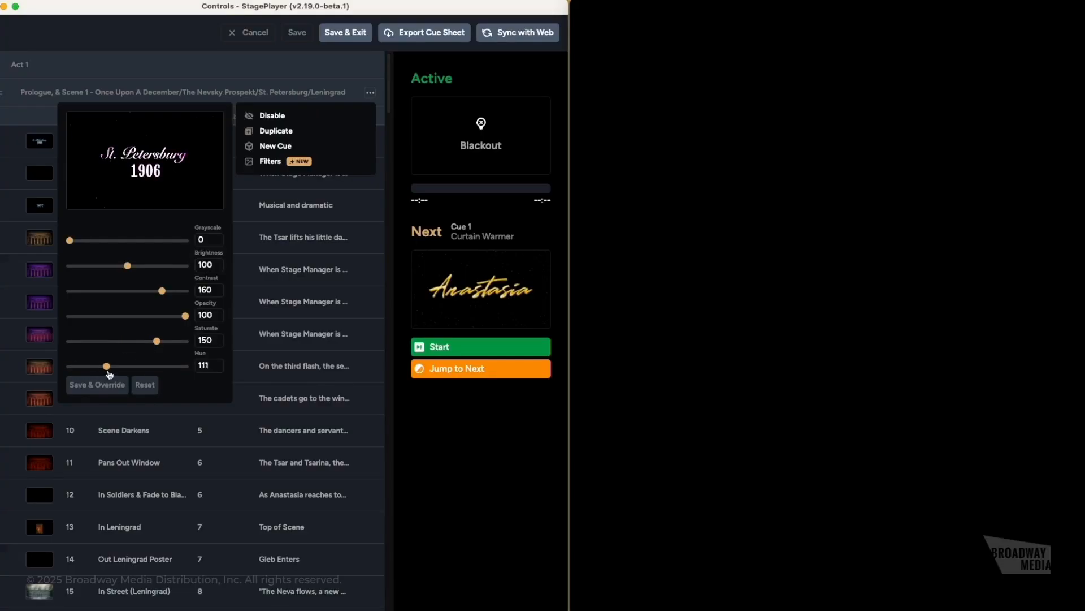
{"action": "left_click", "coordinate": [145, 385]}
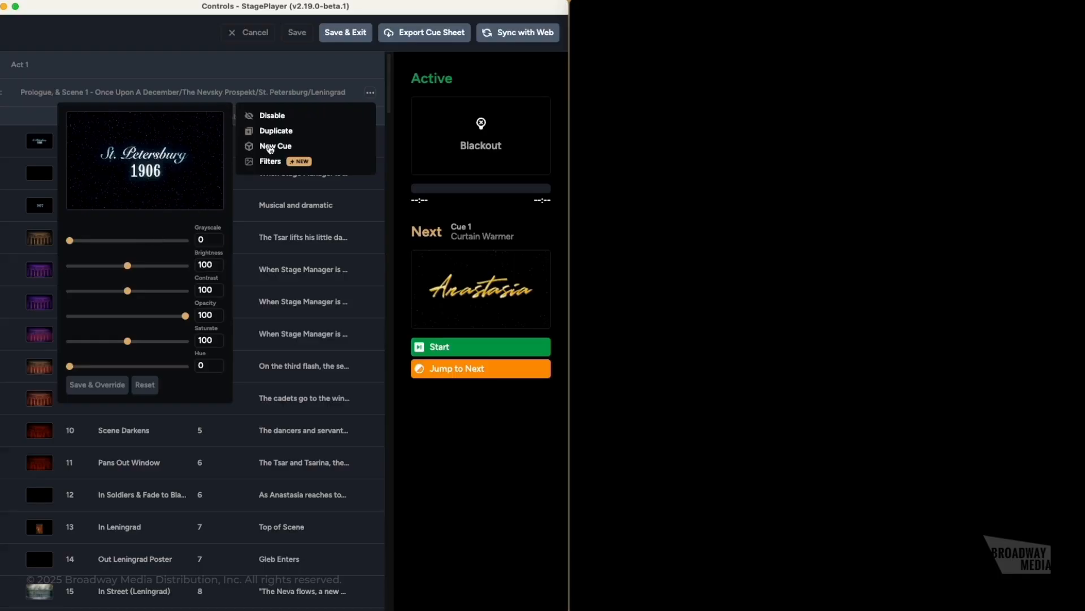
{"action": "mouse_move", "coordinate": [271, 148]}
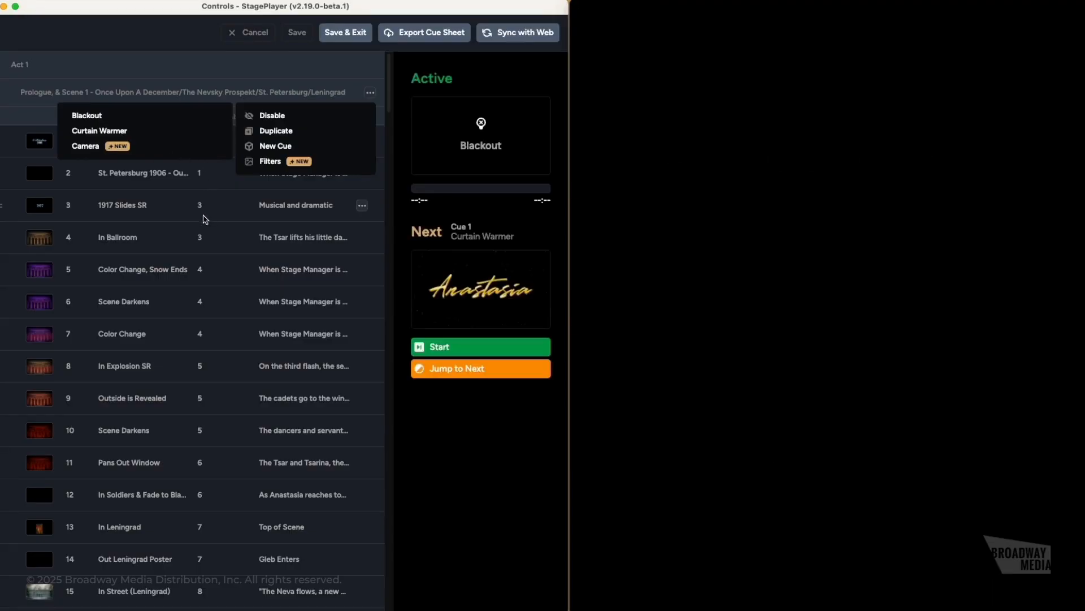
- Jump playback in turn to the In Black Market, Blackout and Curtain Warmer cues
{"action": "scroll", "coordinate": [201, 223], "scroll_direction": "down", "scroll_amount": 10}
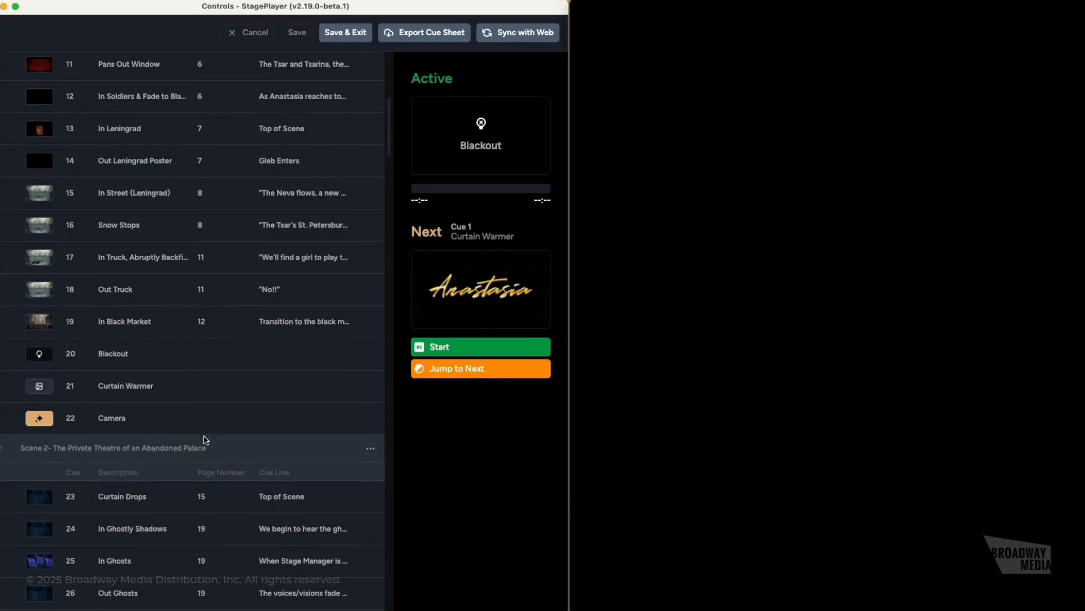
{"action": "mouse_move", "coordinate": [2, 354]}
{"action": "left_mouse_down"}
{"action": "mouse_move", "coordinate": [6, 143]}
{"action": "mouse_move", "coordinate": [39, 298]}
{"action": "mouse_move", "coordinate": [15, 361]}
{"action": "left_mouse_up"}
{"action": "left_click", "coordinate": [363, 322]}
{"action": "left_click", "coordinate": [309, 348]}
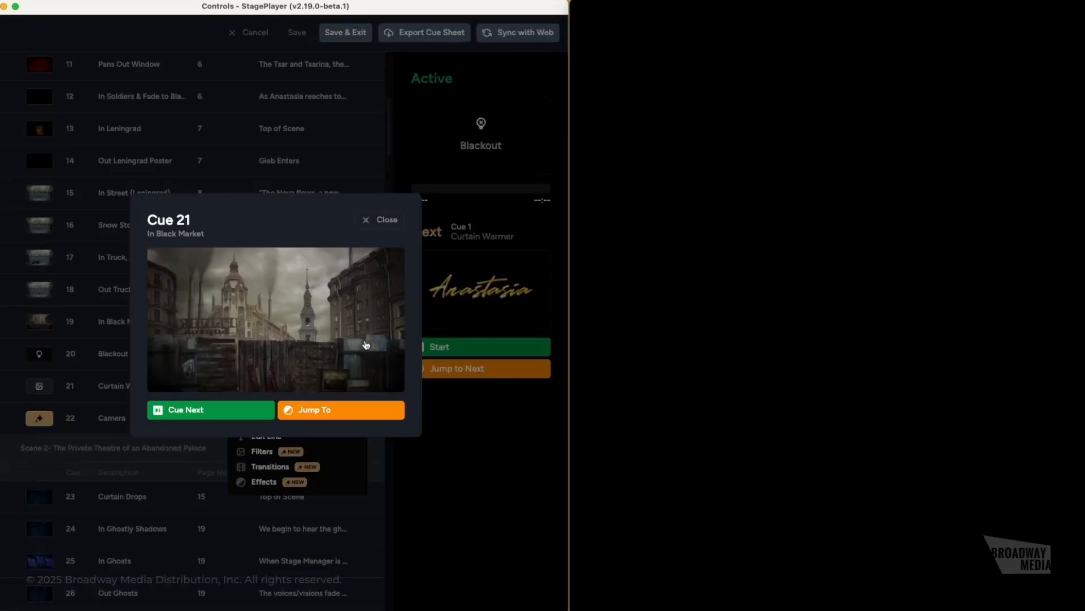
{"action": "left_click", "coordinate": [349, 416]}
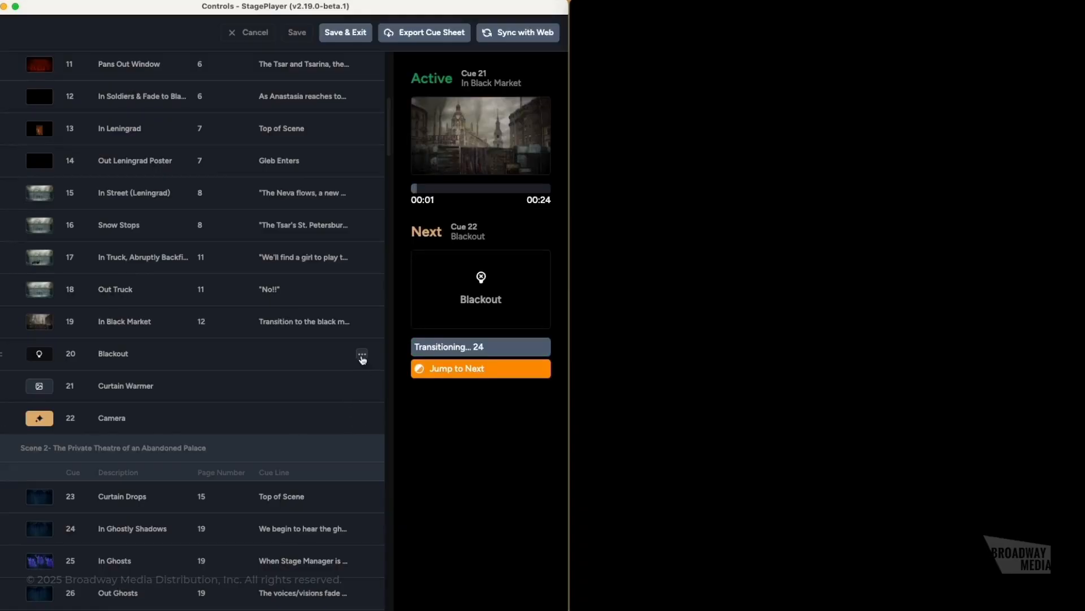
{"action": "left_click", "coordinate": [362, 356]}
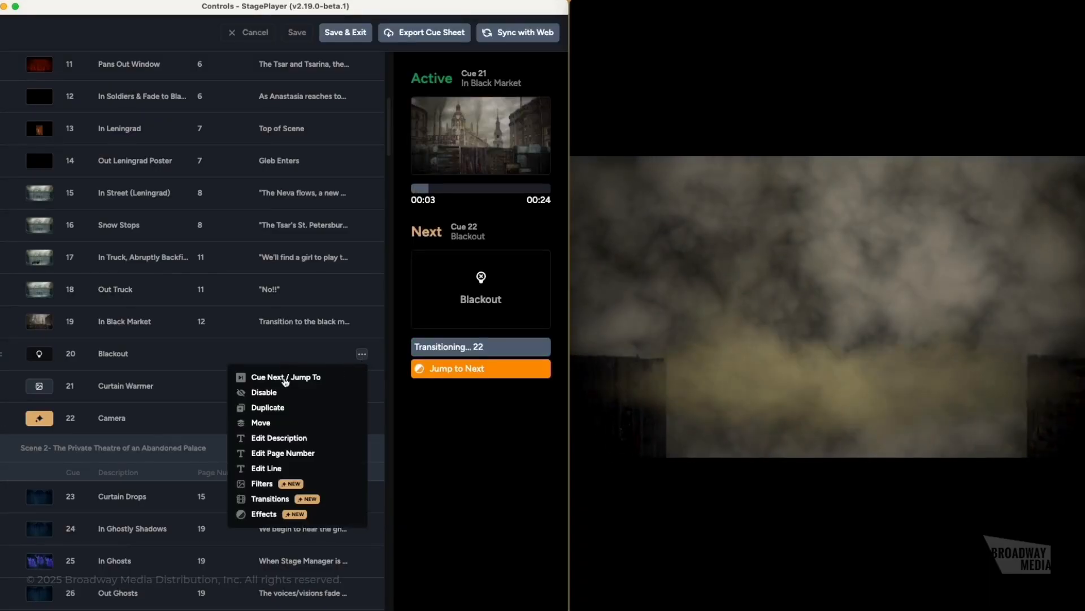
{"action": "left_click", "coordinate": [339, 378]}
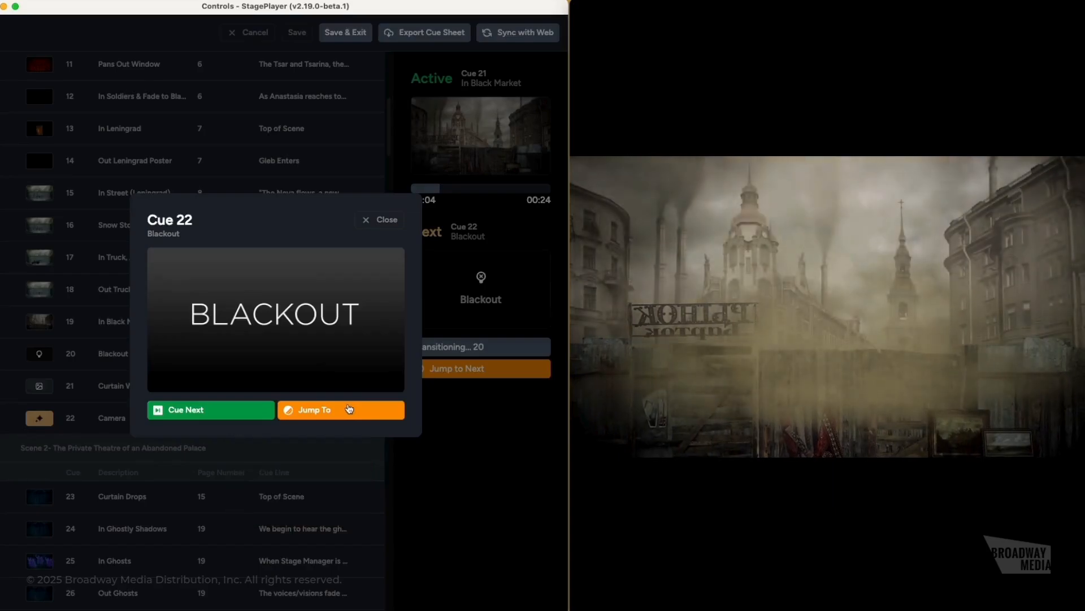
{"action": "left_click", "coordinate": [349, 413]}
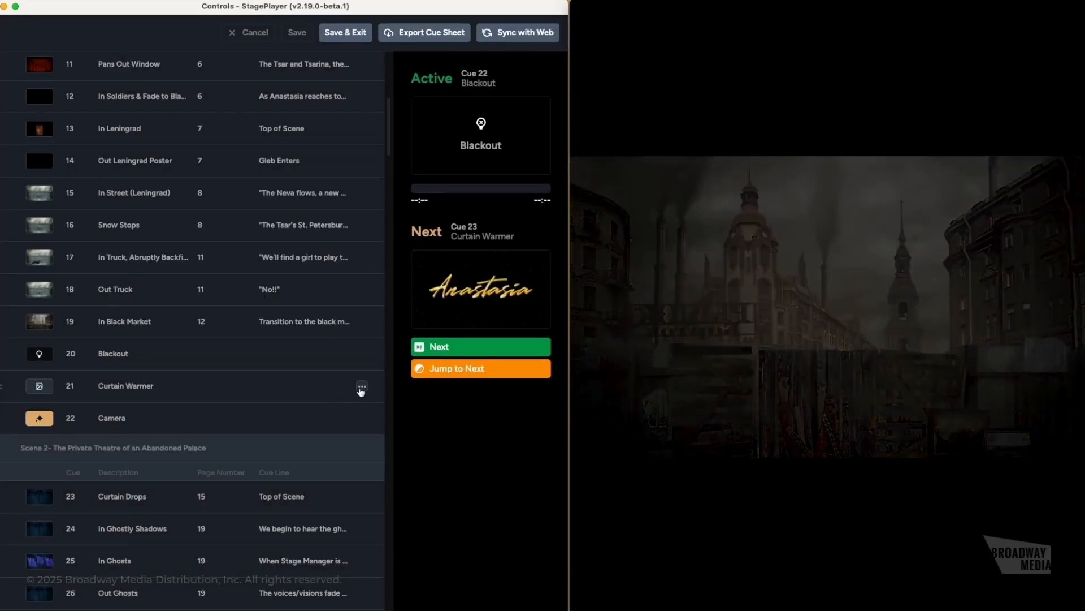
{"action": "left_click", "coordinate": [362, 388]}
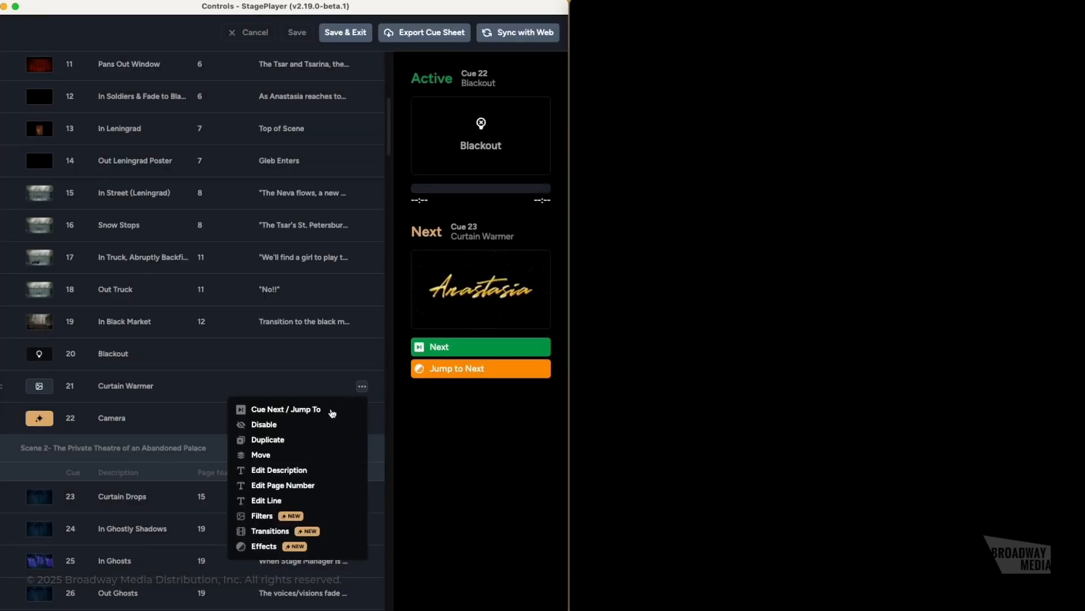
{"action": "left_click", "coordinate": [328, 413]}
{"action": "left_click", "coordinate": [322, 408]}
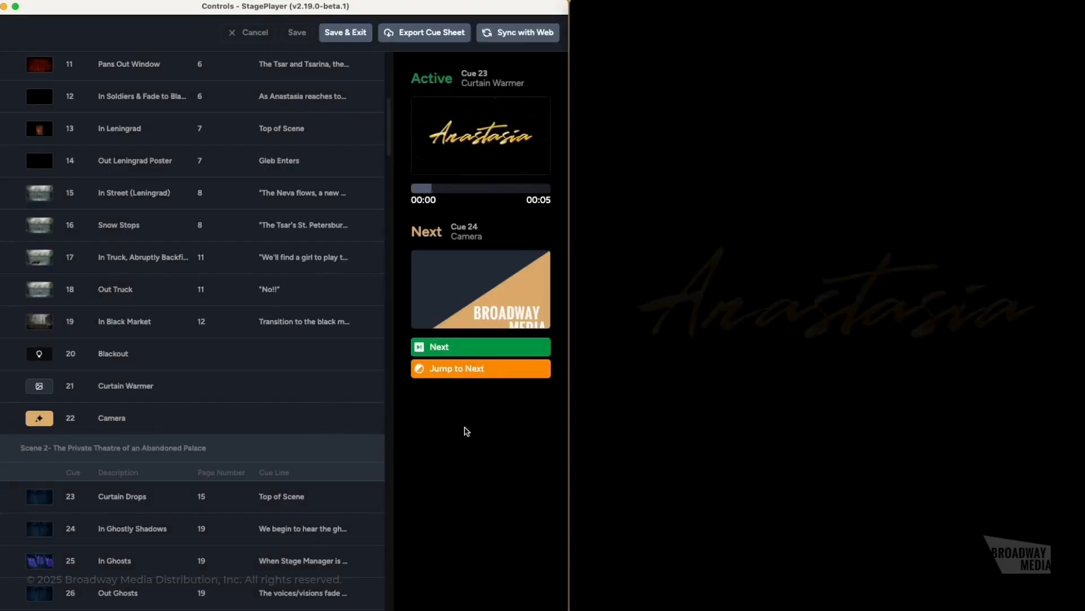
- Jump the show to the Camera cue, then advance it to Cue 25 Curtain Drops
{"action": "left_click", "coordinate": [362, 418]}
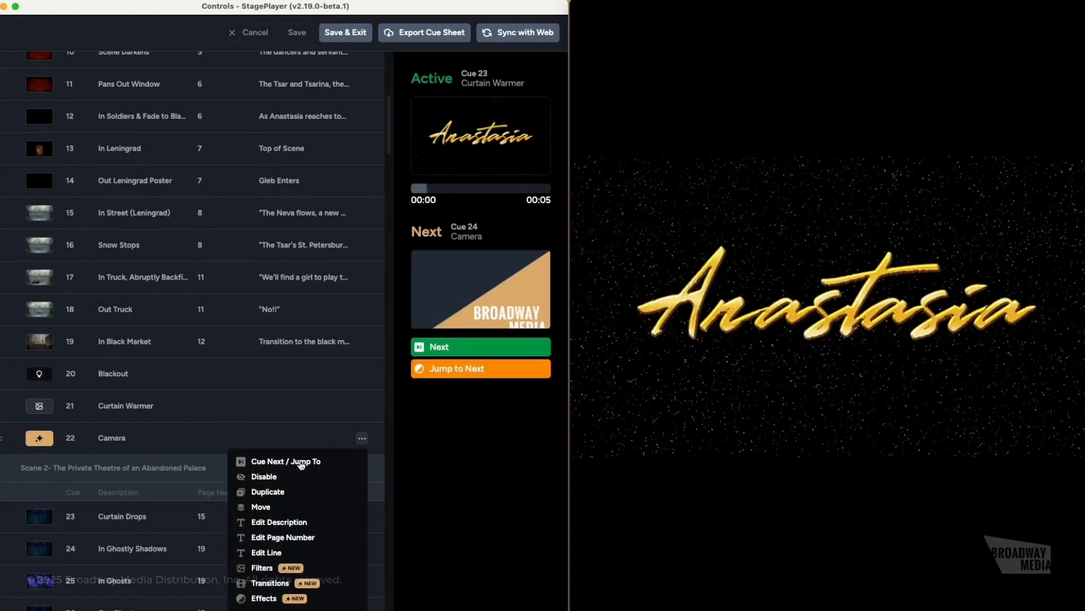
{"action": "left_click", "coordinate": [302, 464]}
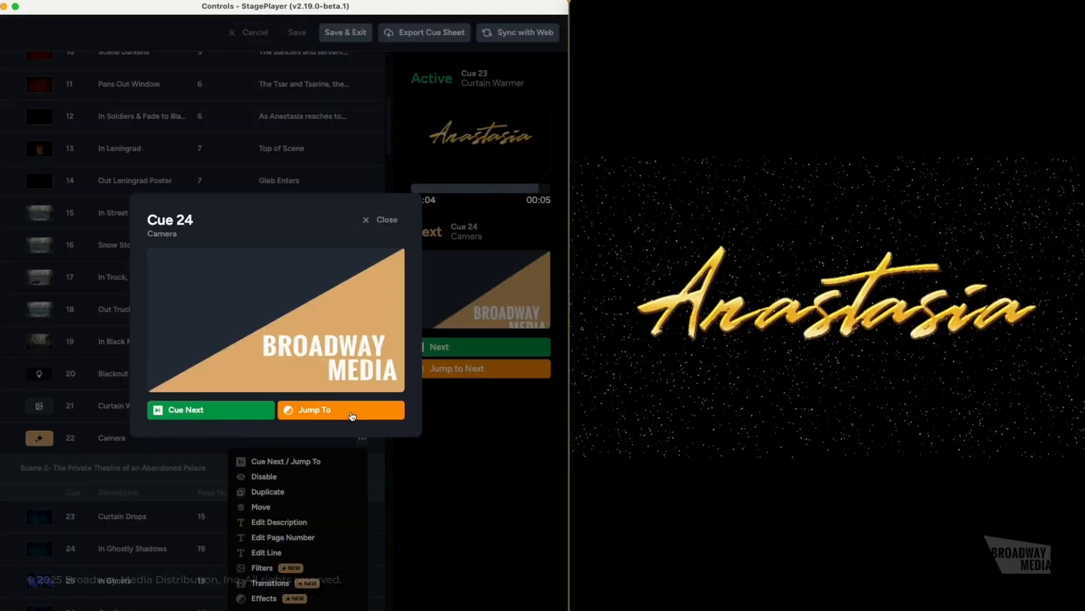
{"action": "left_click", "coordinate": [351, 416]}
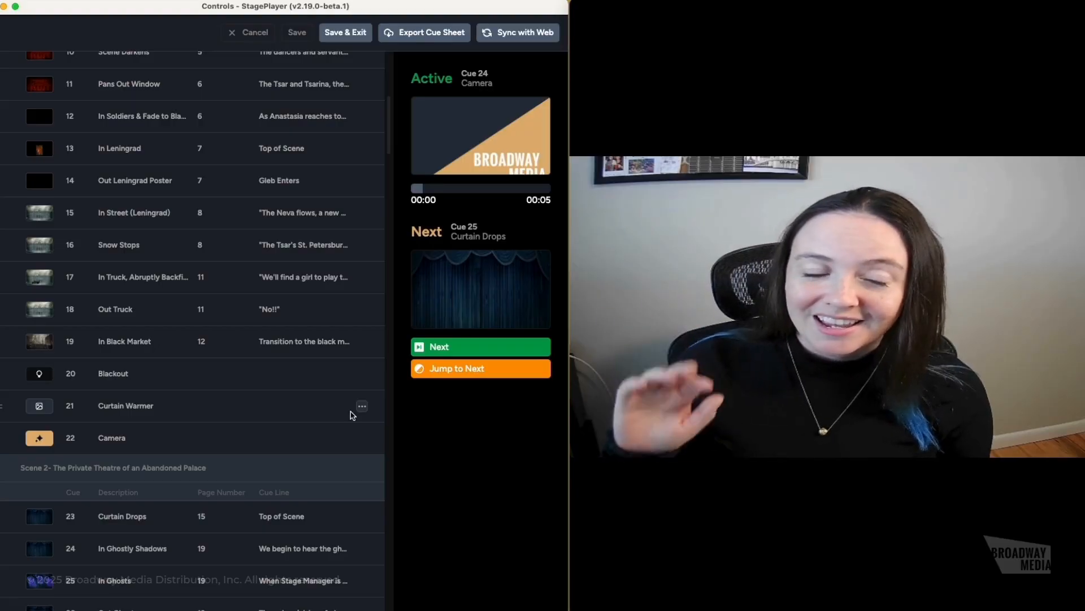
{"action": "left_click", "coordinate": [452, 347]}
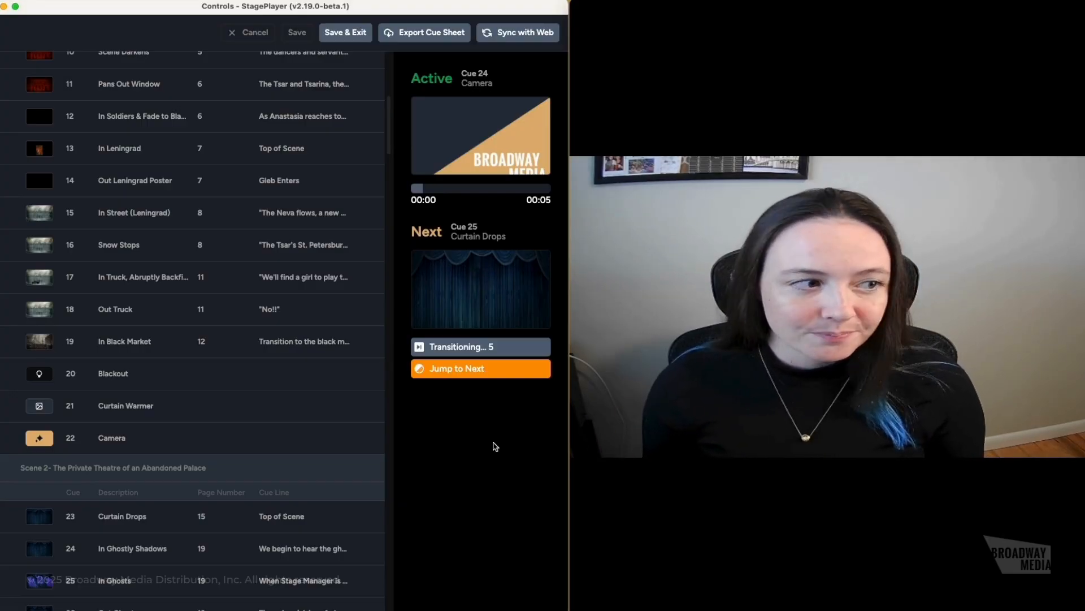
{"action": "scroll", "coordinate": [270, 324], "scroll_direction": "up", "scroll_amount": 1}
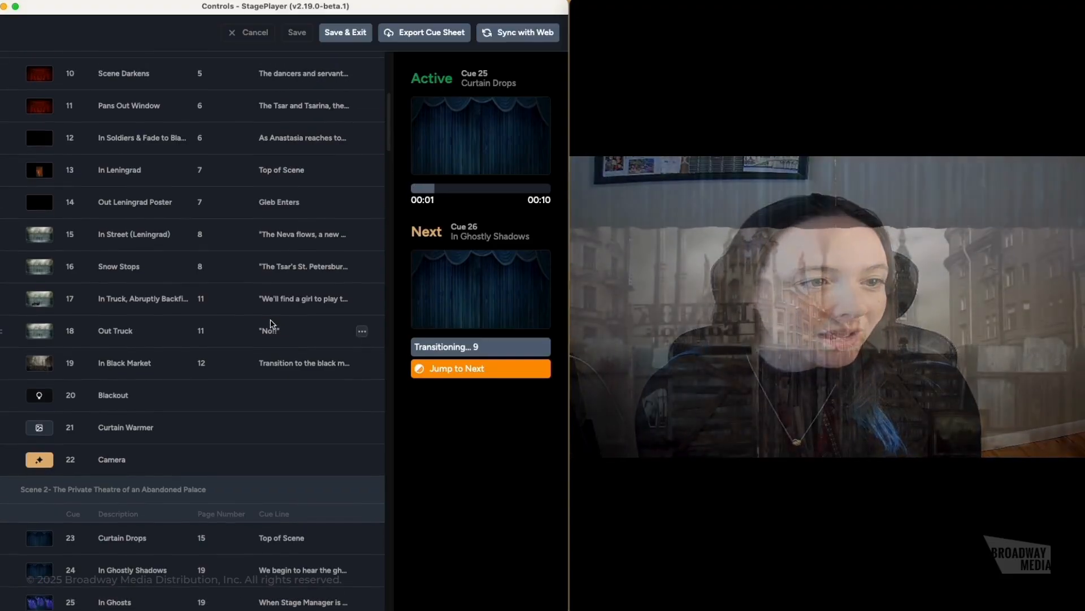
{"action": "scroll", "coordinate": [270, 323], "scroll_direction": "up", "scroll_amount": 10}
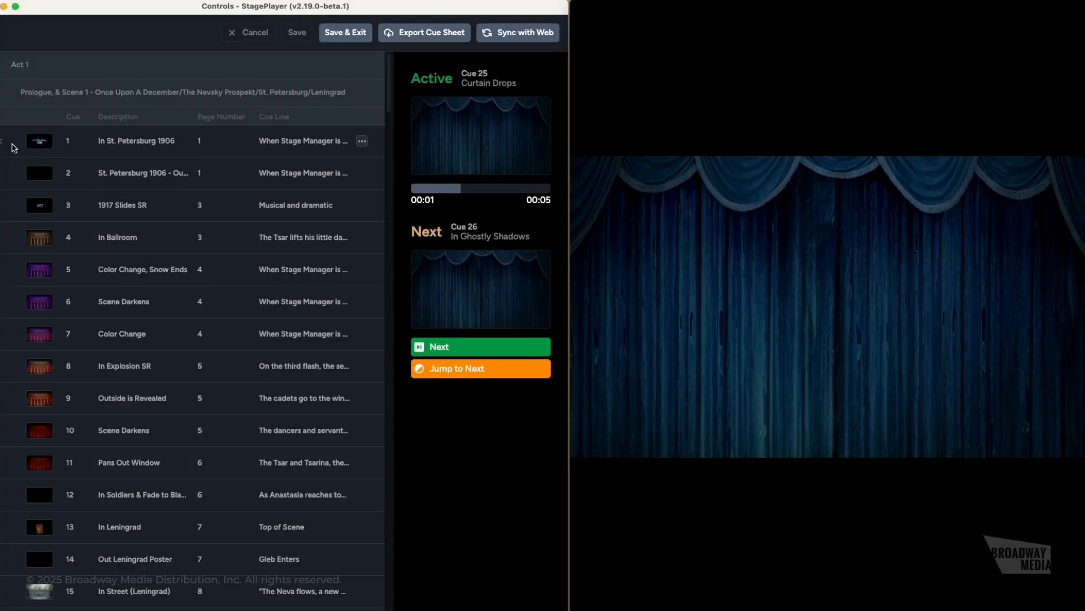
- Move 'St. Petersburg 1906 - Out to Snow' to the top of Act 1 and jump the show to it
{"action": "mouse_move", "coordinate": [2, 148]}
{"action": "left_mouse_down"}
{"action": "mouse_move", "coordinate": [5, 310]}
{"action": "mouse_move", "coordinate": [3, 139]}
{"action": "left_mouse_up"}
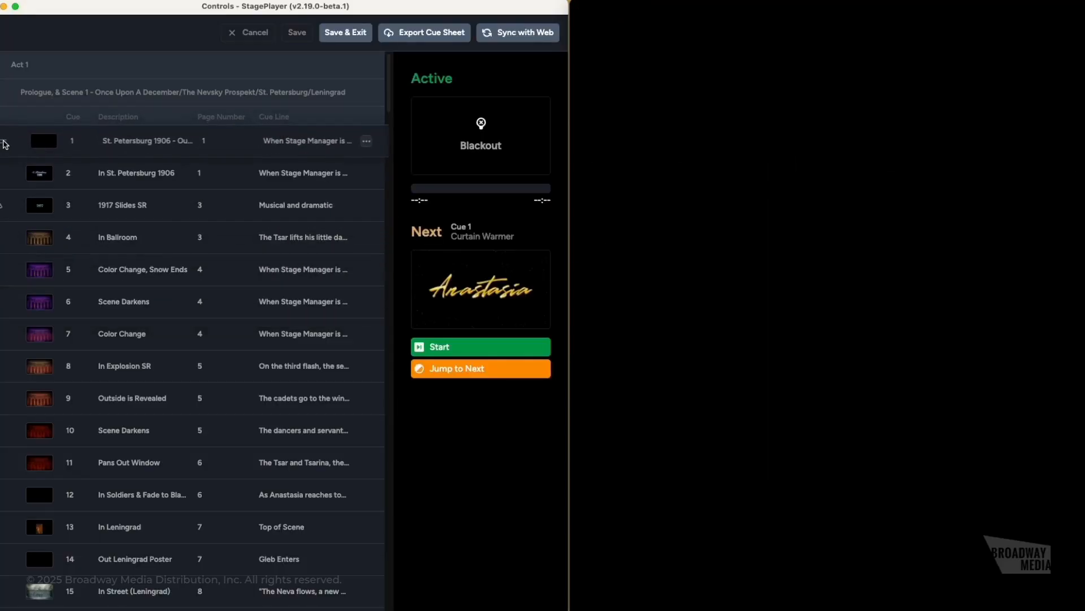
{"action": "left_click", "coordinate": [362, 143]}
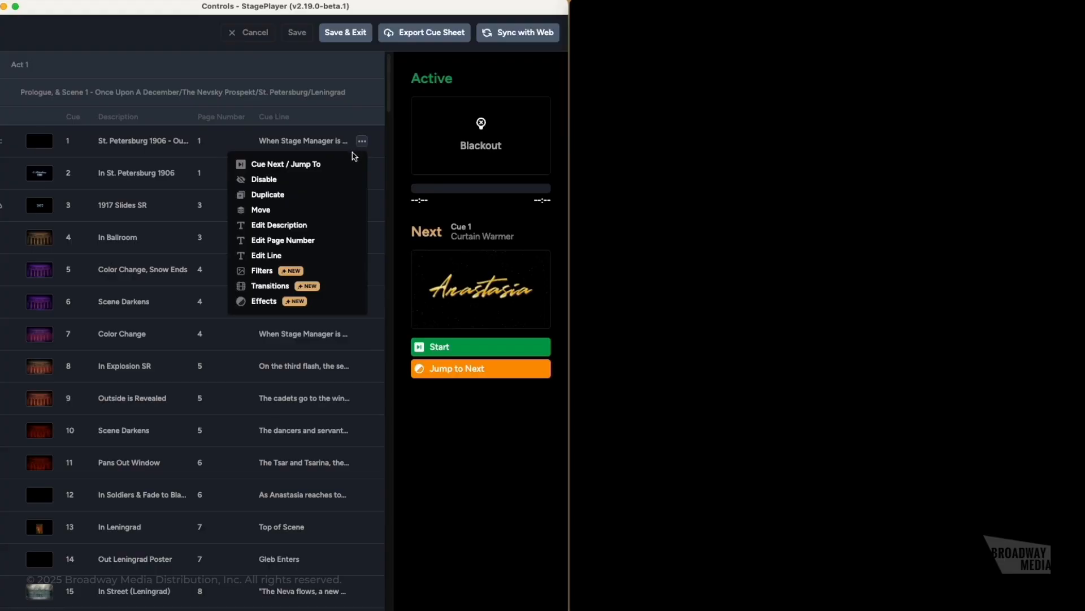
{"action": "mouse_move", "coordinate": [15, 145]}
{"action": "left_mouse_down"}
{"action": "mouse_move", "coordinate": [5, 145]}
{"action": "mouse_move", "coordinate": [24, 276]}
{"action": "mouse_move", "coordinate": [24, 563]}
{"action": "mouse_move", "coordinate": [42, 455]}
{"action": "mouse_move", "coordinate": [36, 503]}
{"action": "mouse_move", "coordinate": [36, 249]}
{"action": "mouse_move", "coordinate": [27, 118]}
{"action": "mouse_move", "coordinate": [17, 113]}
{"action": "mouse_move", "coordinate": [9, 162]}
{"action": "mouse_move", "coordinate": [11, 144]}
{"action": "left_mouse_up"}
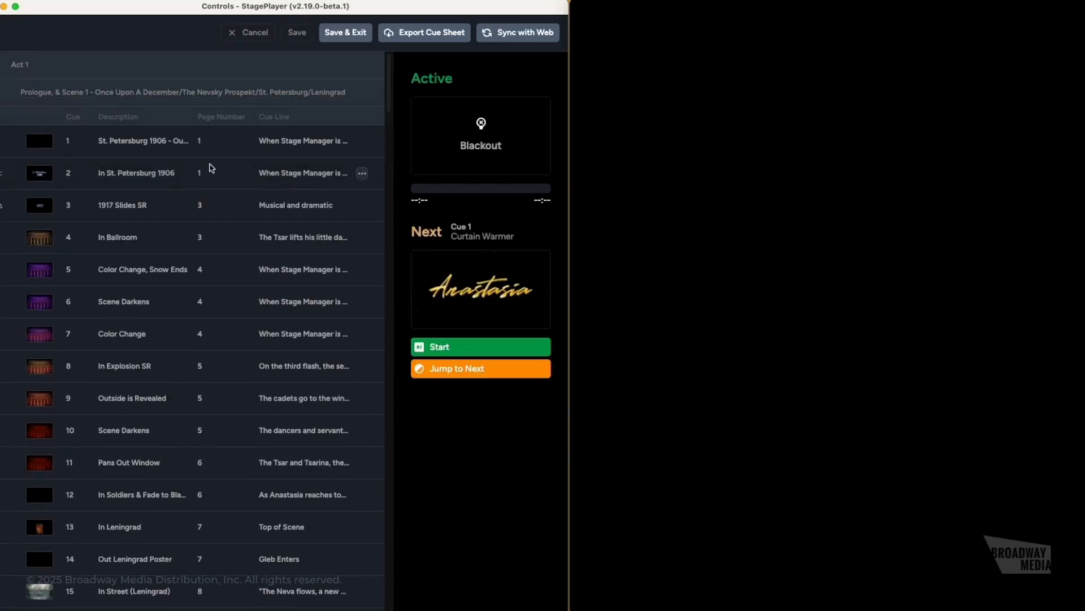
{"action": "left_click", "coordinate": [362, 141]}
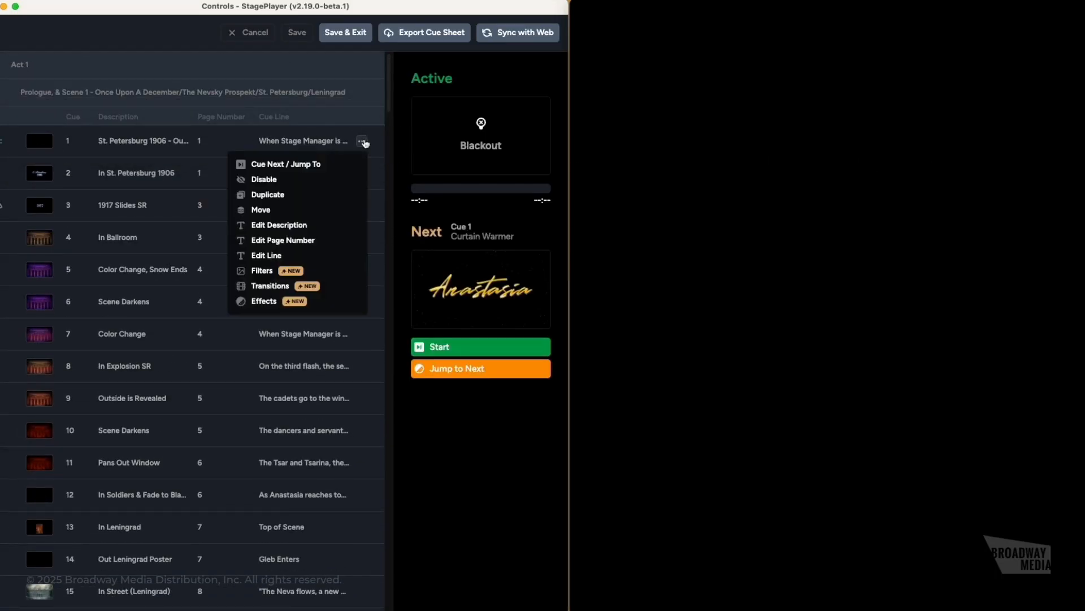
{"action": "left_click", "coordinate": [305, 165]}
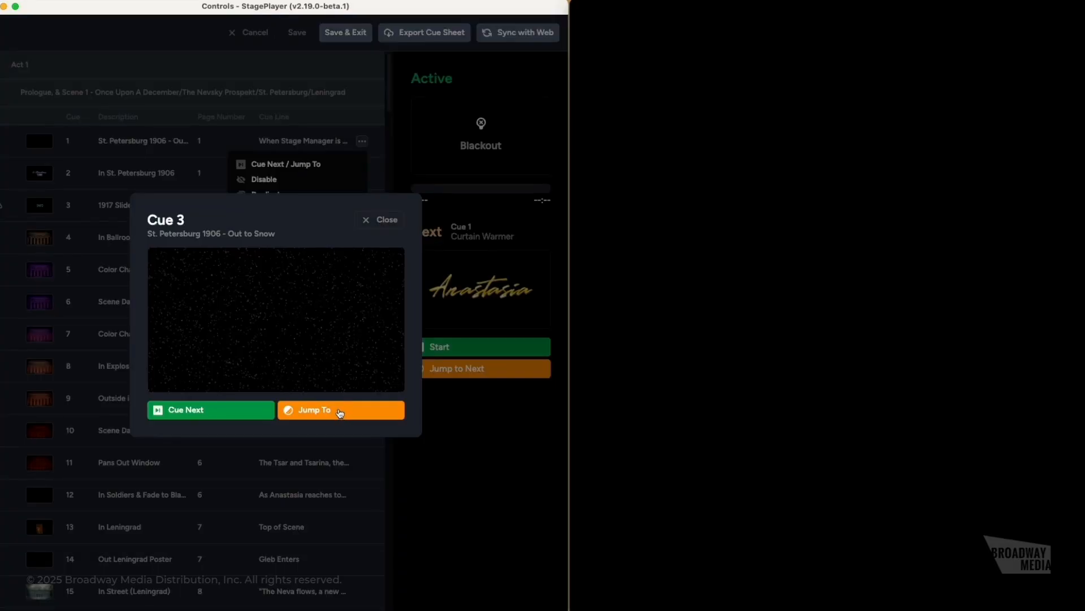
{"action": "left_click", "coordinate": [339, 411]}
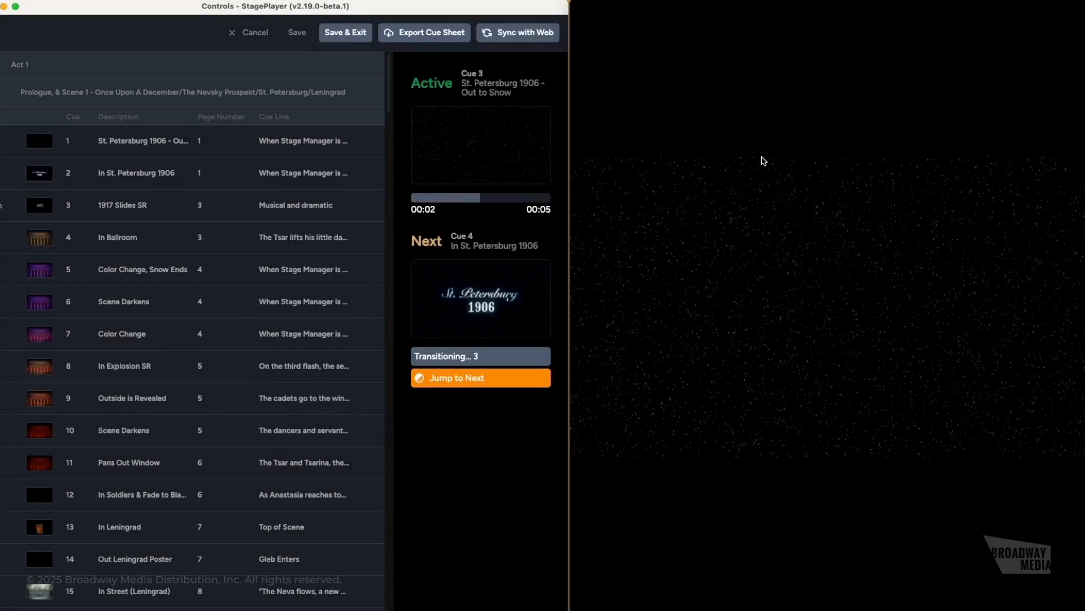
{"action": "left_click", "coordinate": [361, 141]}
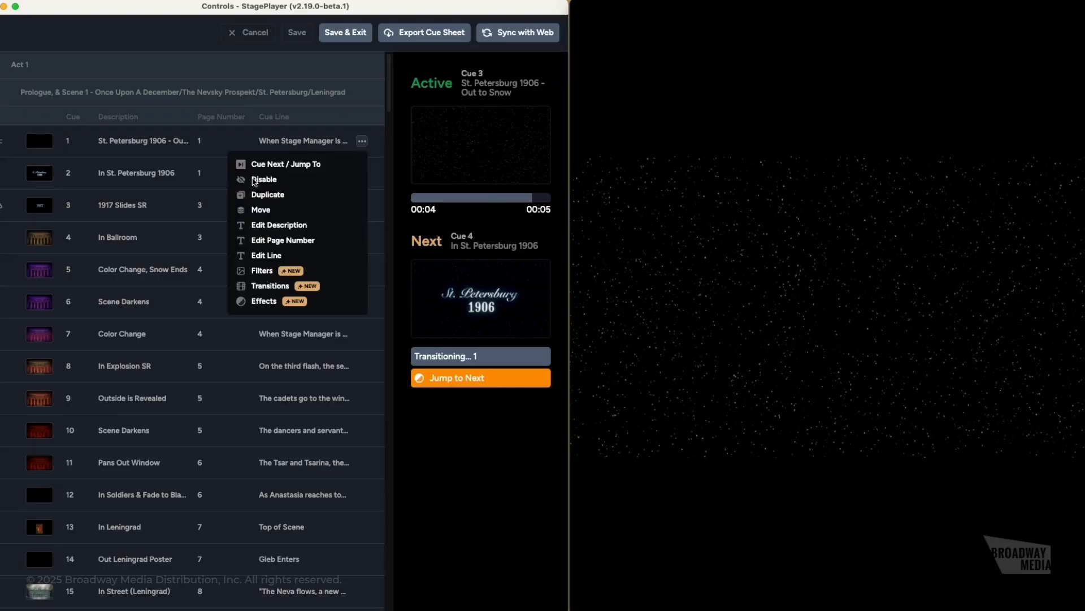
- Toggle cue 1 off and back on, then duplicate it as Cue 2 without moving the copy
{"action": "left_click", "coordinate": [261, 180]}
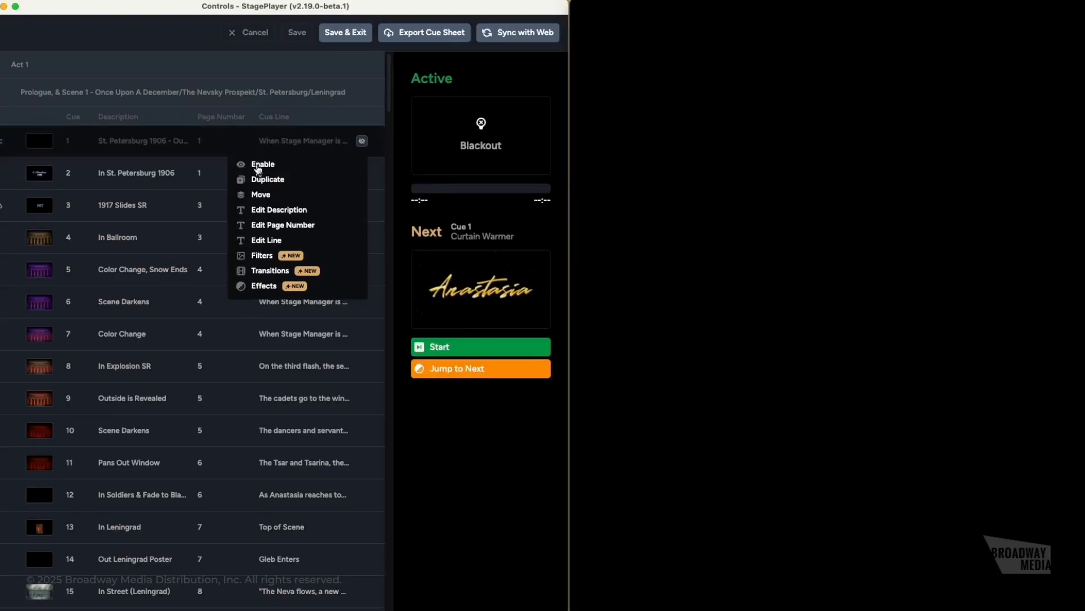
{"action": "left_click", "coordinate": [258, 164]}
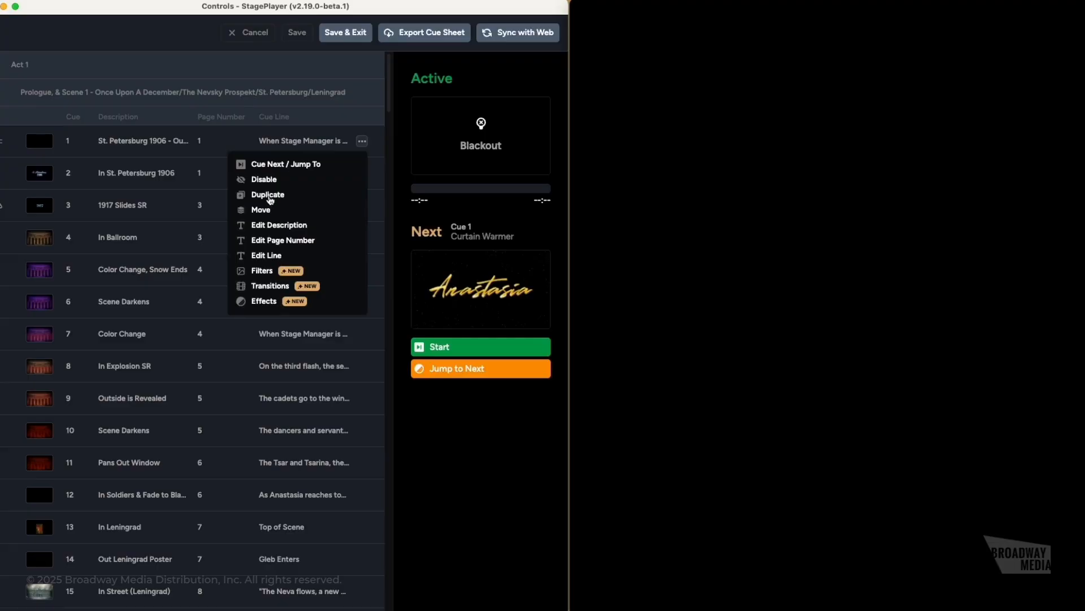
{"action": "left_click", "coordinate": [269, 196]}
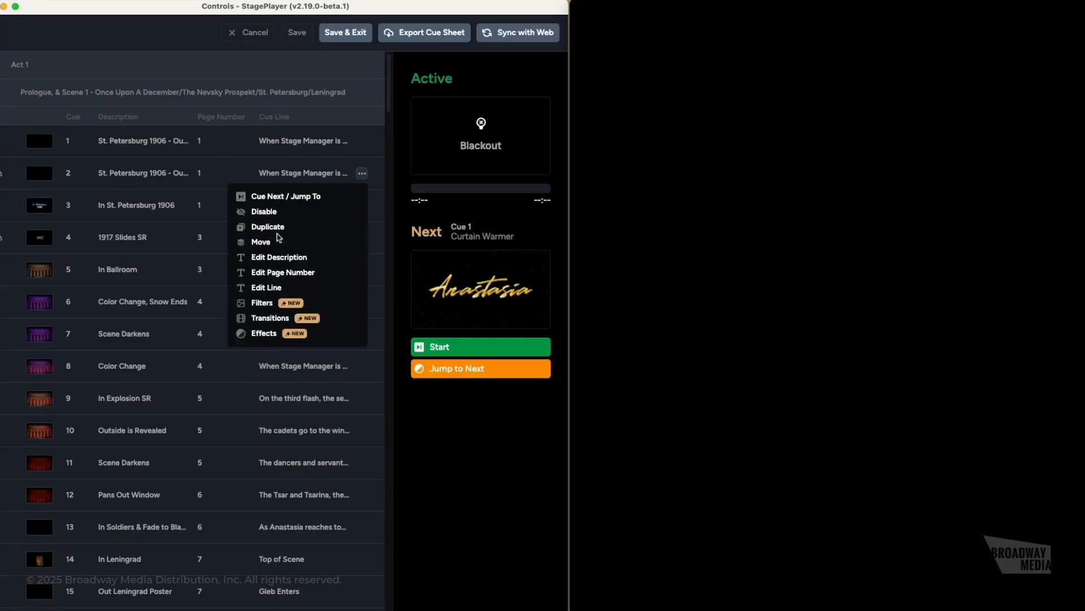
{"action": "left_click", "coordinate": [274, 244]}
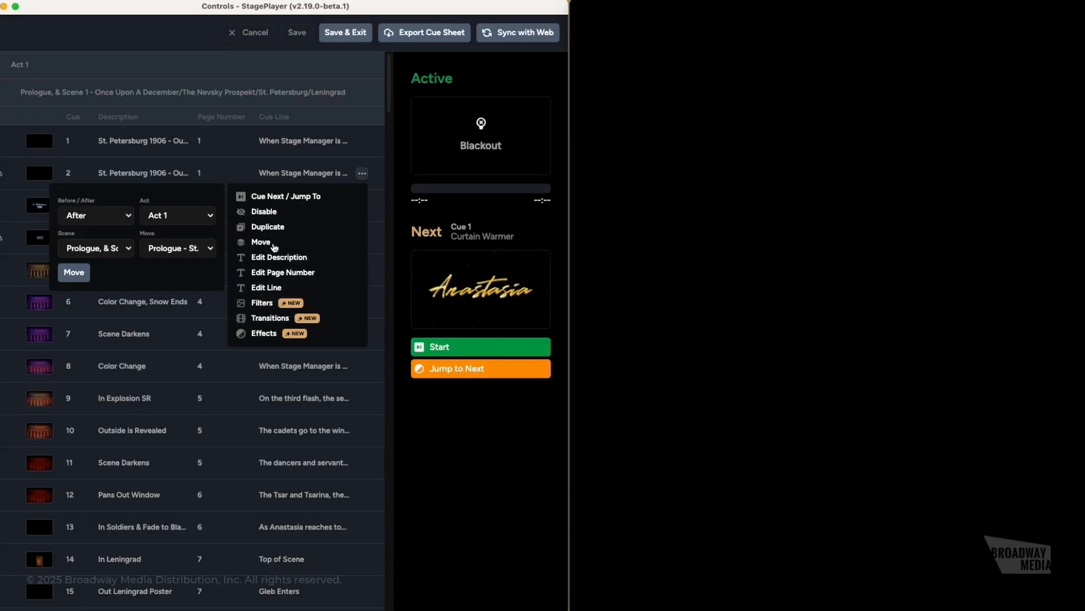
{"action": "left_click", "coordinate": [186, 330]}
{"action": "left_click", "coordinate": [206, 324]}
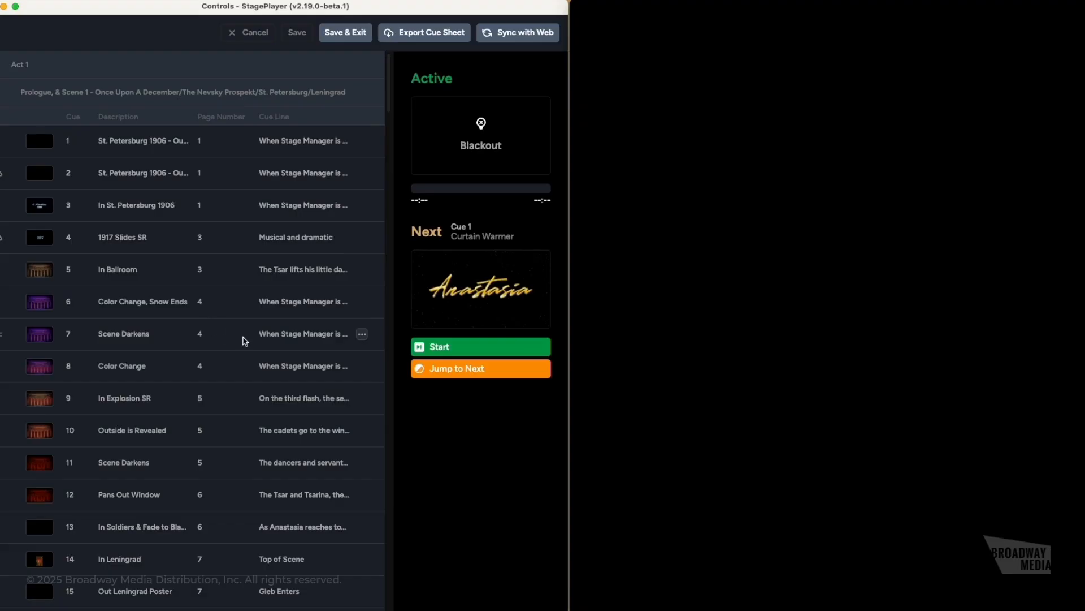
- Move the Camera cue into Scene 2, landing as Cue 28 after Curtain Rises to Black
{"action": "scroll", "coordinate": [245, 341], "scroll_direction": "down", "scroll_amount": 9}
{"action": "scroll", "coordinate": [243, 340], "scroll_direction": "down", "scroll_amount": 10}
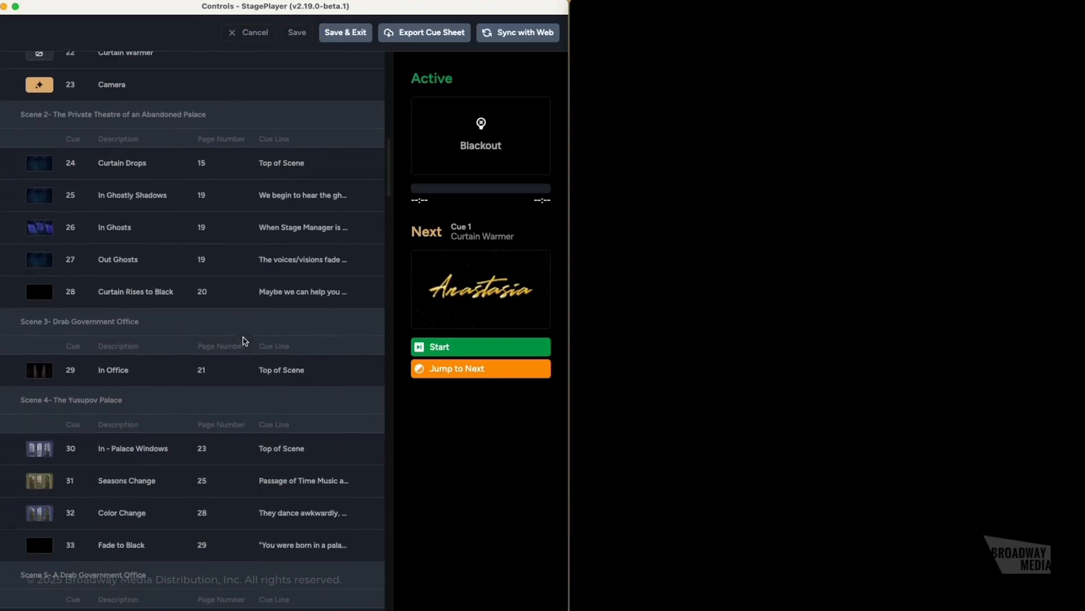
{"action": "scroll", "coordinate": [358, 138], "scroll_direction": "up", "scroll_amount": 1}
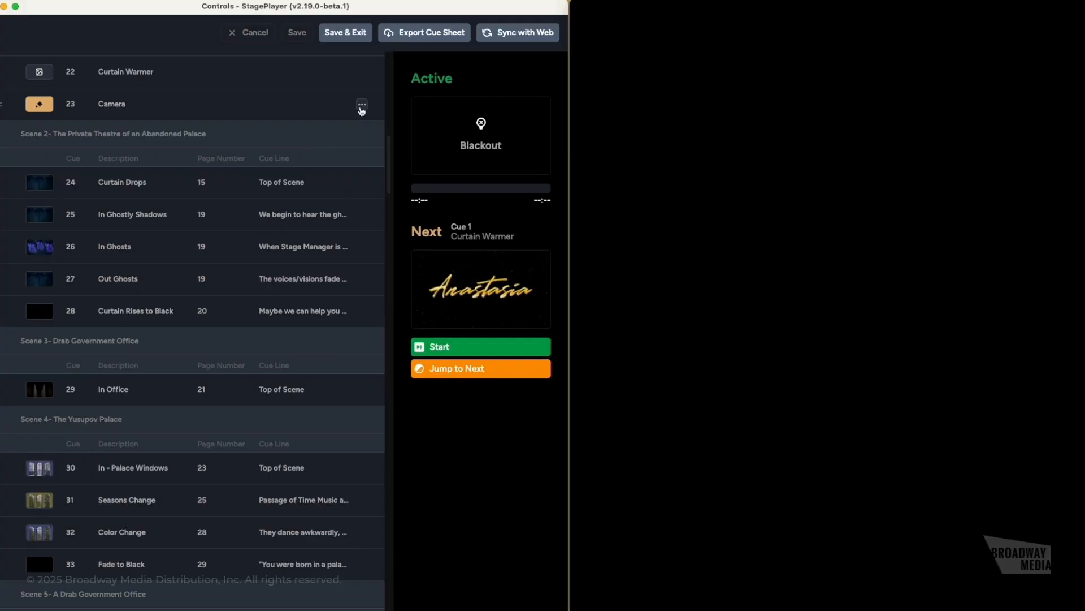
{"action": "left_click", "coordinate": [362, 106]}
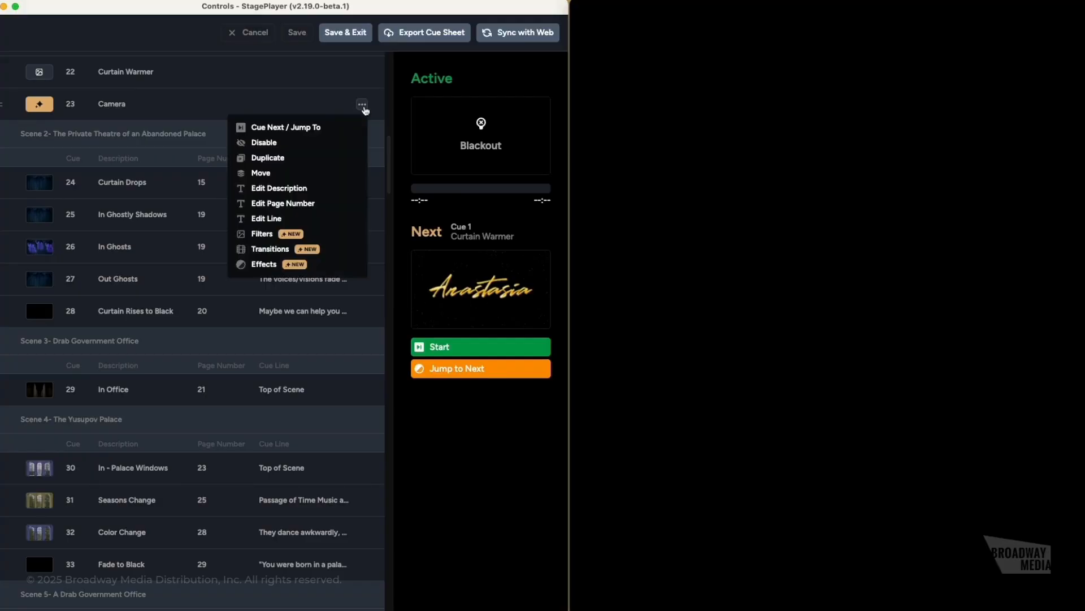
{"action": "left_click", "coordinate": [262, 175]}
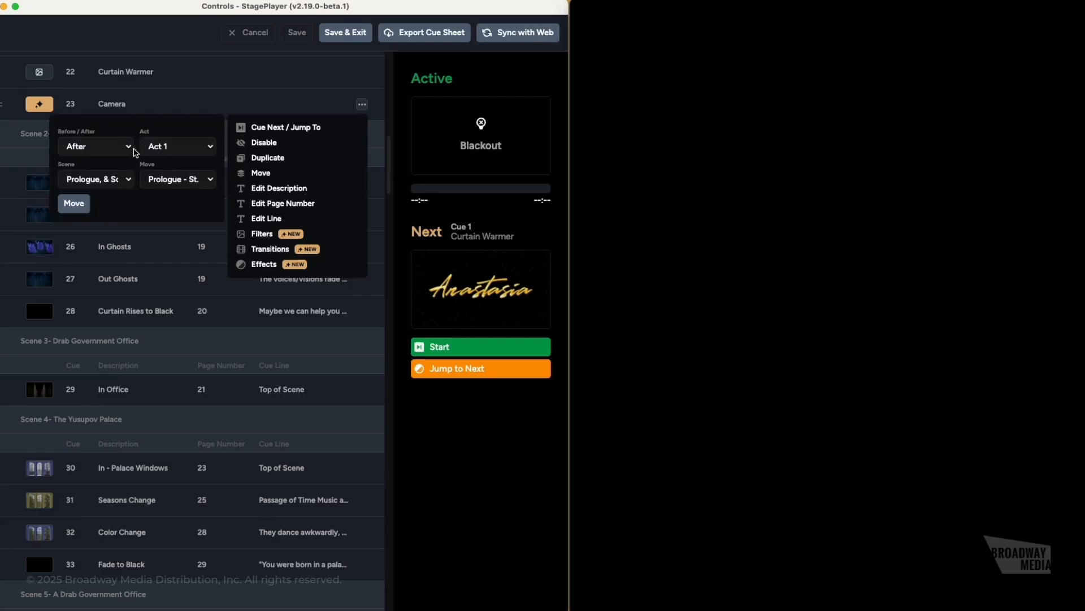
{"action": "left_click", "coordinate": [119, 181]}
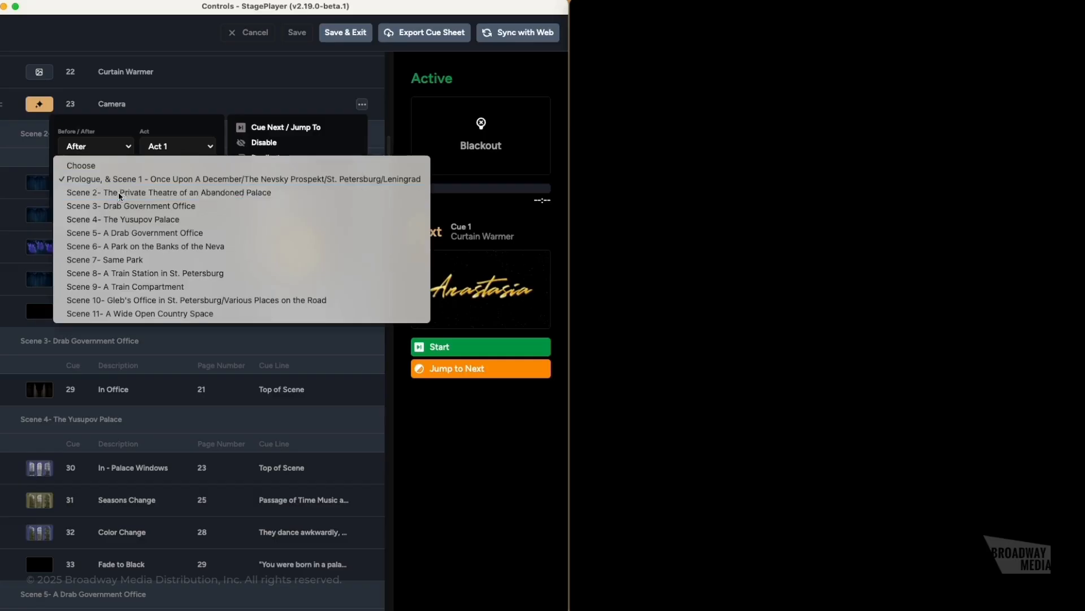
{"action": "left_click", "coordinate": [118, 192]}
{"action": "left_click", "coordinate": [172, 181]}
{"action": "left_click", "coordinate": [173, 232]}
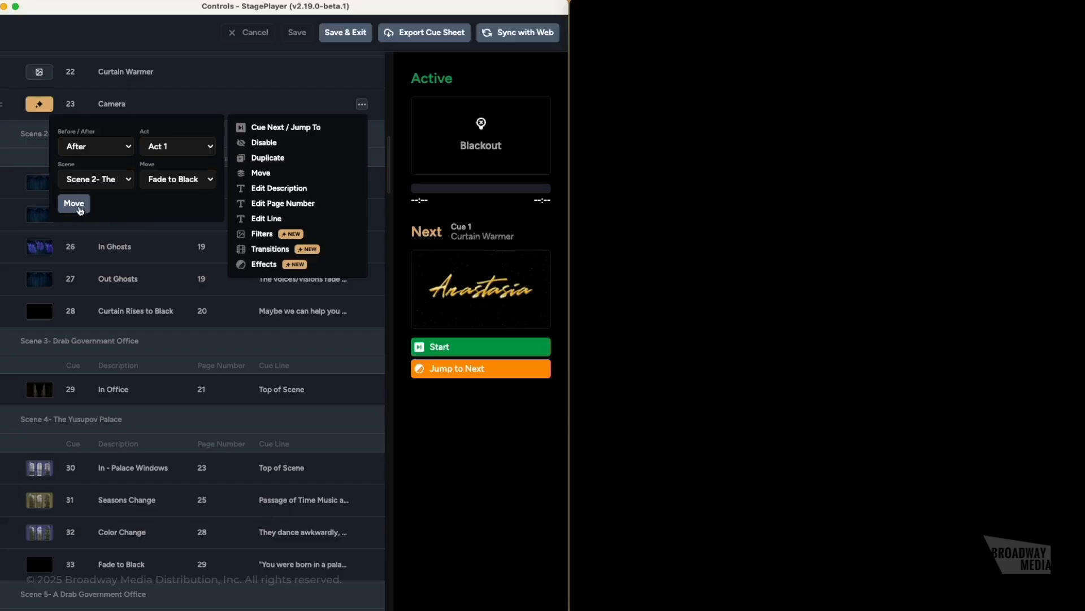
{"action": "left_click", "coordinate": [74, 203]}
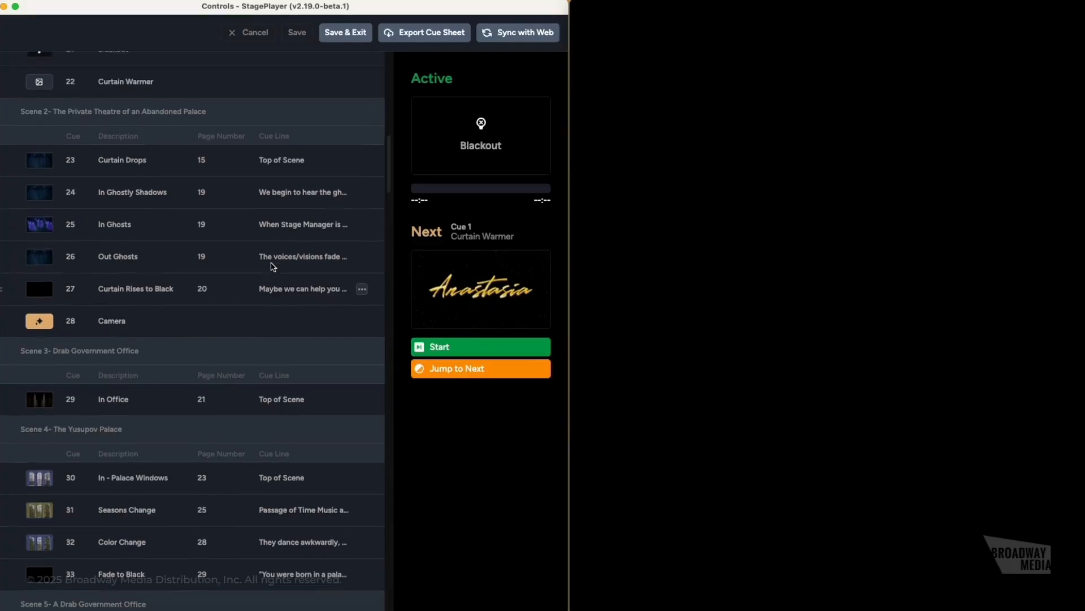
{"action": "scroll", "coordinate": [262, 276], "scroll_direction": "up", "scroll_amount": 15}
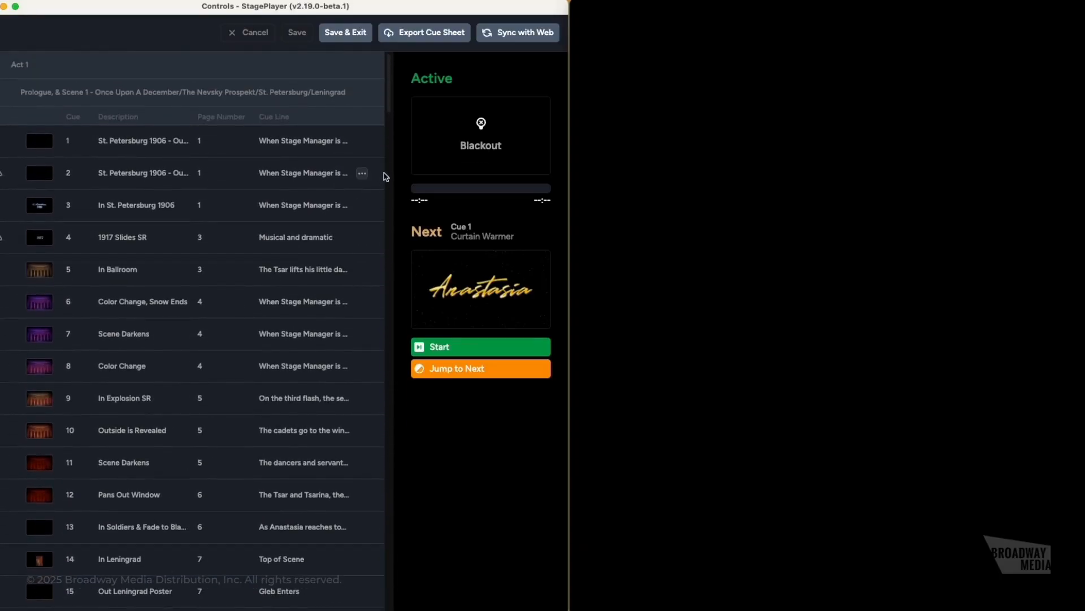
- Set cue 1's page number to 3
{"action": "left_click", "coordinate": [362, 141]}
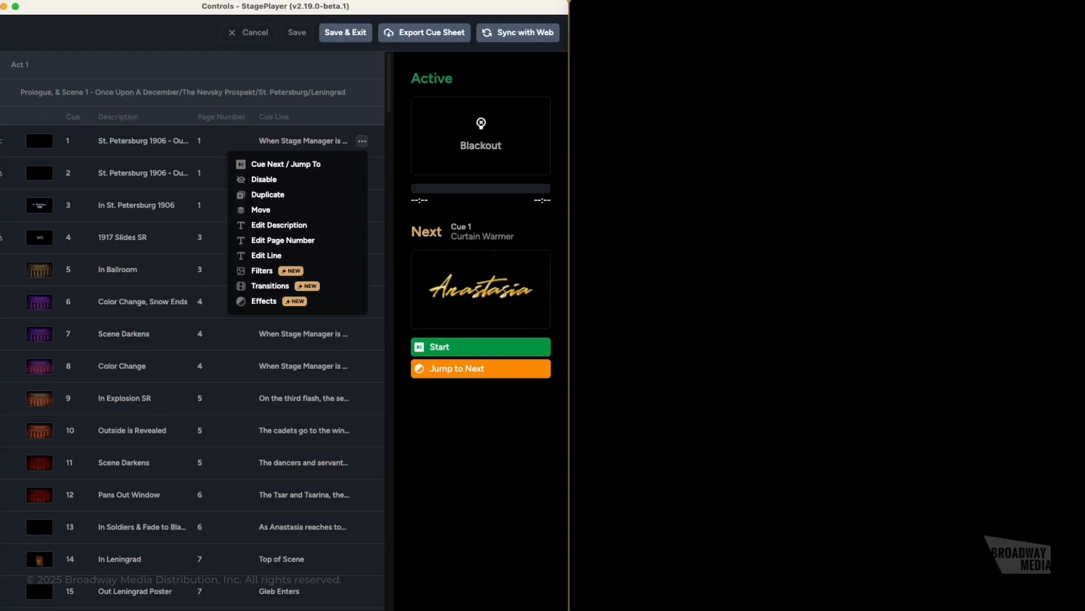
{"action": "left_click", "coordinate": [277, 241]}
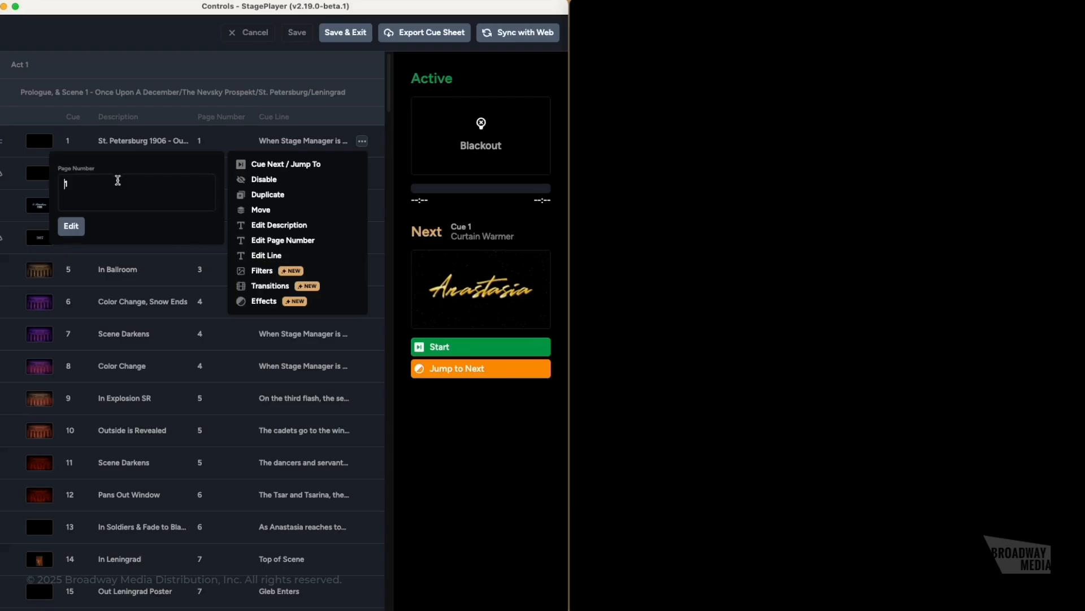
{"action": "type", "text": "3"}
{"action": "left_click", "coordinate": [71, 226]}
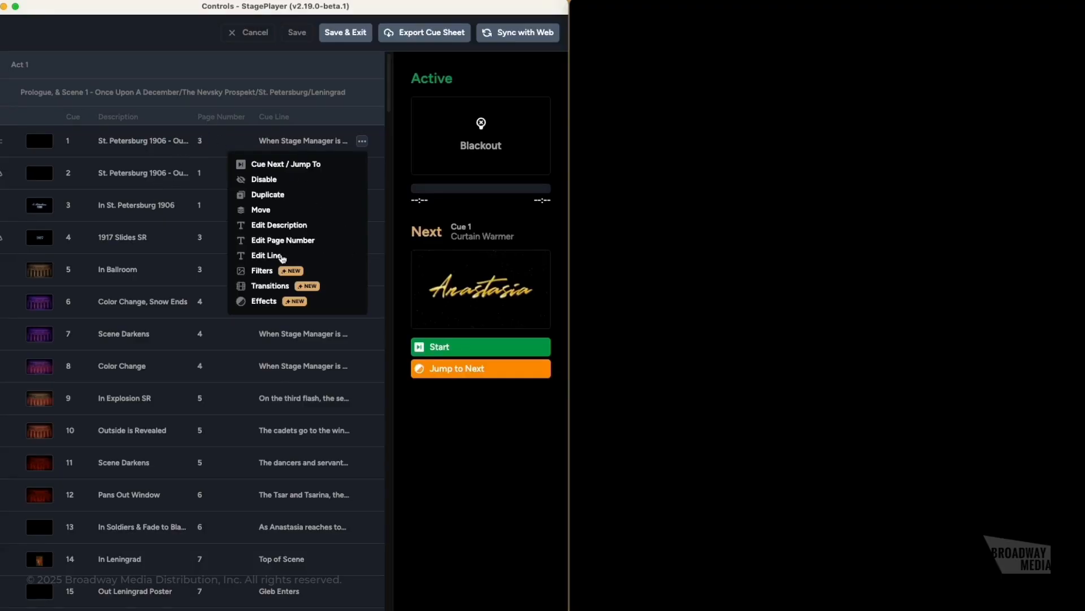
- Replace cue 1's line text with 'Lighting Cue 5'
{"action": "left_click", "coordinate": [282, 256]}
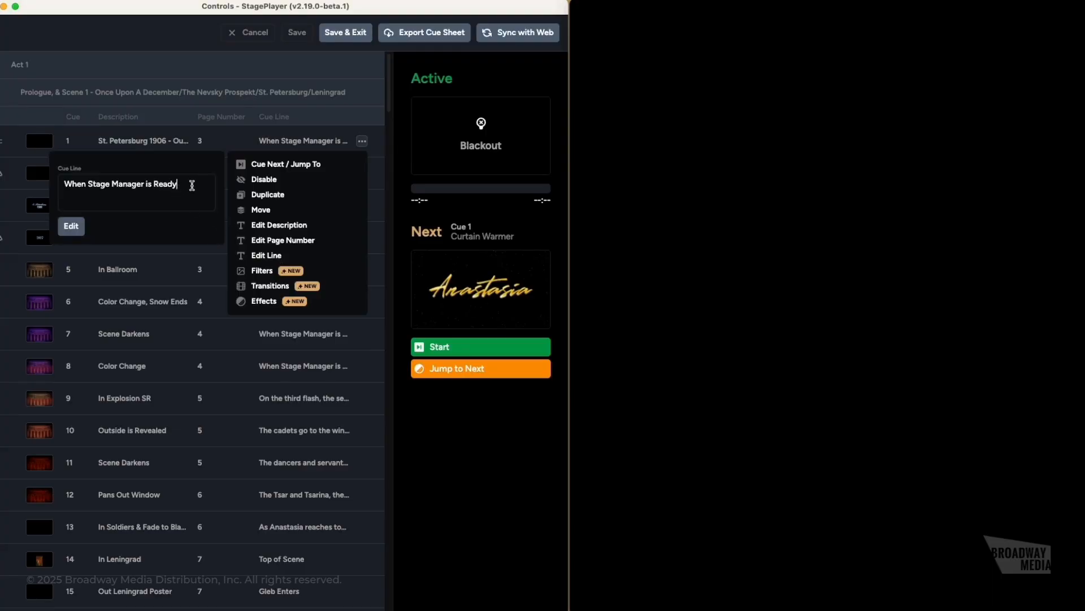
{"action": "left_click_drag", "start_coordinate": [192, 185], "coordinate": [57, 185]}
{"action": "type", "text": "Lighting Cue 5"}
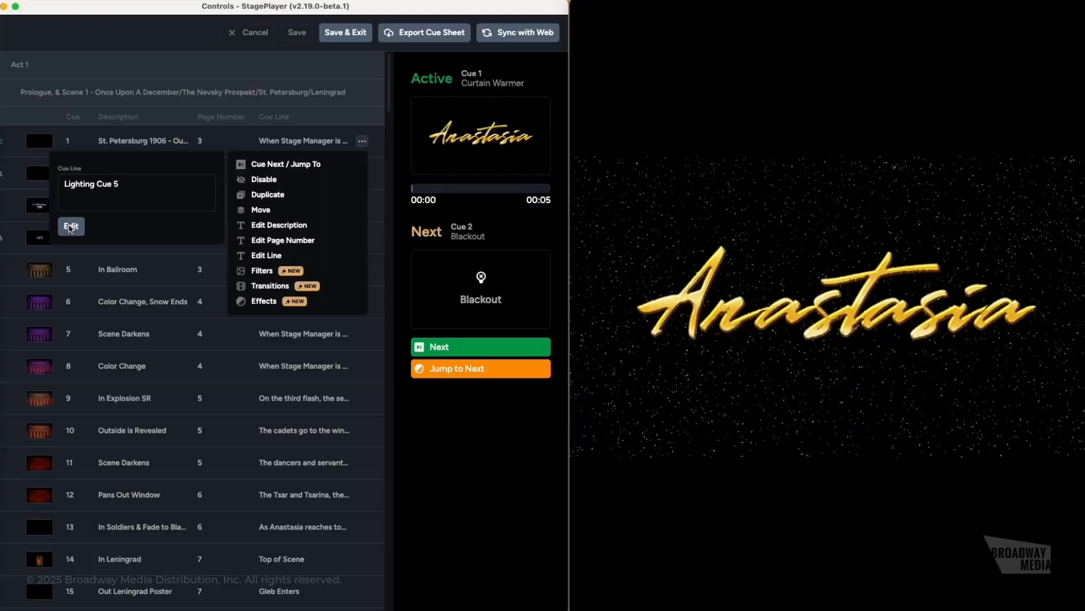
{"action": "left_click", "coordinate": [71, 227]}
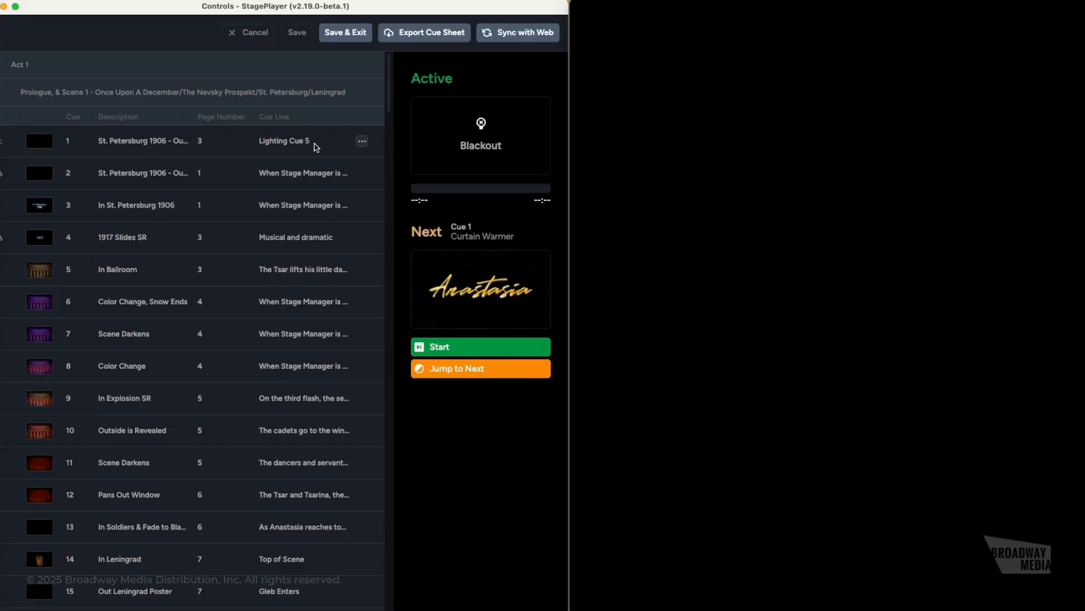
- Give cue 1 a Hard Cut transition
{"action": "left_click", "coordinate": [362, 141]}
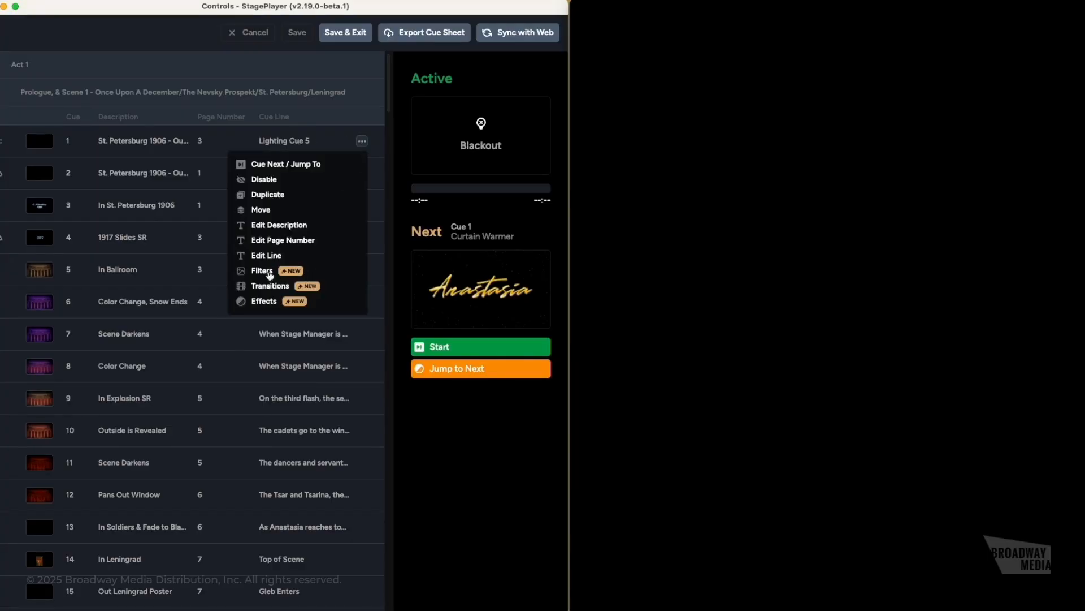
{"action": "mouse_move", "coordinate": [268, 276]}
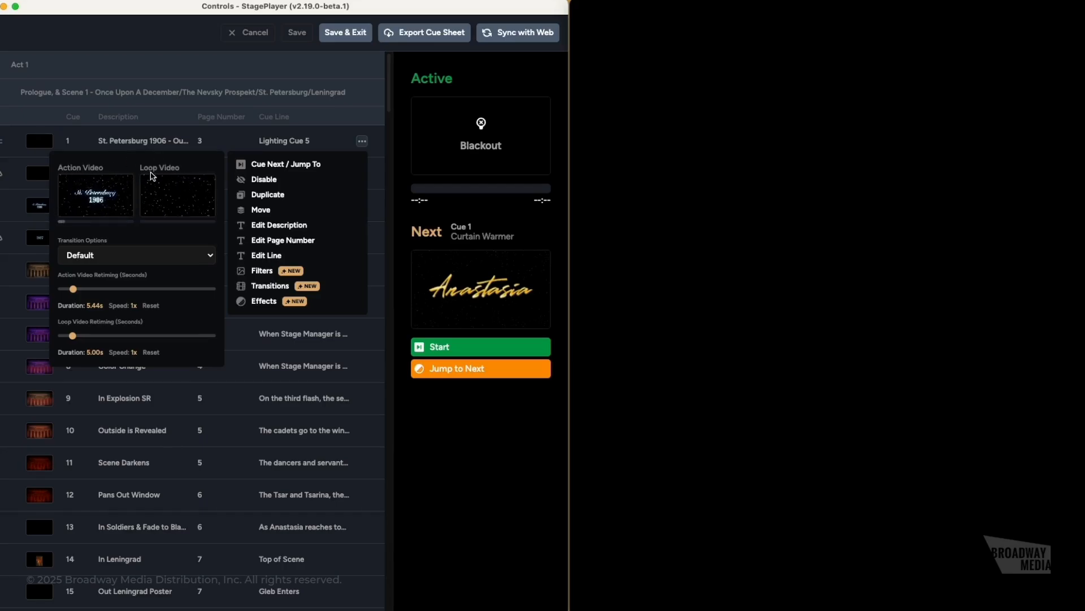
{"action": "left_click", "coordinate": [111, 260]}
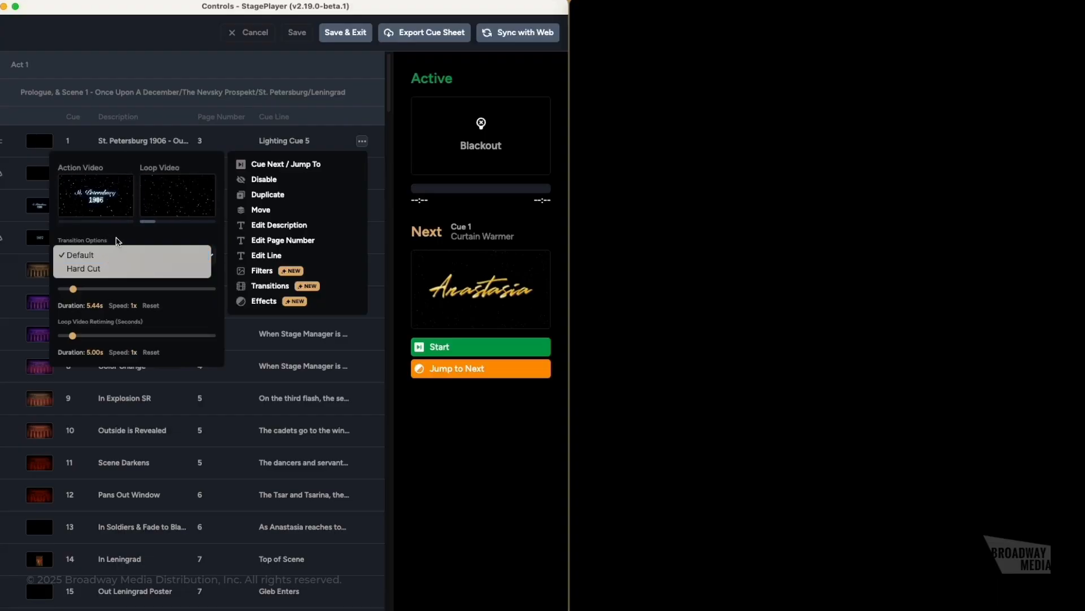
{"action": "left_click", "coordinate": [117, 243]}
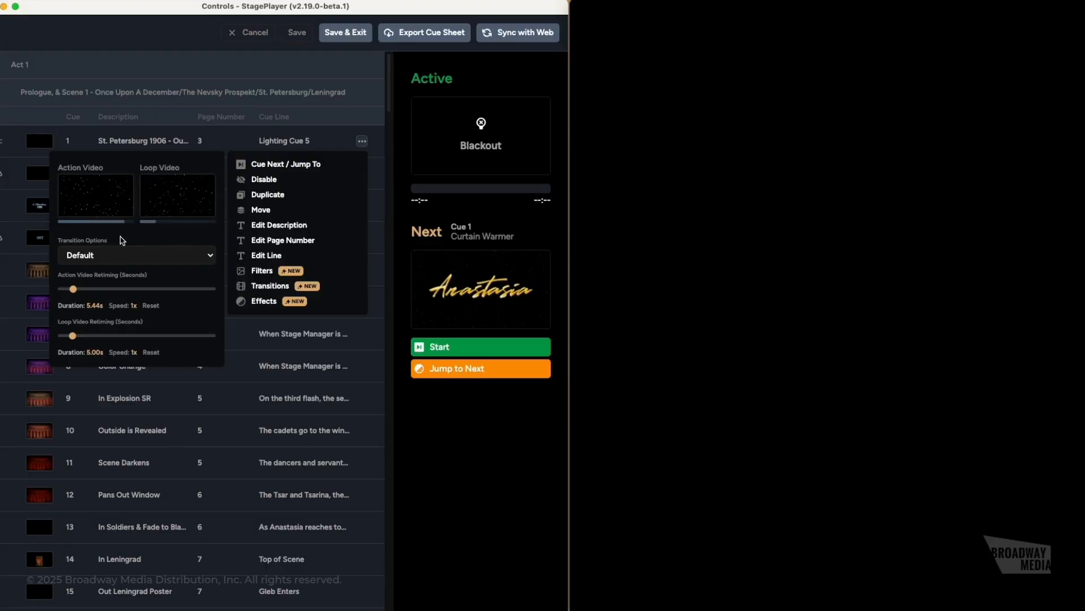
{"action": "left_click", "coordinate": [126, 254]}
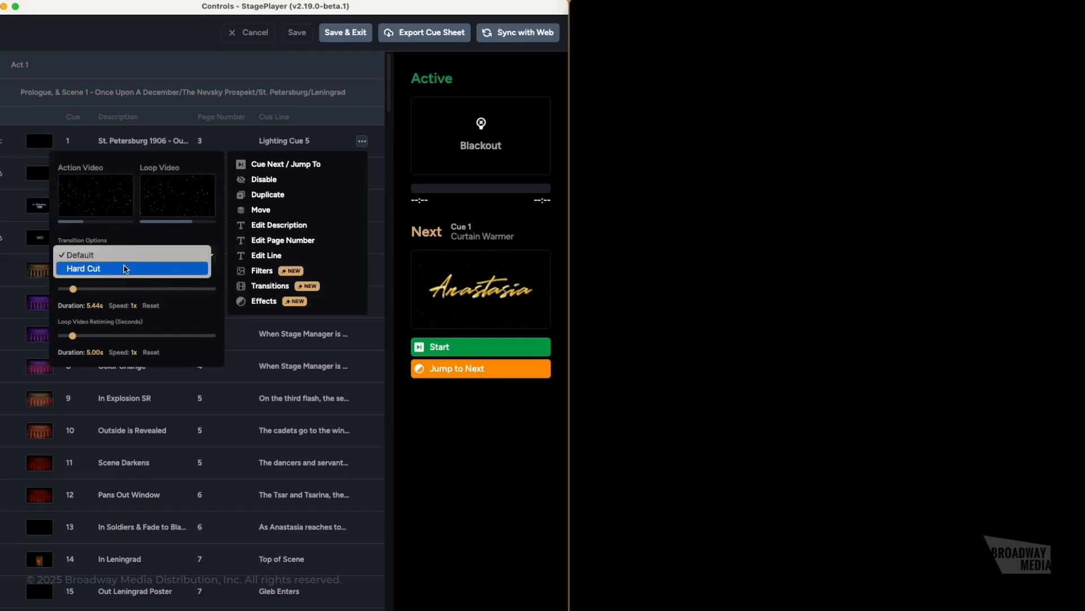
{"action": "left_click", "coordinate": [126, 269]}
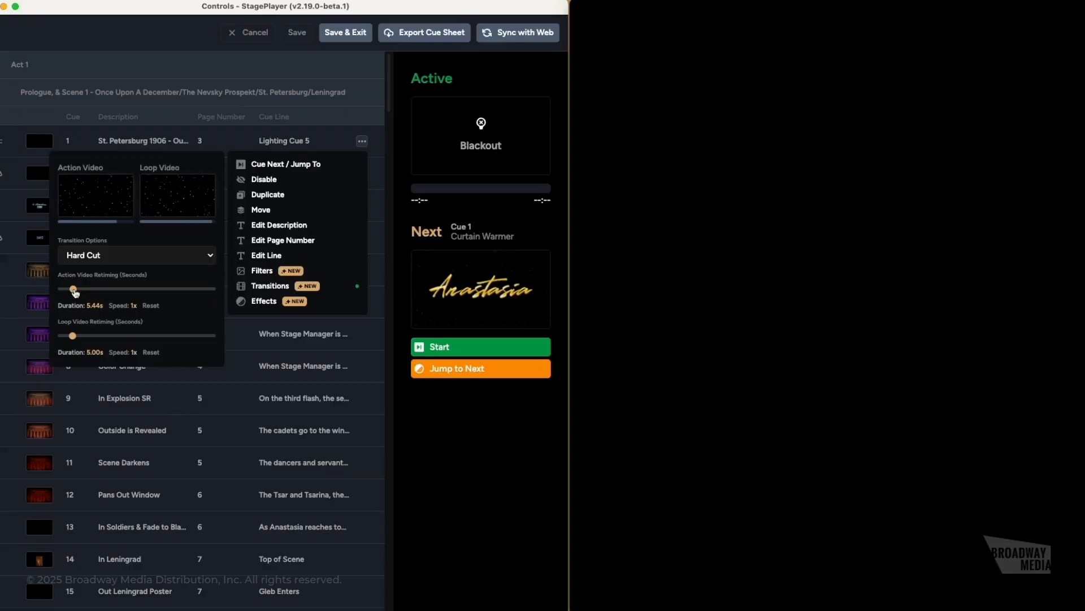
- Retime cue 1's action video to 18.45s and its loop video to 8.92s
{"action": "left_click_drag", "start_coordinate": [73, 289], "coordinate": [151, 289]}
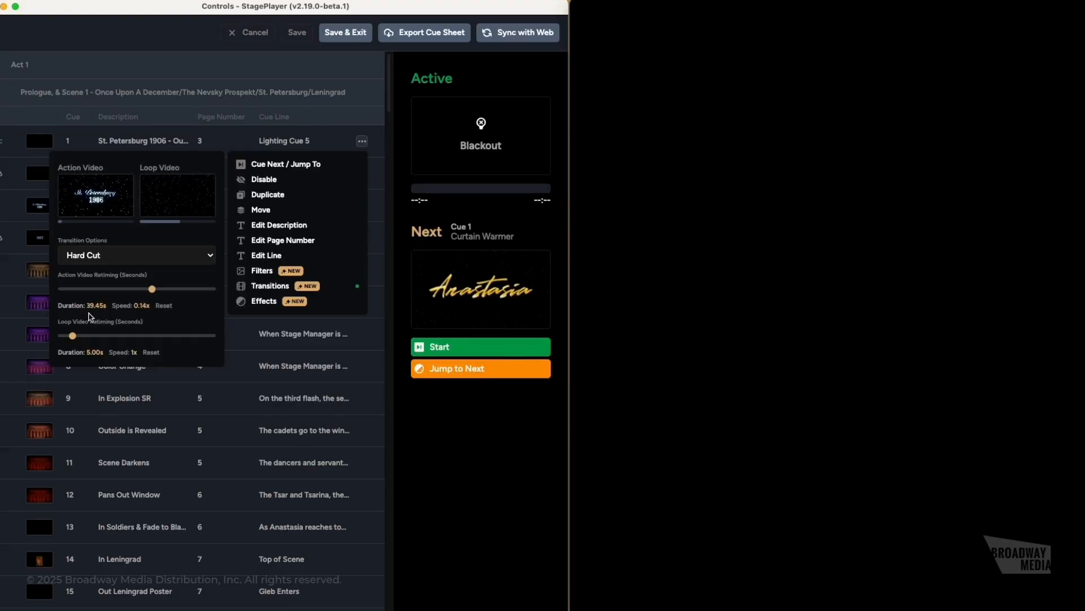
{"action": "left_click_drag", "start_coordinate": [153, 294], "coordinate": [61, 290]}
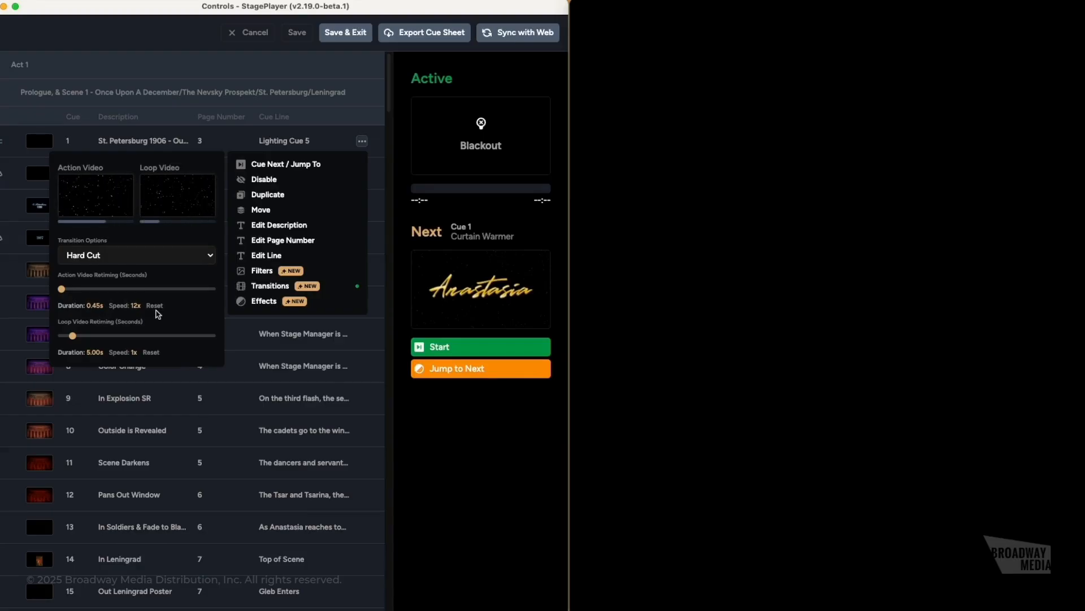
{"action": "left_click_drag", "start_coordinate": [61, 289], "coordinate": [103, 289]}
{"action": "mouse_move", "coordinate": [73, 336]}
{"action": "left_mouse_down"}
{"action": "mouse_move", "coordinate": [184, 335]}
{"action": "mouse_move", "coordinate": [61, 340]}
{"action": "mouse_move", "coordinate": [196, 340]}
{"action": "mouse_move", "coordinate": [83, 341]}
{"action": "left_mouse_up"}
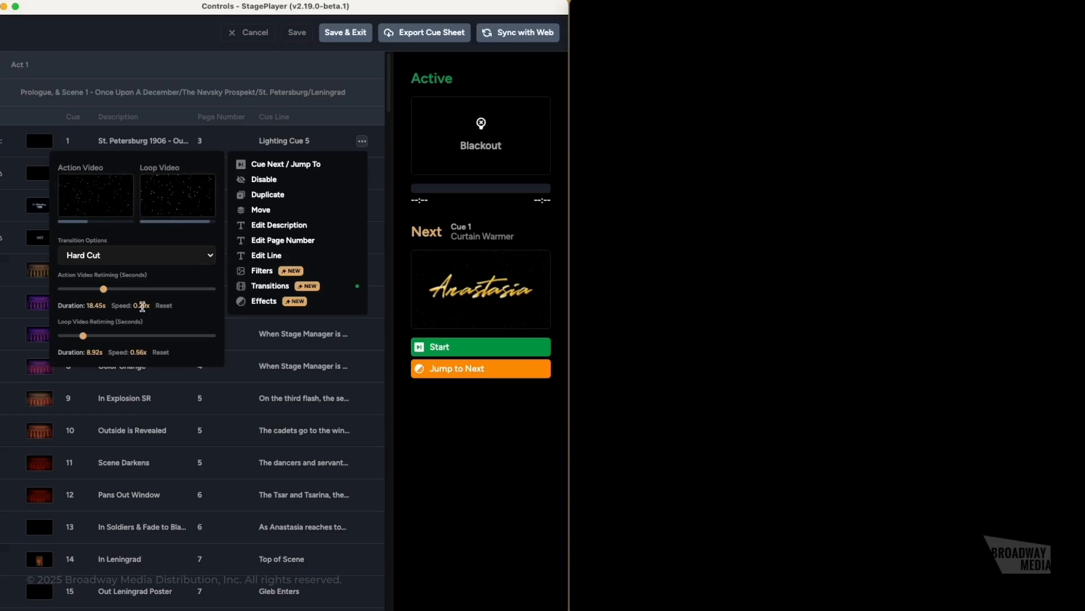
{"action": "left_click", "coordinate": [265, 303]}
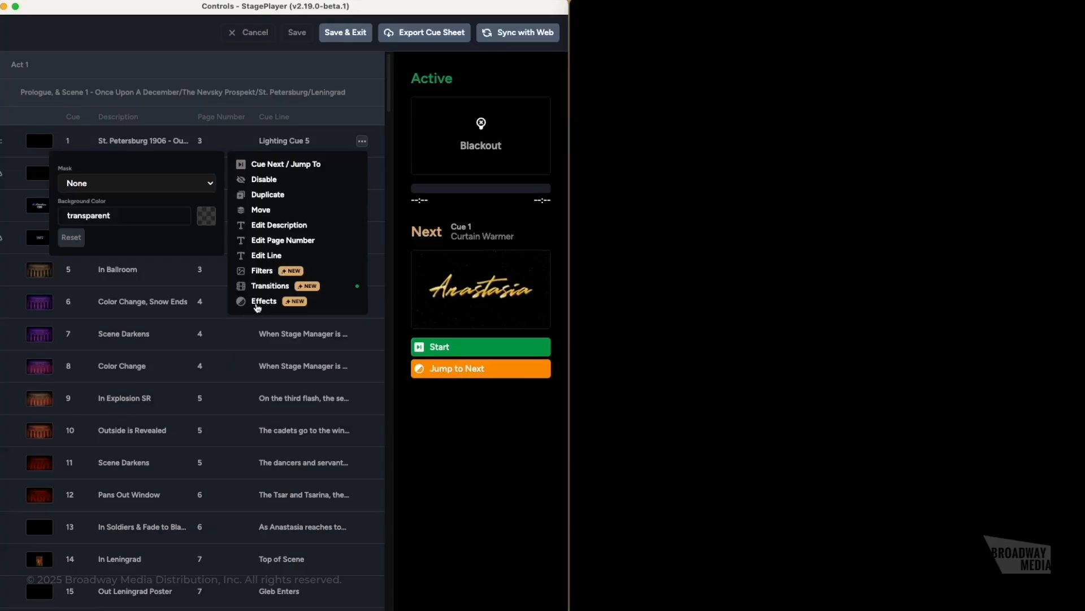
- Review the moved-video warnings on rows 2 and 4, dismiss them, and save the cue list
{"action": "left_click", "coordinate": [261, 339]}
{"action": "left_click", "coordinate": [251, 390]}
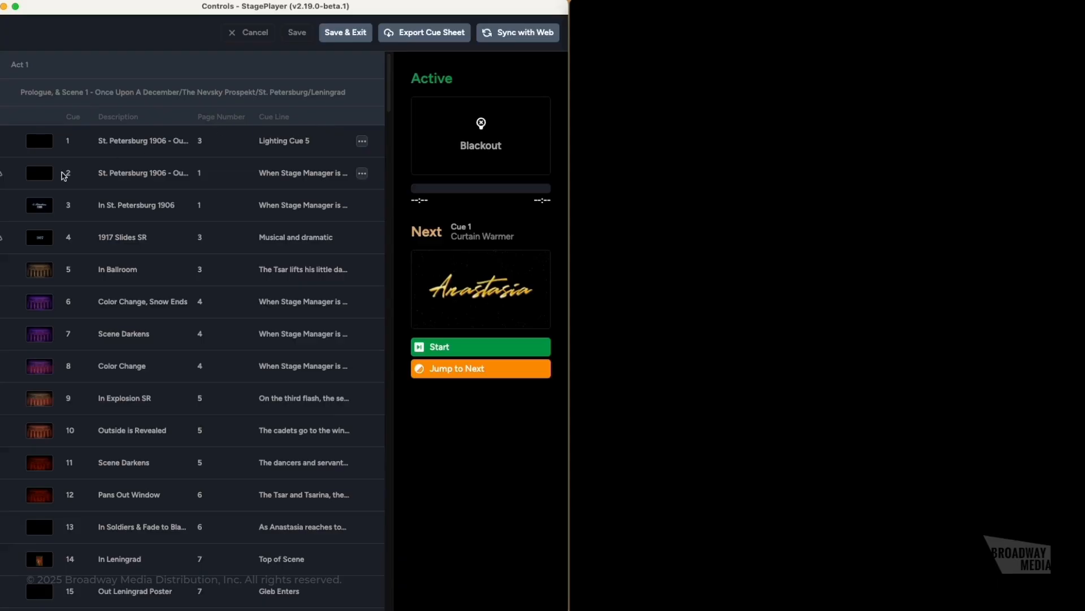
{"action": "mouse_move", "coordinate": [3, 178]}
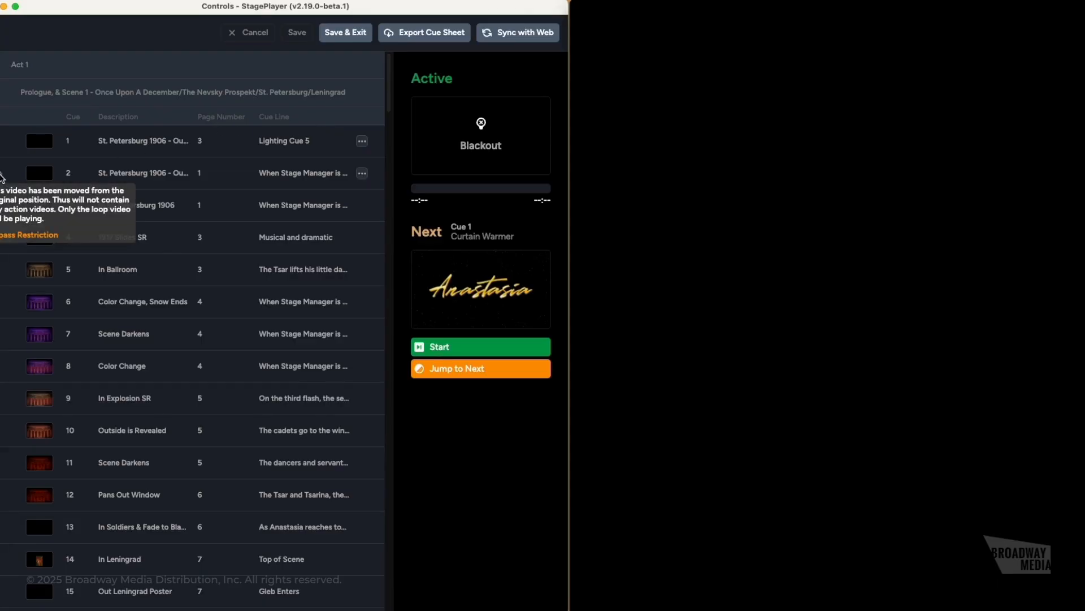
{"action": "mouse_move", "coordinate": [2, 243]}
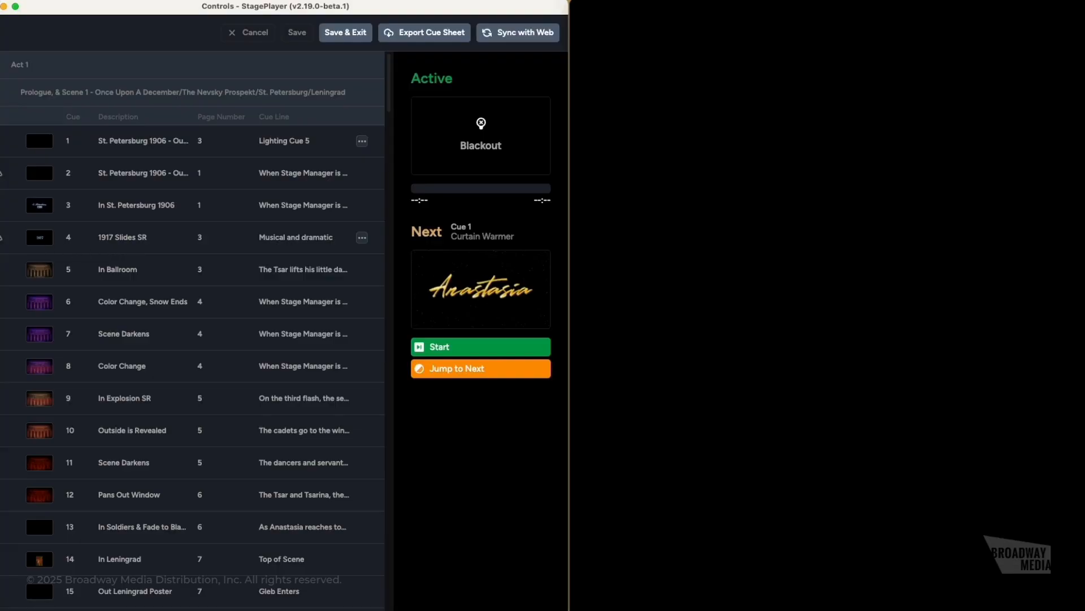
{"action": "mouse_move", "coordinate": [36, 240]}
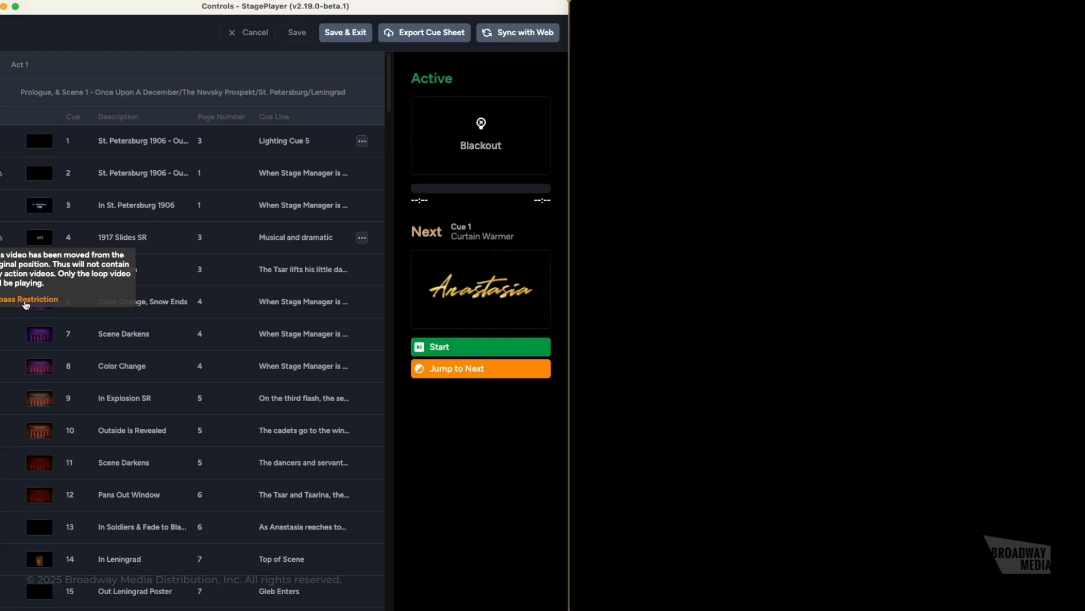
{"action": "left_click", "coordinate": [26, 304]}
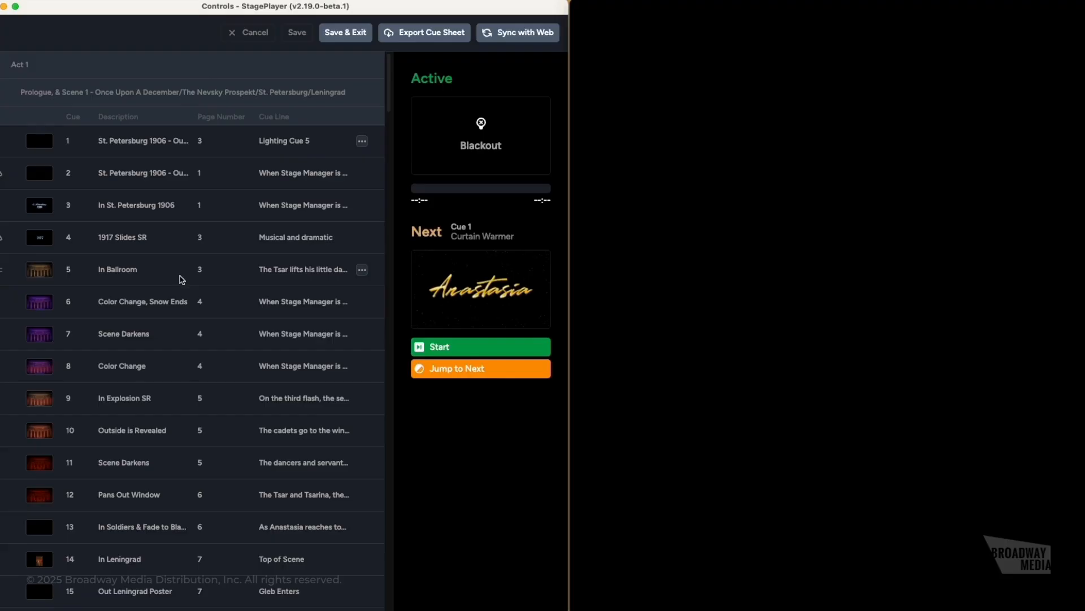
{"action": "left_click", "coordinate": [306, 40]}
- Tick Bypass Action Video Restriction in the show's Bypass Restriction settings
{"action": "mouse_move", "coordinate": [3, 238]}
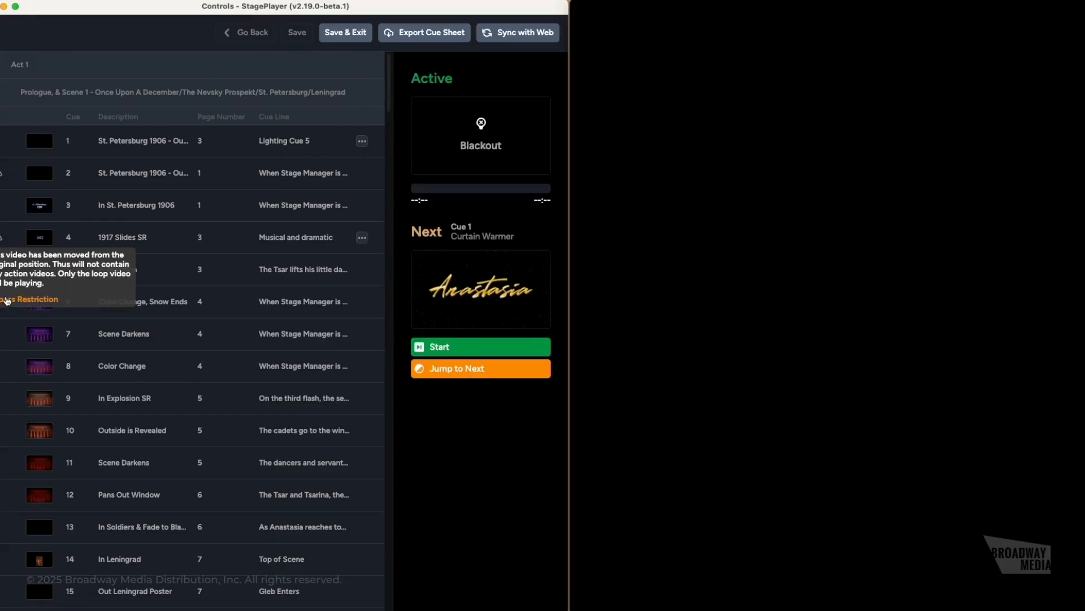
{"action": "left_click", "coordinate": [6, 300]}
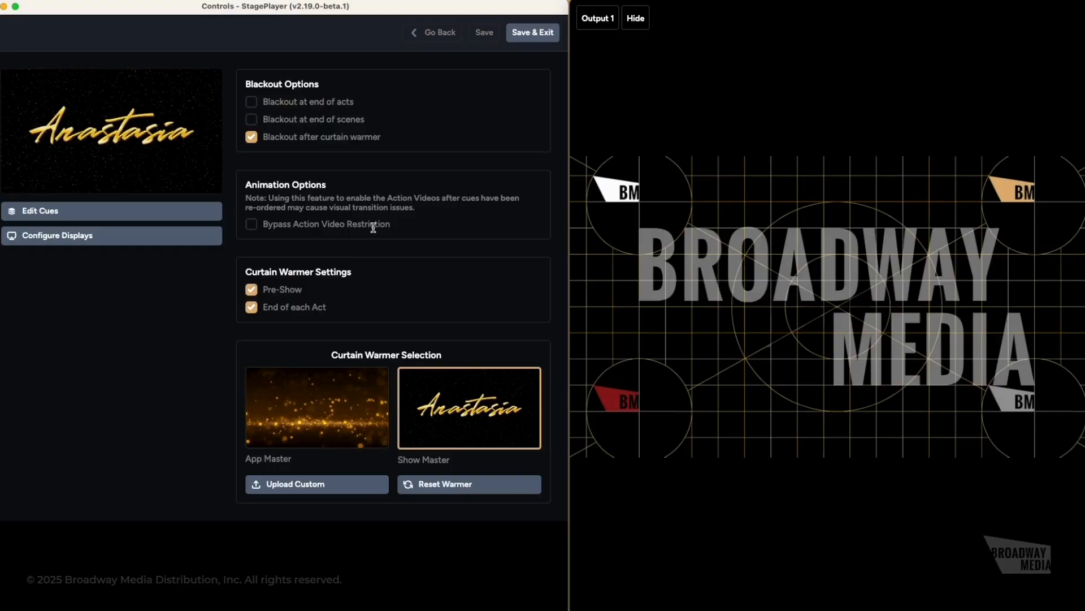
{"action": "left_click", "coordinate": [253, 225]}
- Cancel and discard that settings change, then start a preview of Mean Girls
{"action": "left_click", "coordinate": [436, 32]}
{"action": "left_click", "coordinate": [301, 347]}
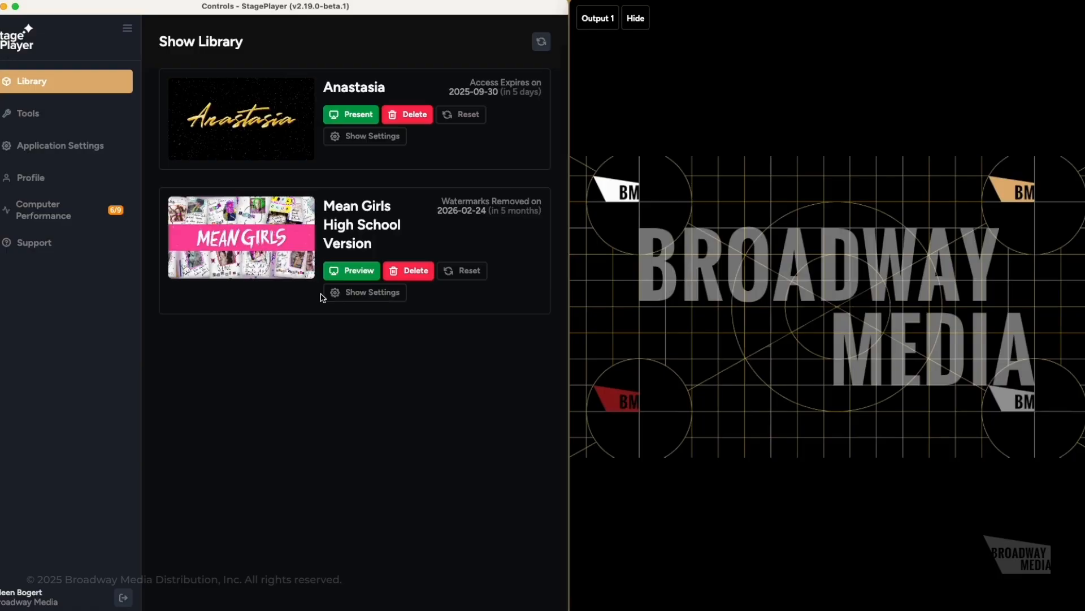
{"action": "left_click", "coordinate": [353, 271]}
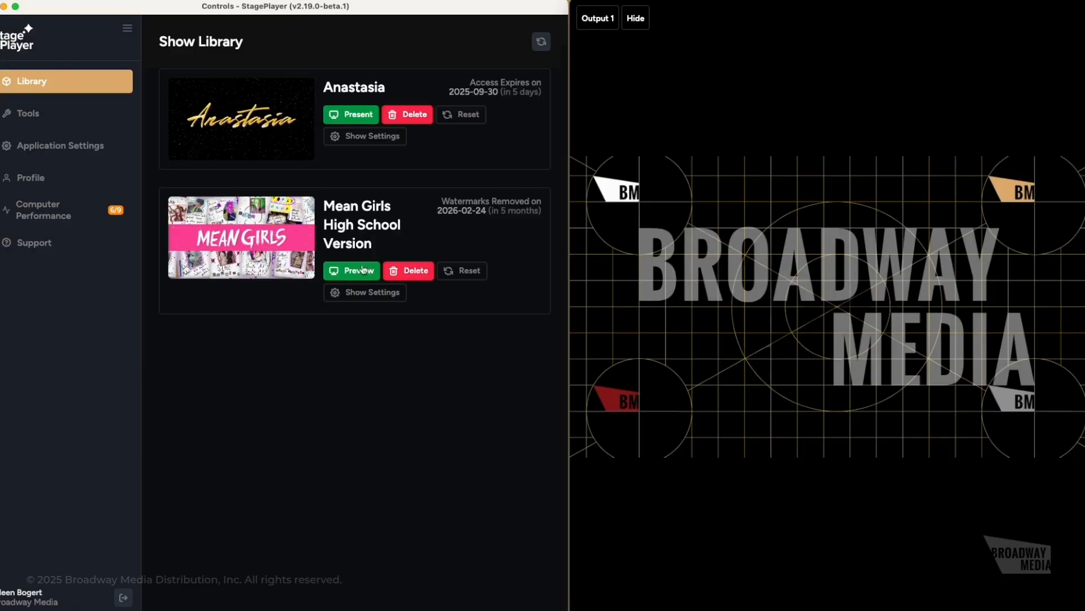